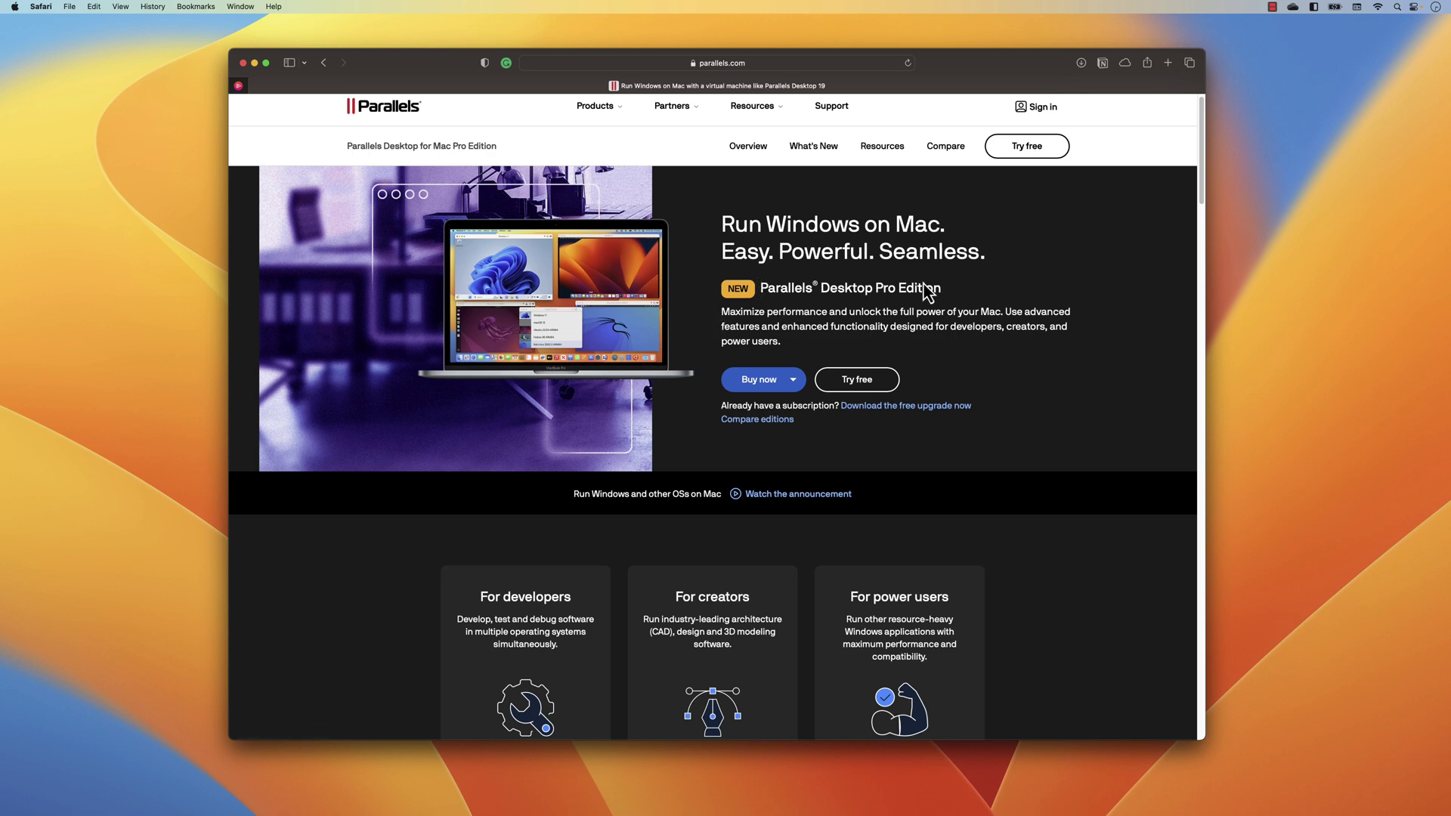
Step: Scroll the Pro Edition page down to the For developers, For creators and For power users cards
scroll(802, 391, down, 5)
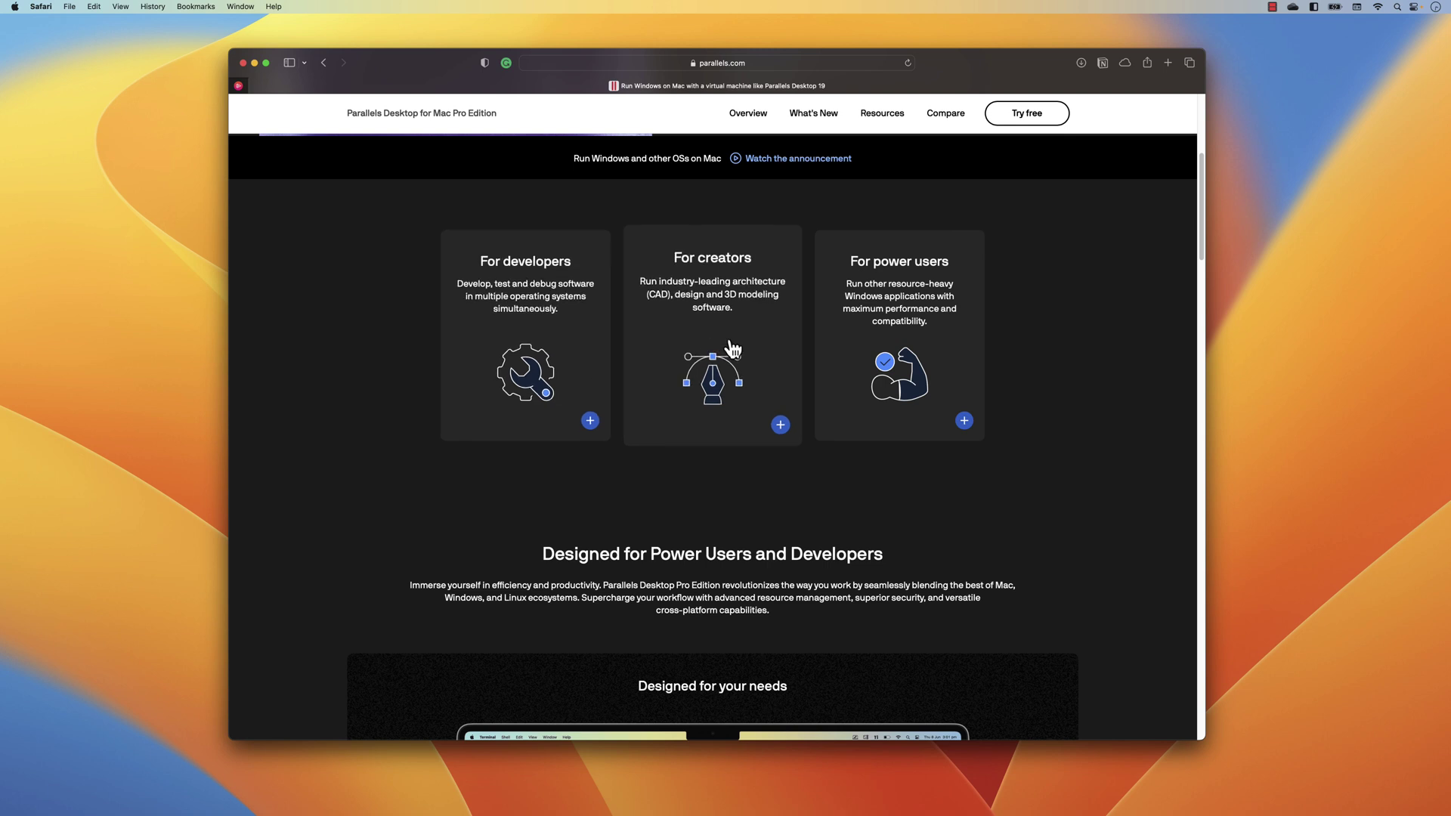
click(584, 388)
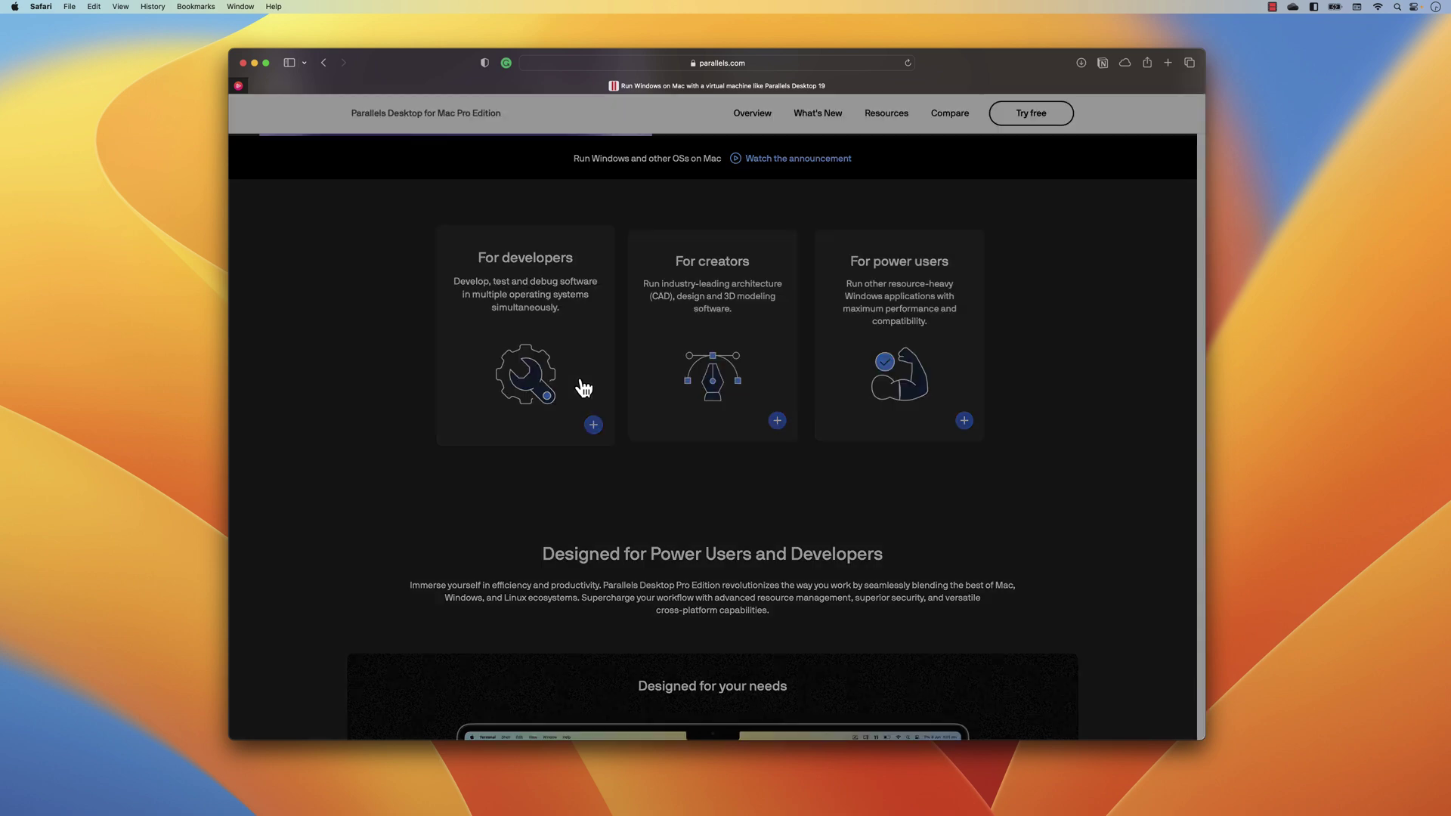
scroll(606, 382, up, 10)
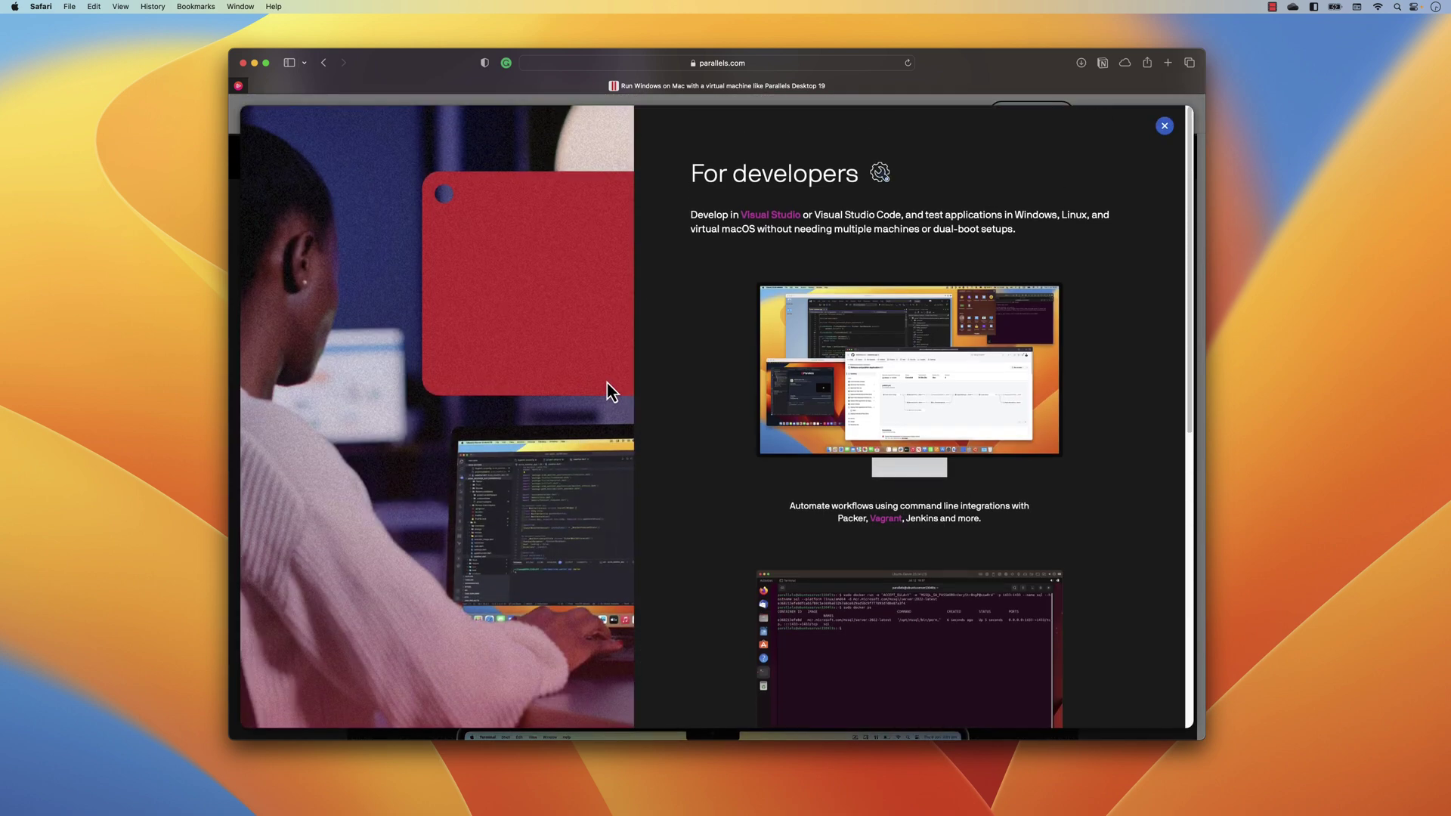
scroll(758, 366, down, 4)
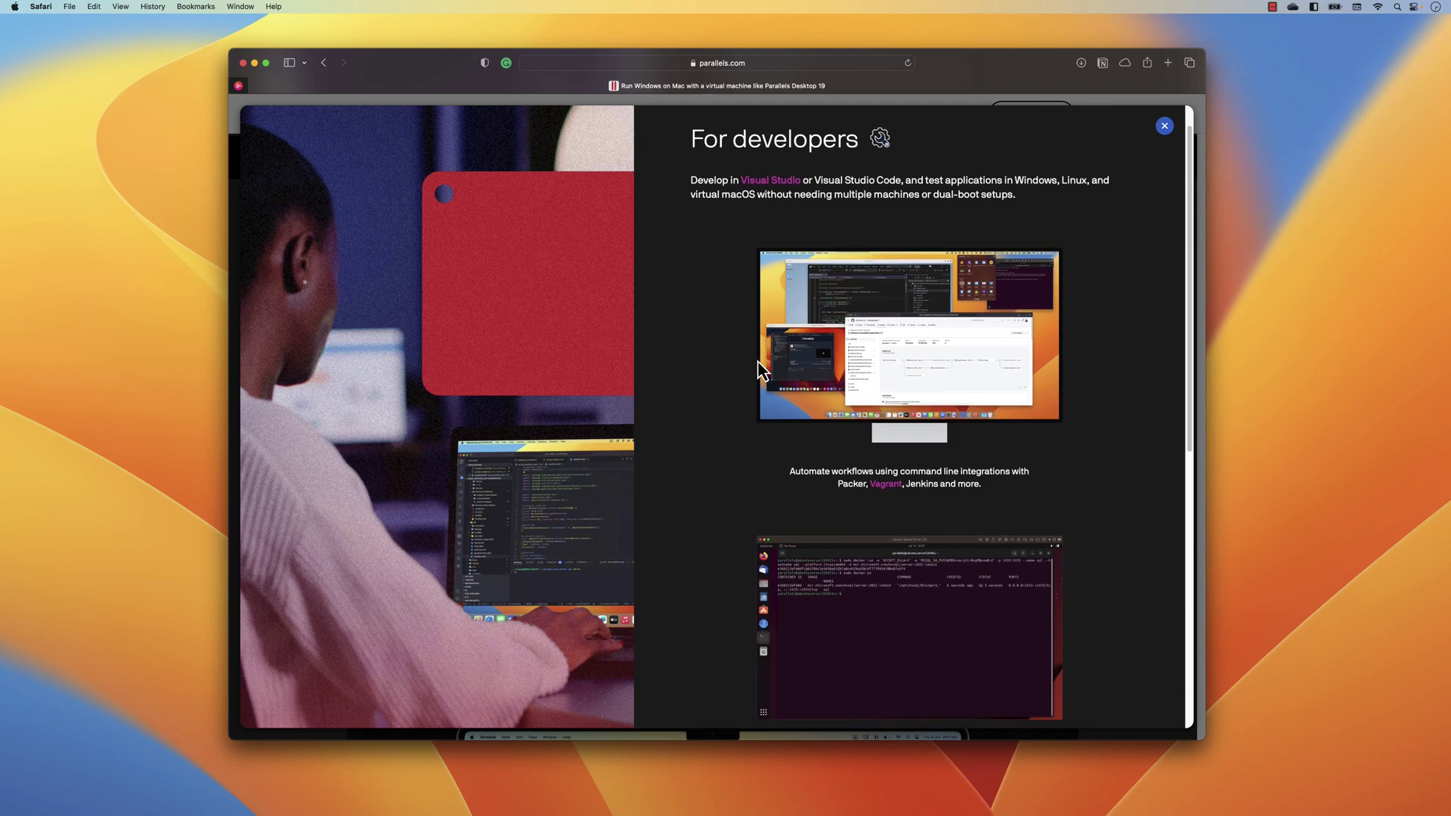
scroll(758, 367, up, 3)
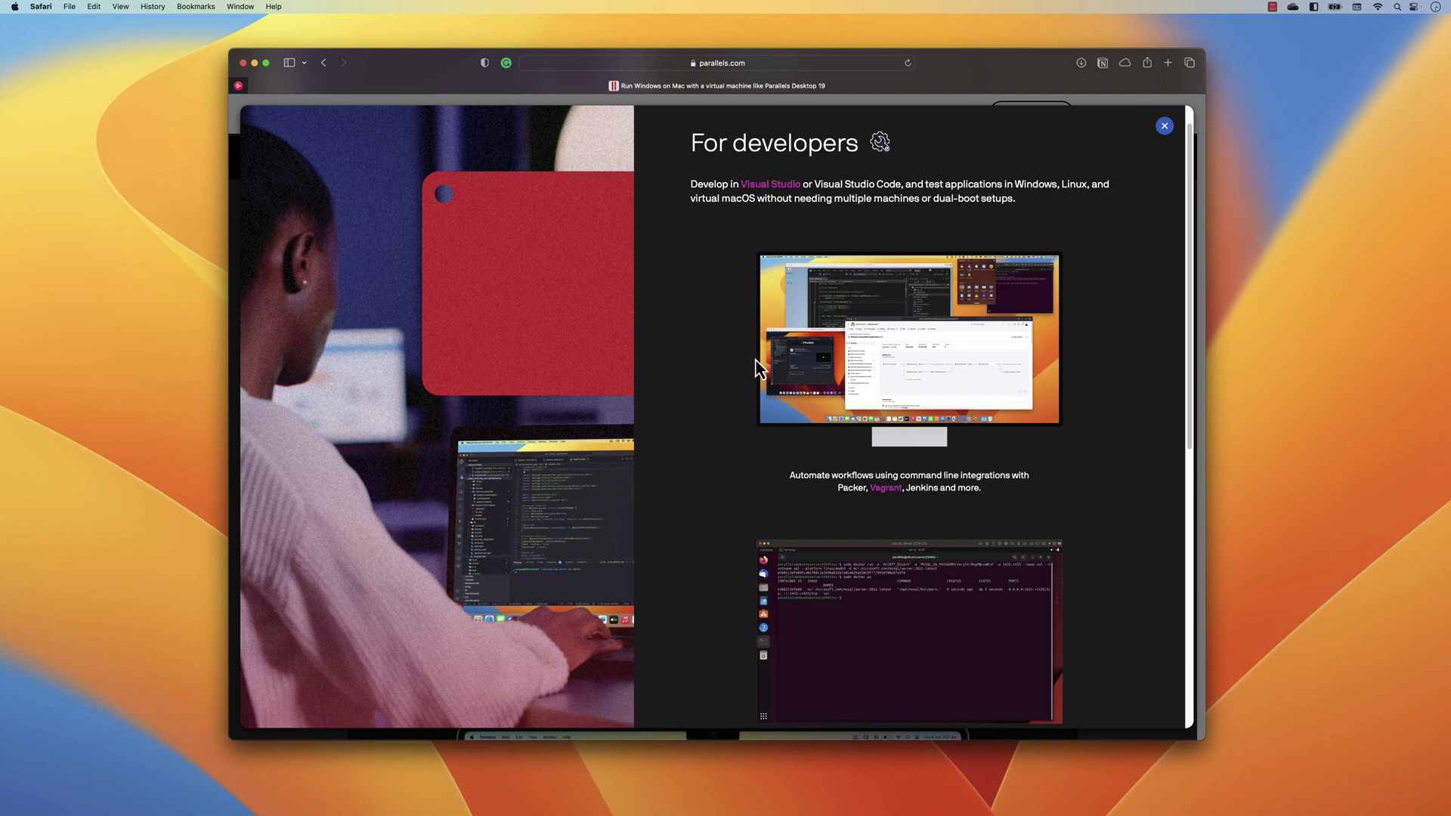
scroll(794, 427, down, 5)
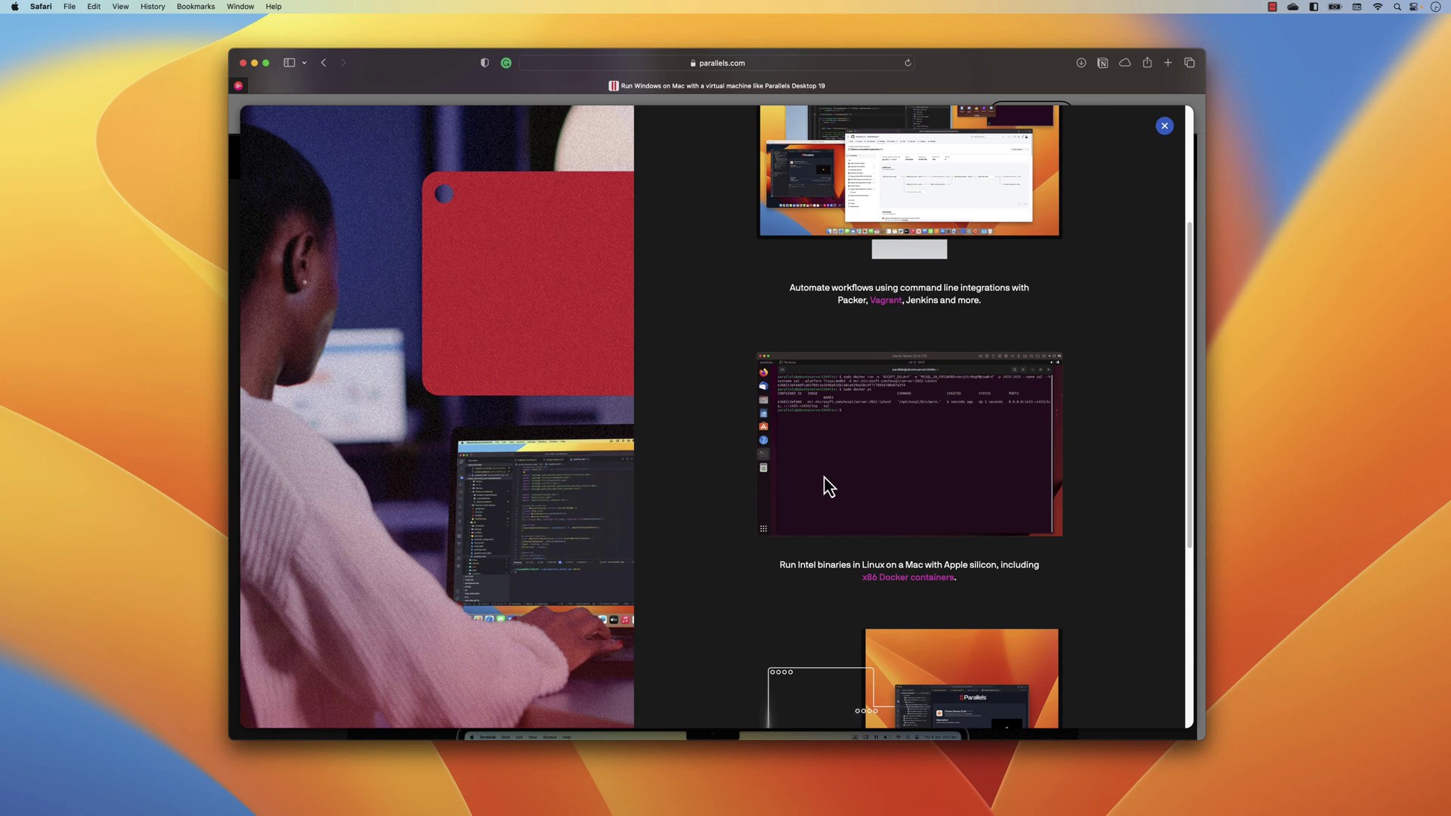
drag(862, 580, 1005, 583)
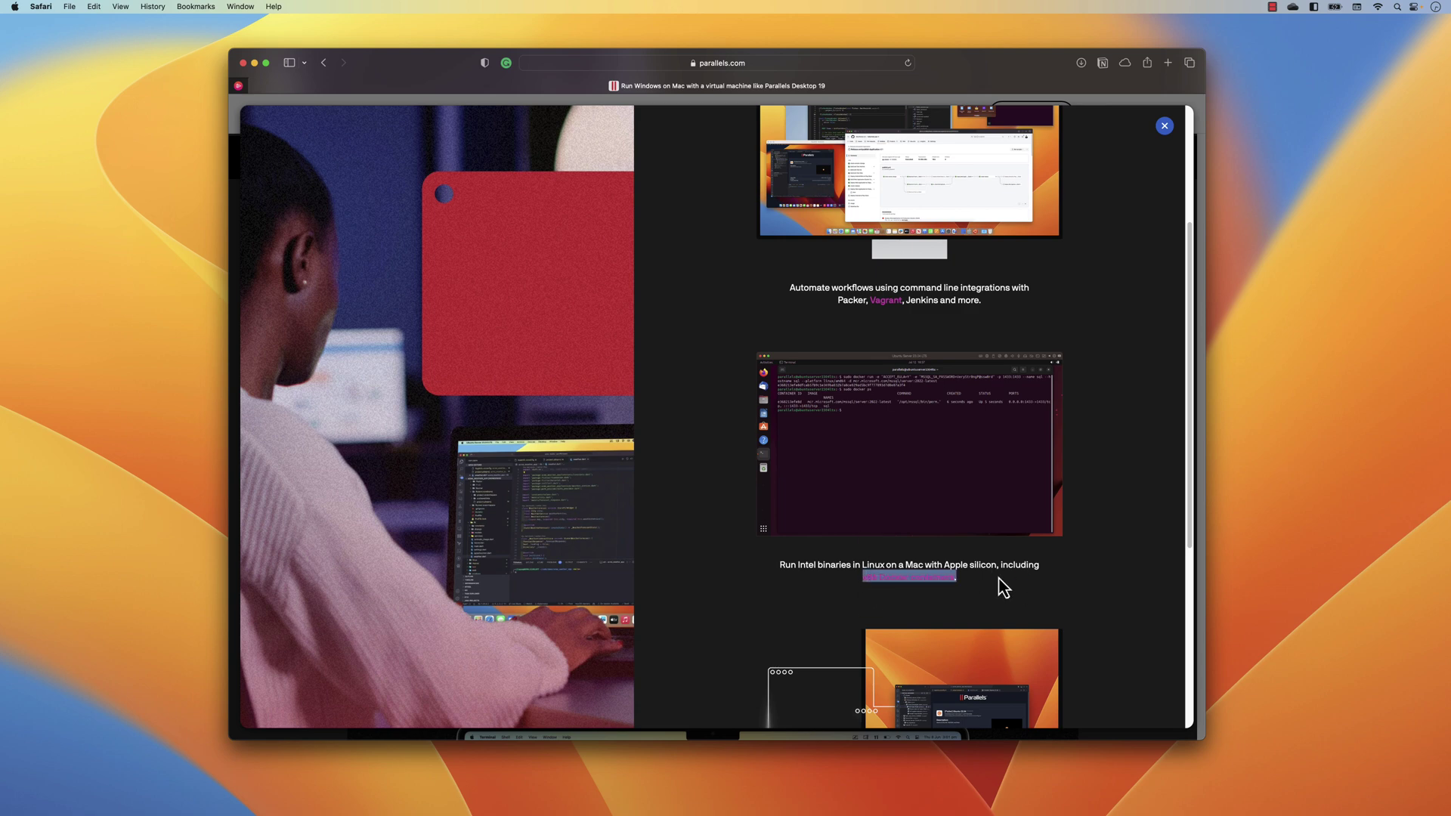
scroll(917, 522, down, 4)
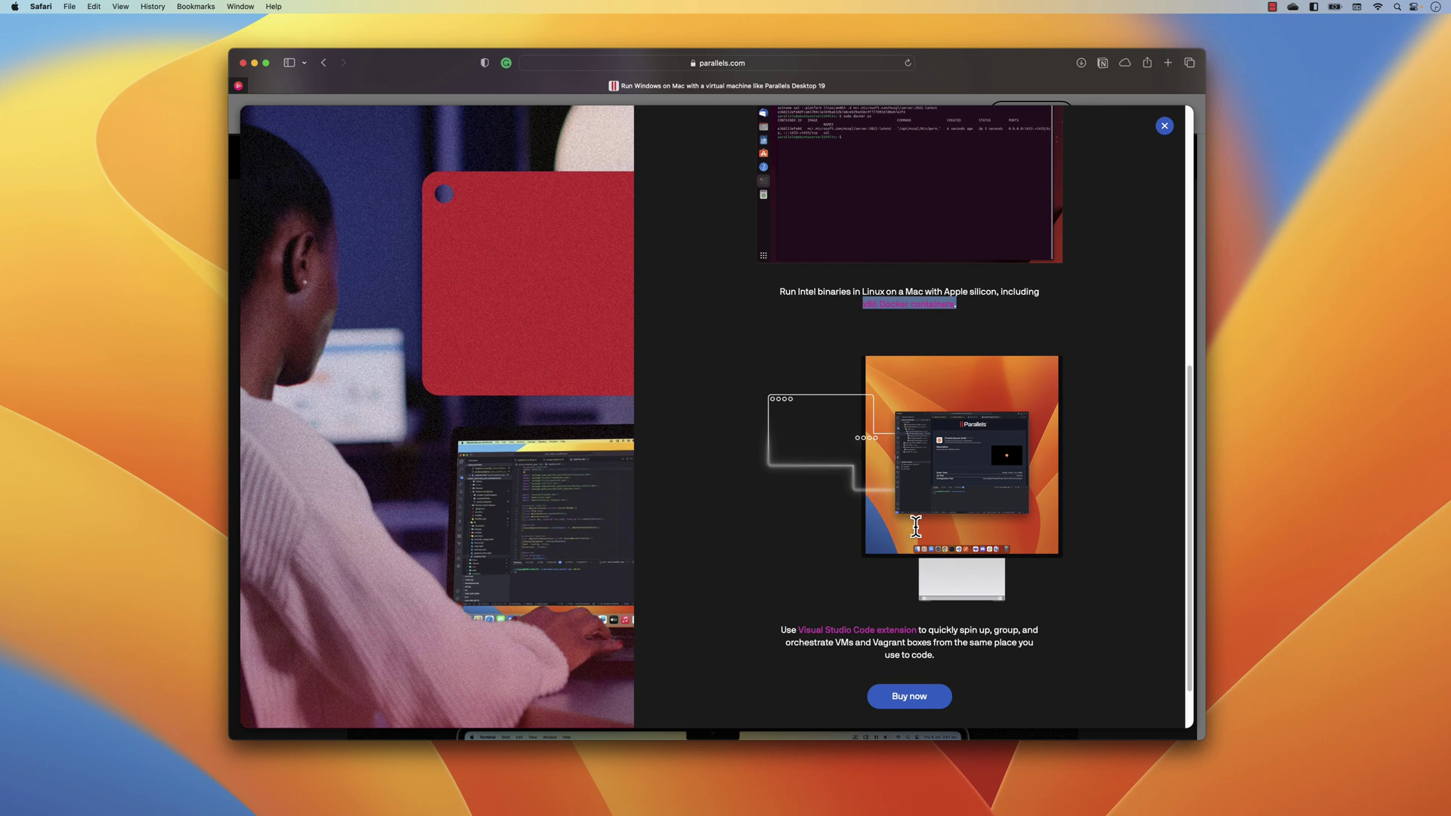
key(Escape)
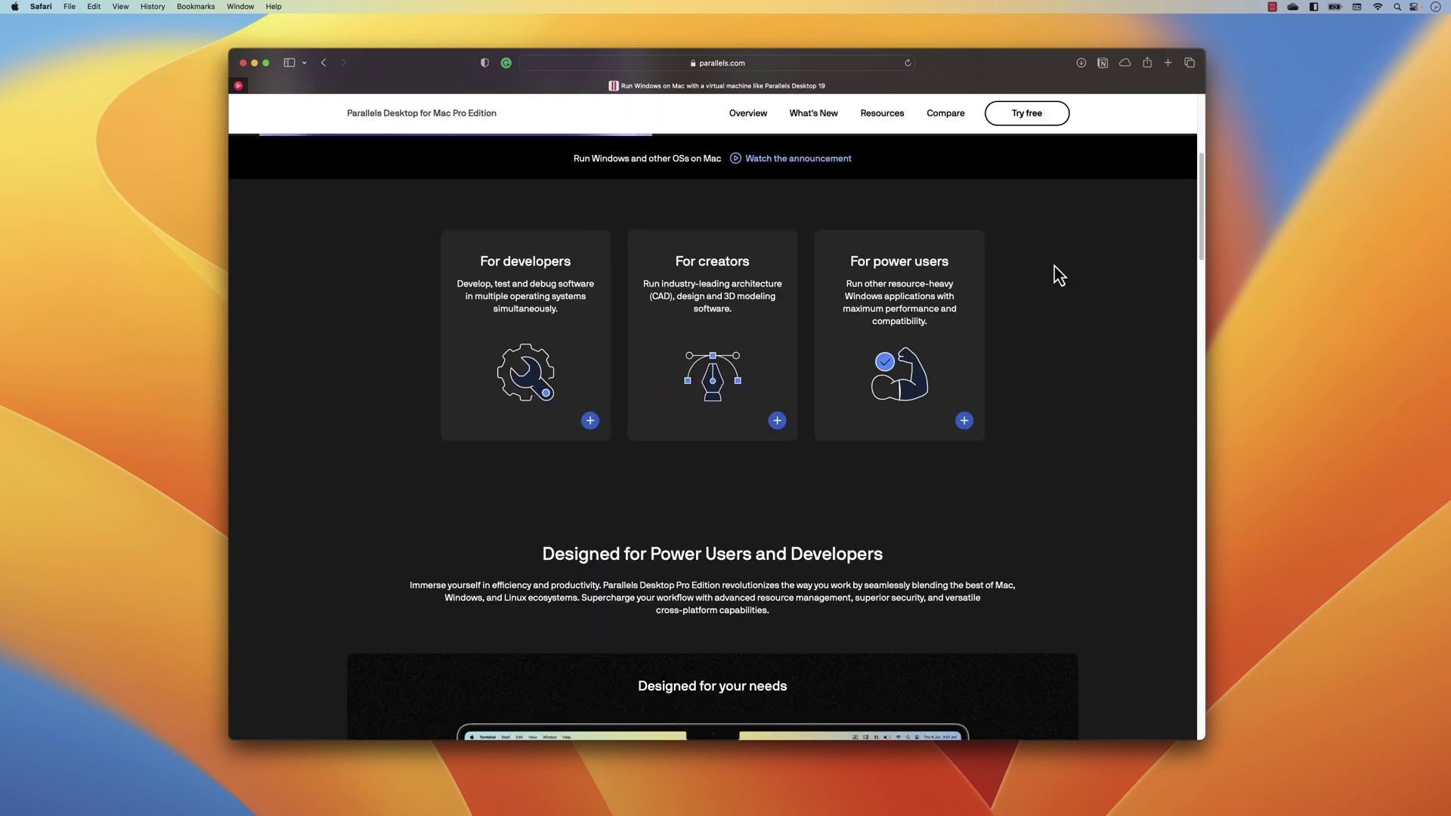
scroll(1055, 266, up, 5)
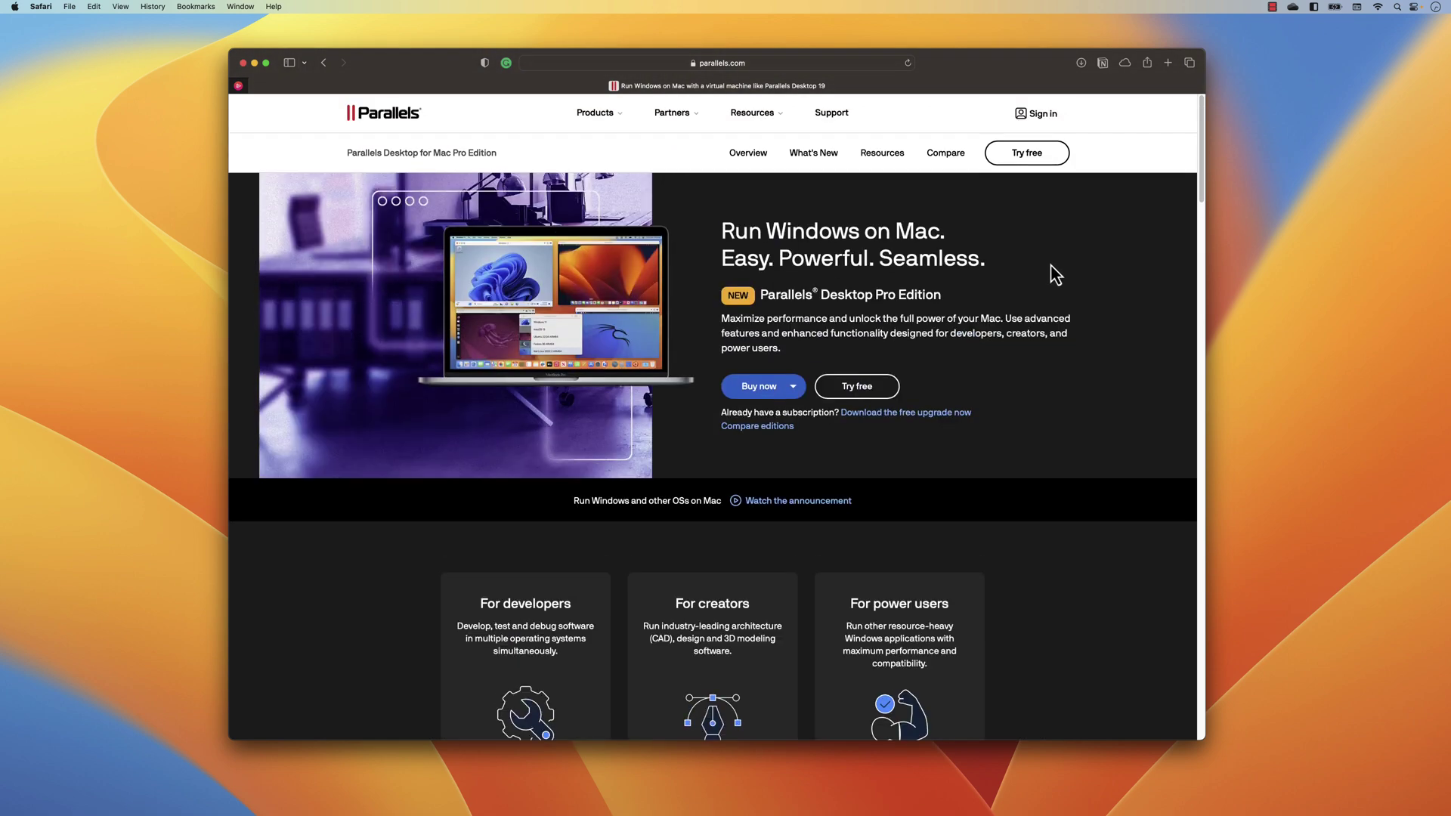
scroll(899, 363, down, 15)
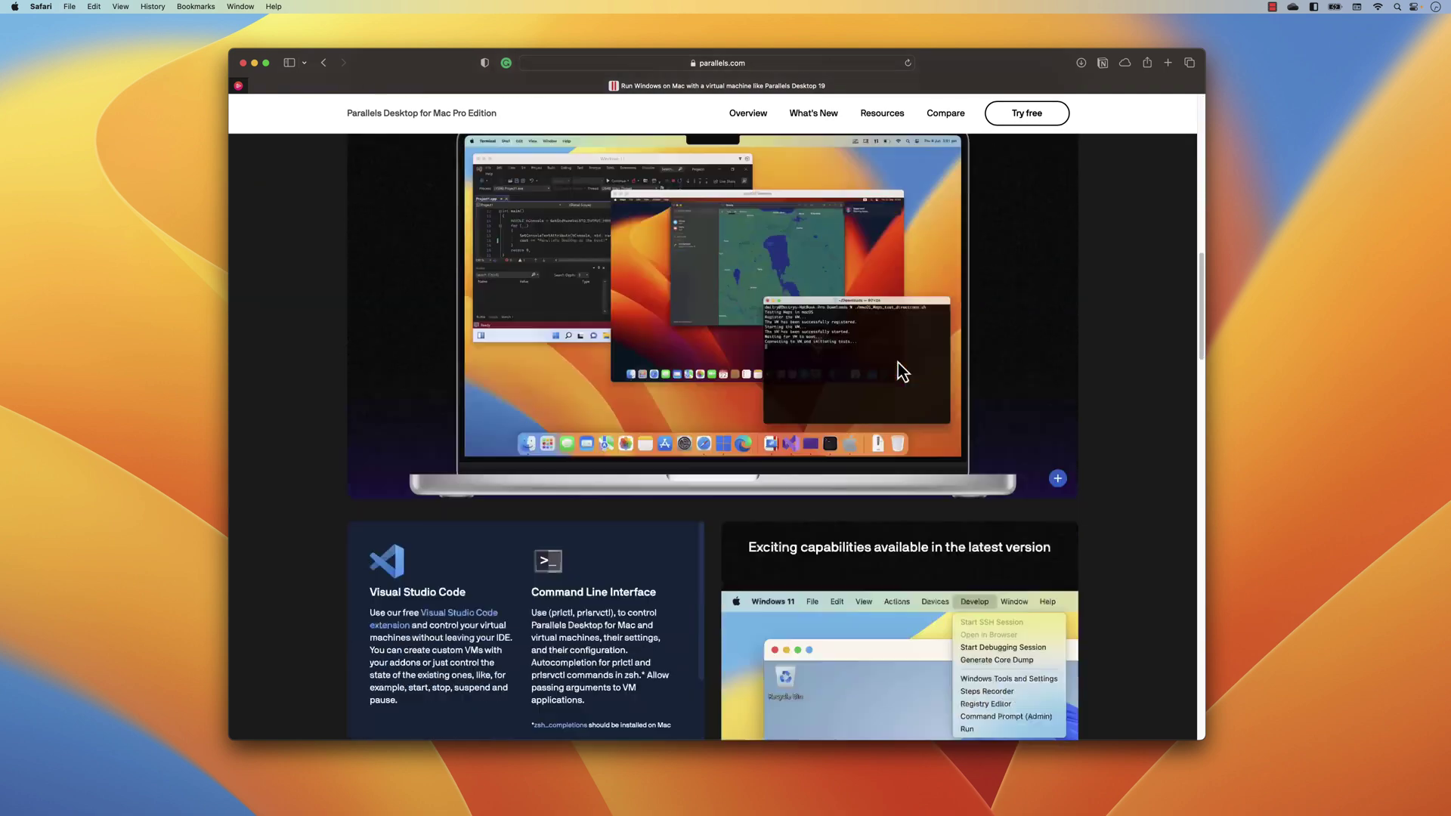
scroll(898, 363, down, 3)
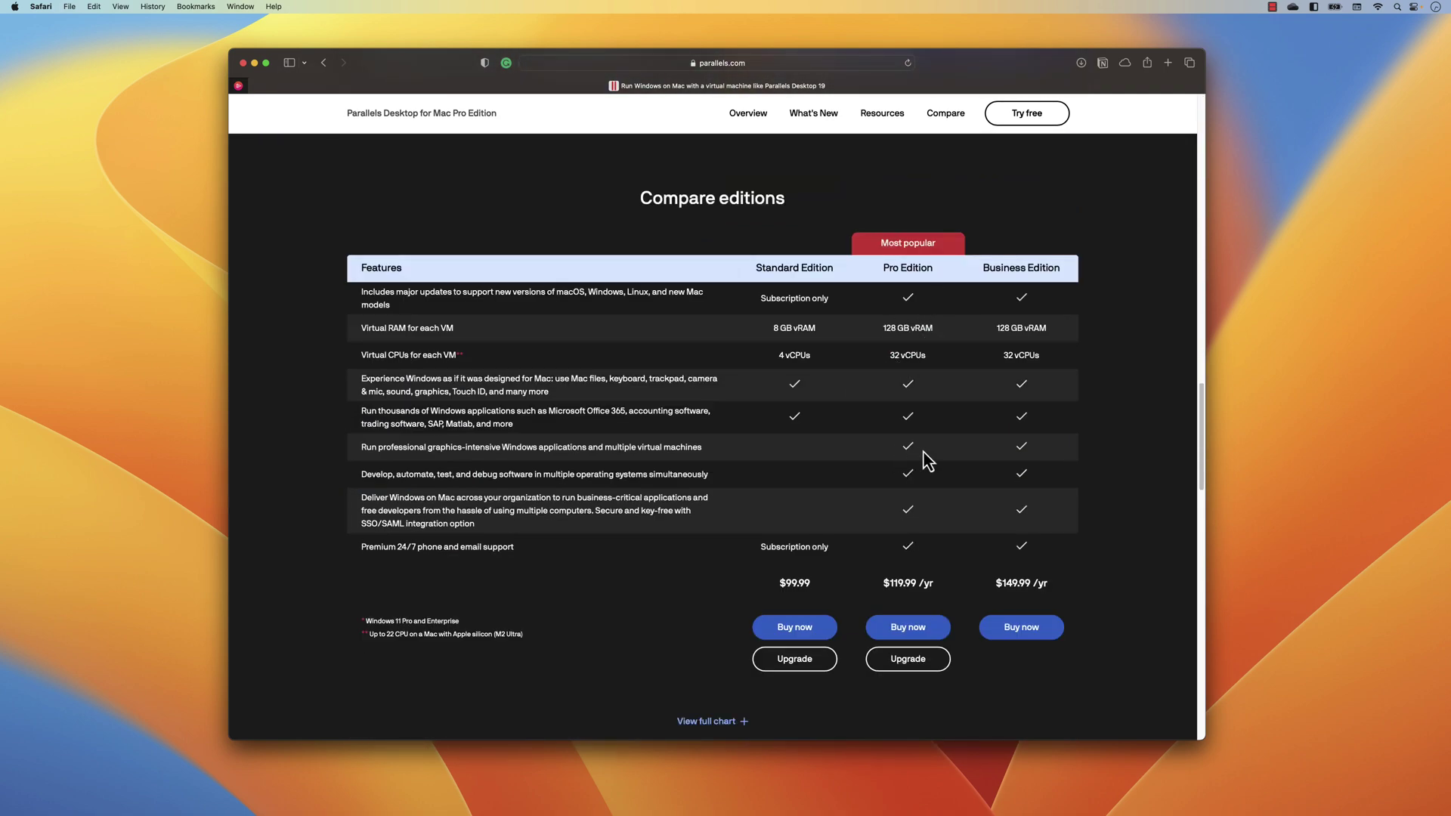
scroll(928, 462, up, 20)
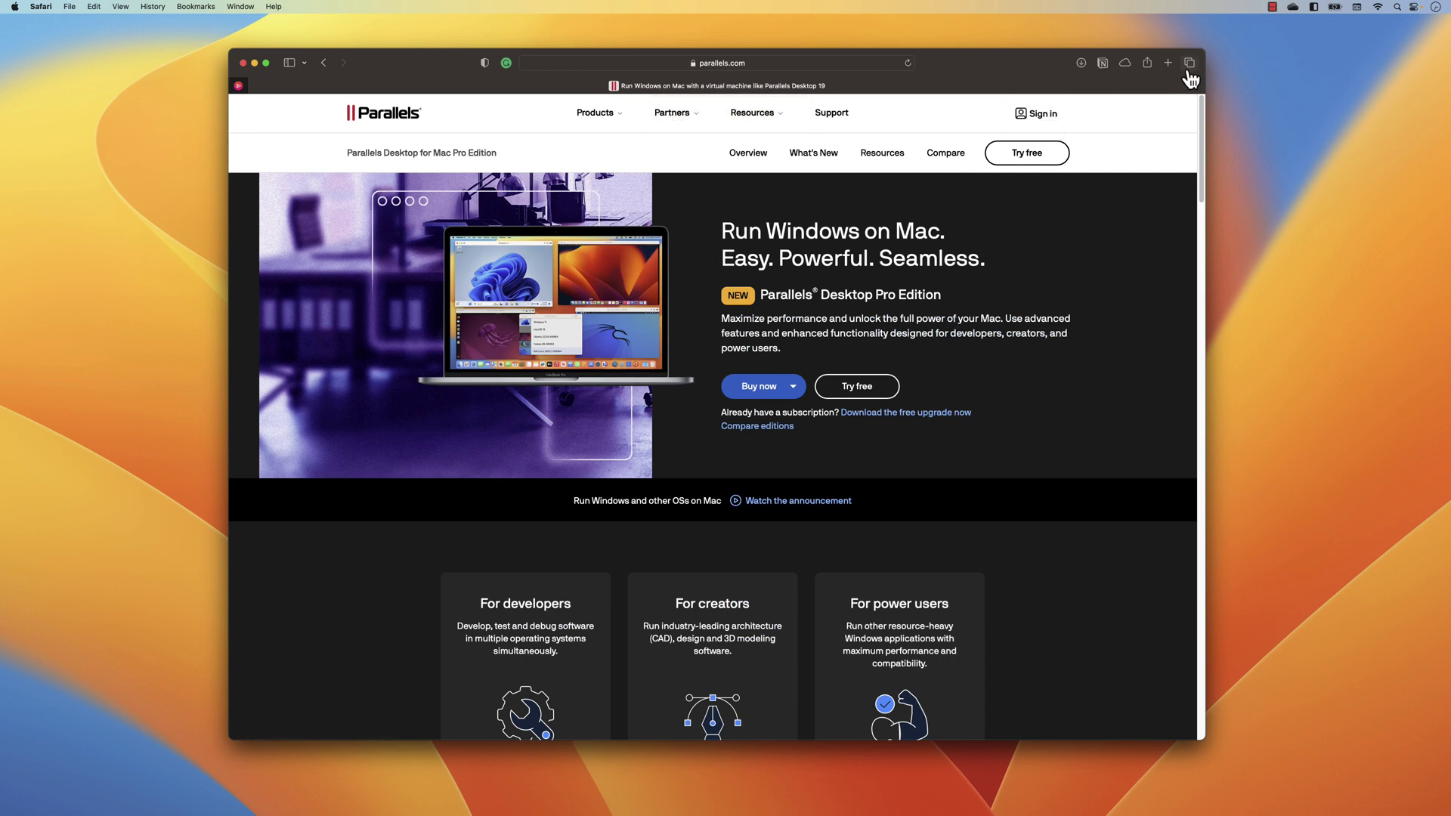
Step: Launch Parallels Desktop from Spotlight search
key(super+space)
text(parallels)
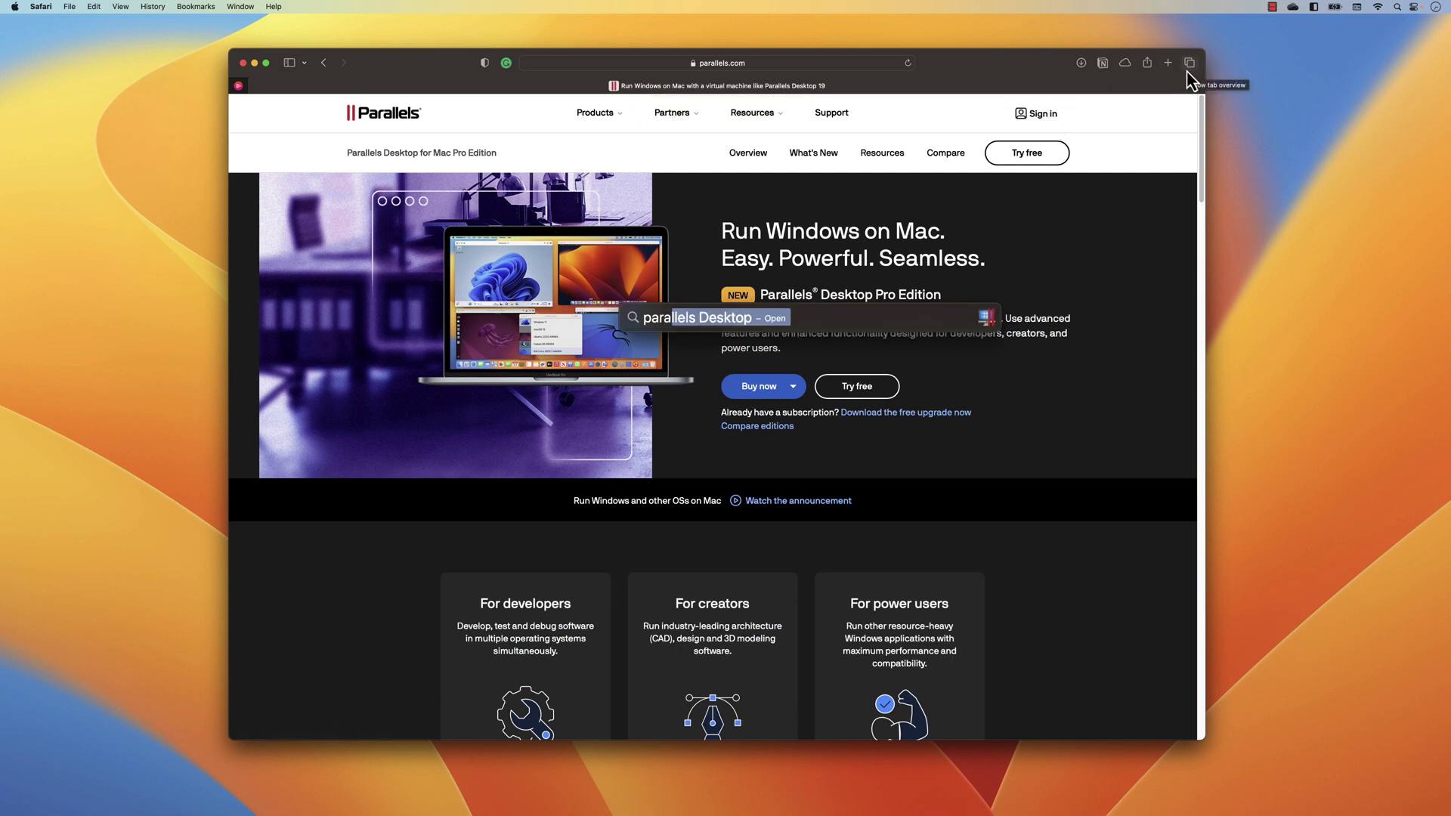
key(Return)
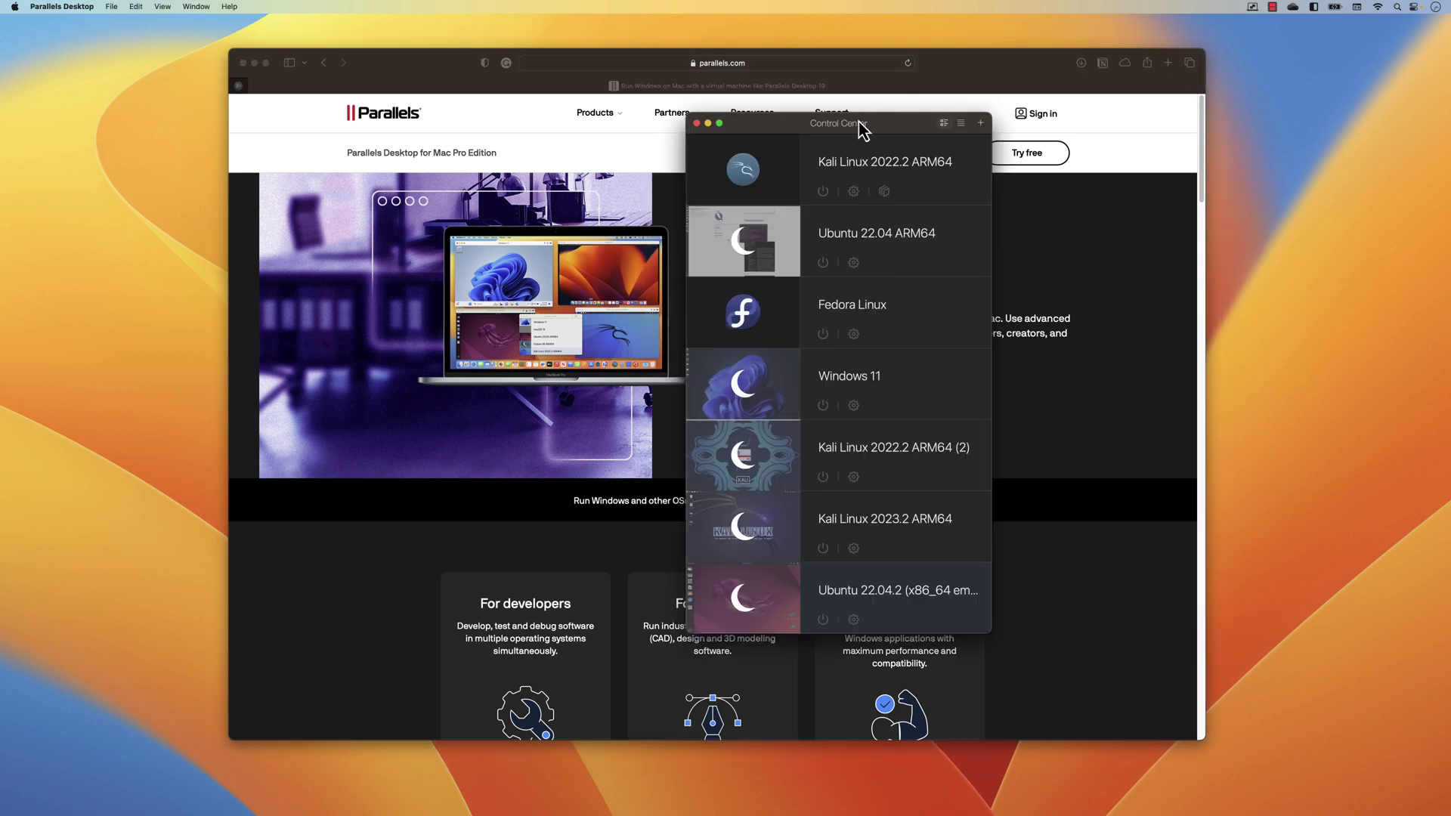
Step: Reposition Control Center, close Safari, and widen Control Center so VM names show fully
drag(859, 121, 766, 128)
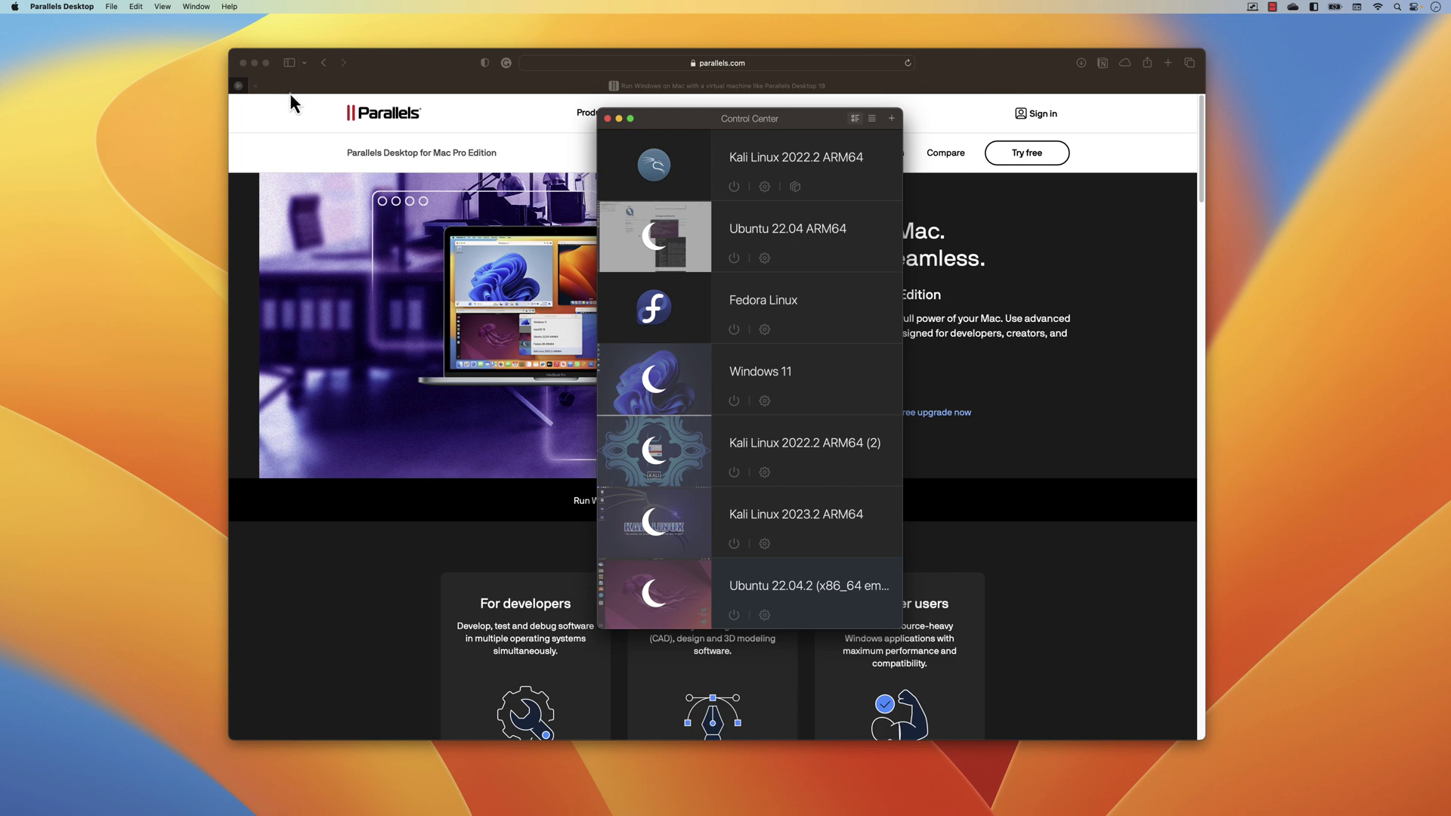
click(244, 64)
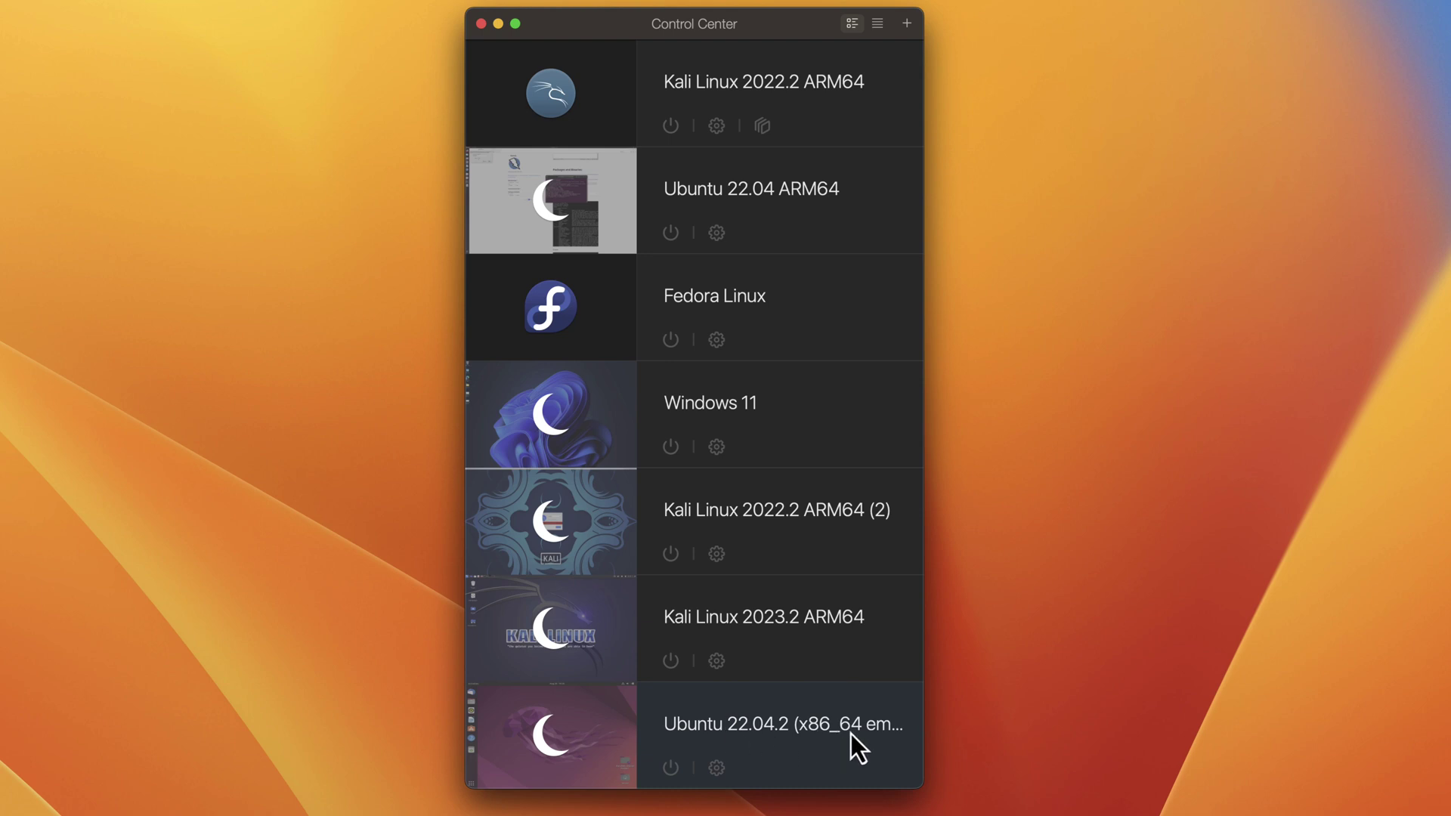
drag(920, 784, 1074, 790)
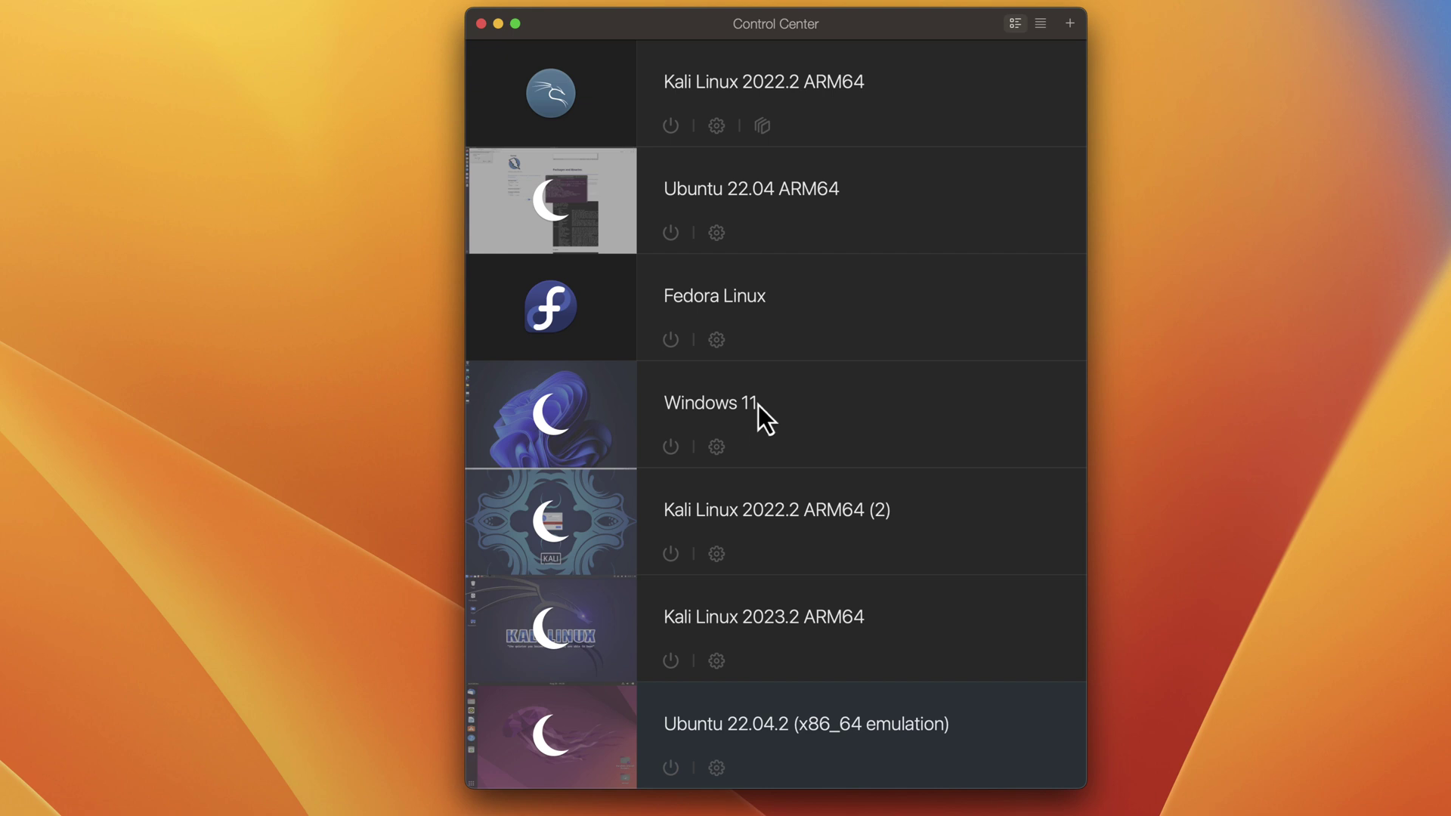
click(1071, 23)
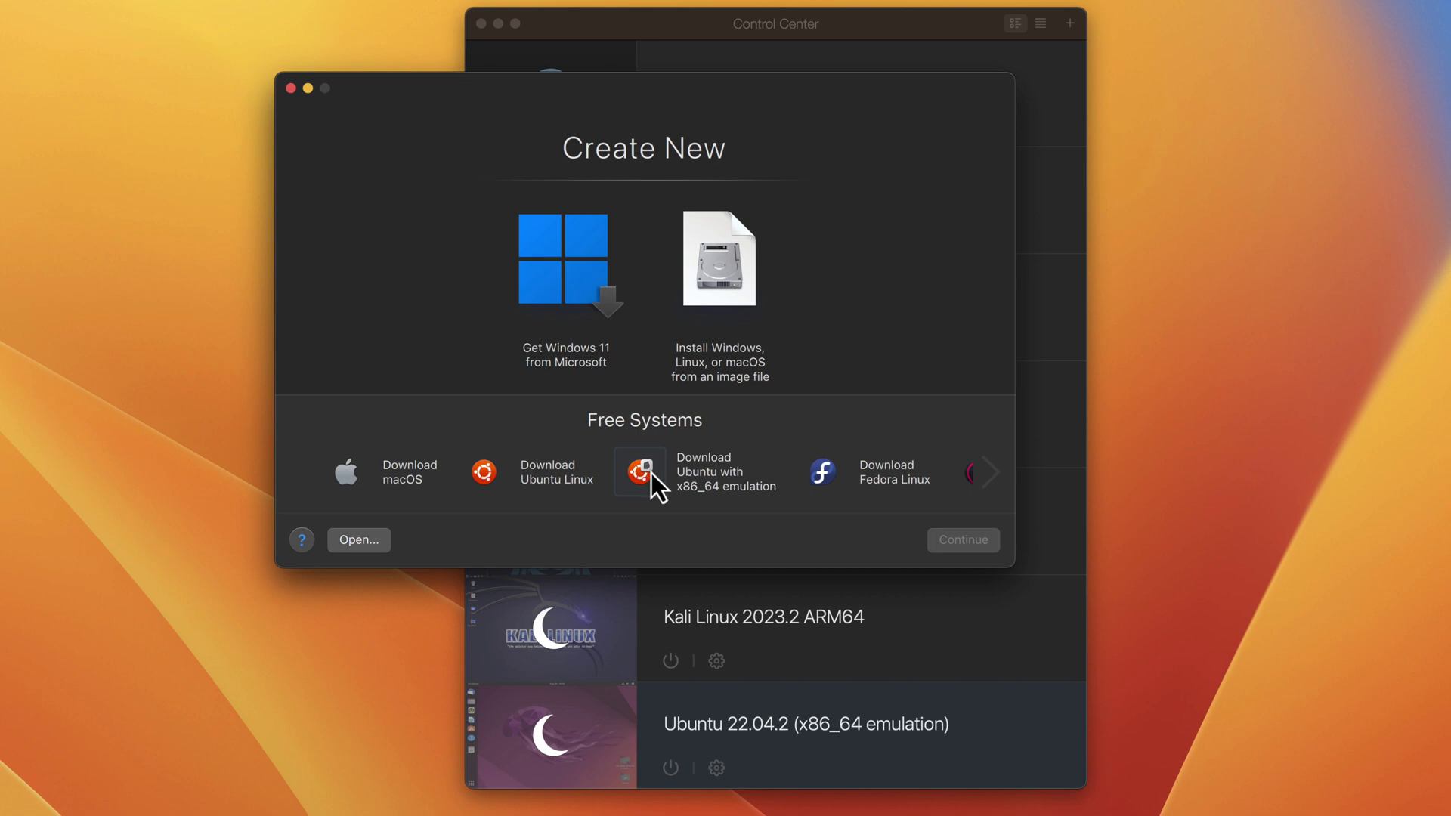
click(992, 482)
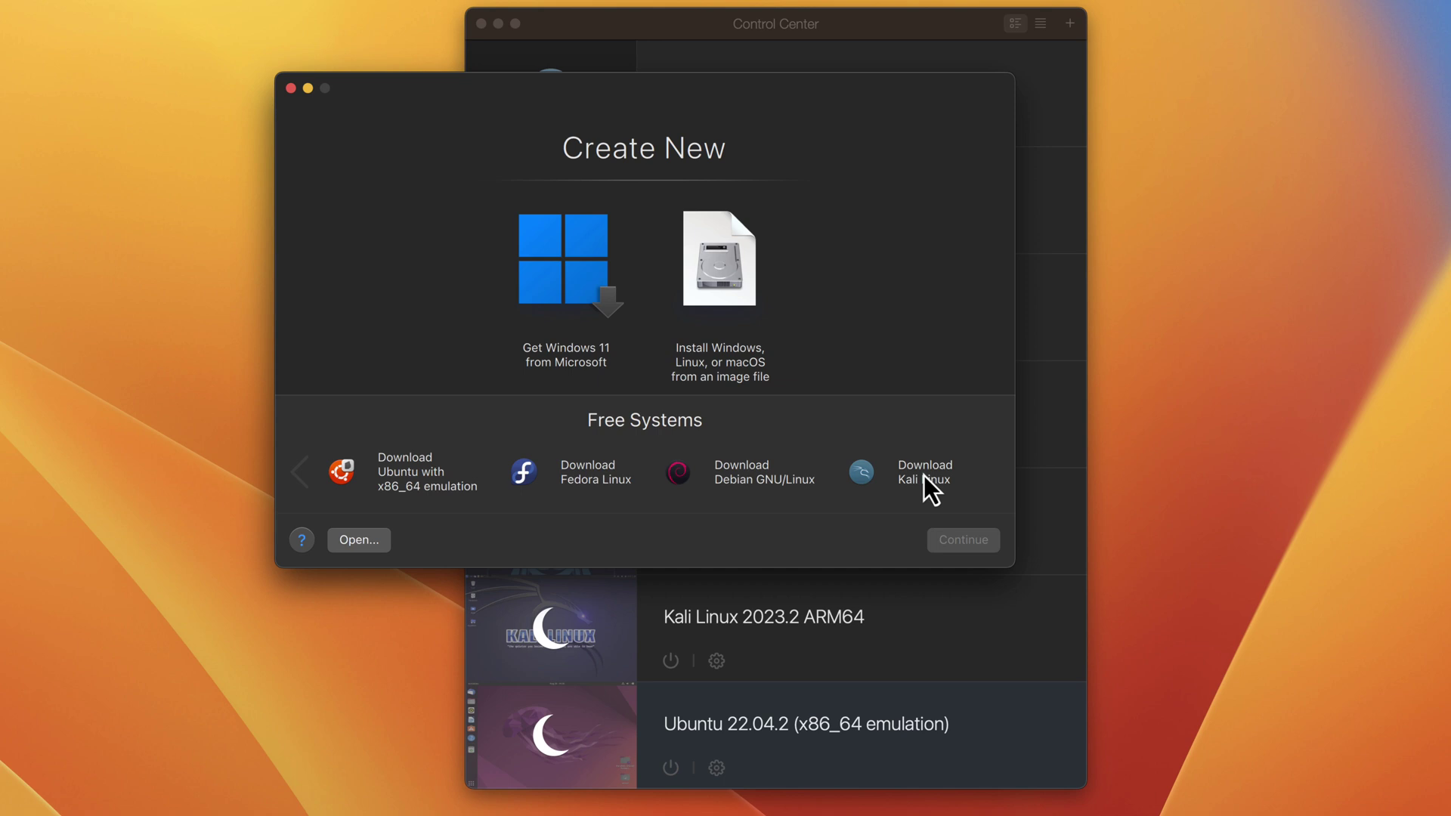
click(292, 89)
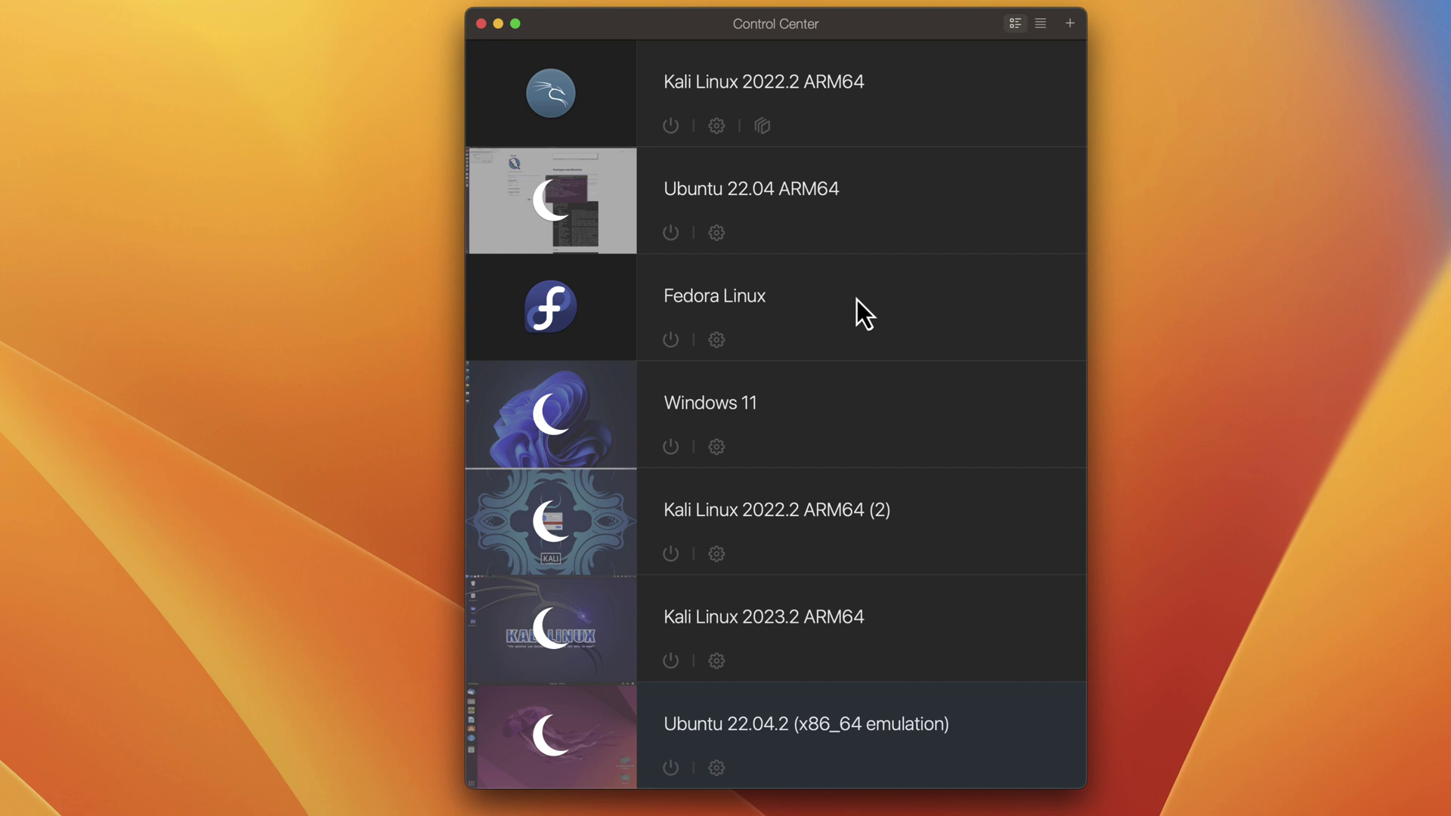
Step: Launch Visual Studio Code from Spotlight search
key(super+space)
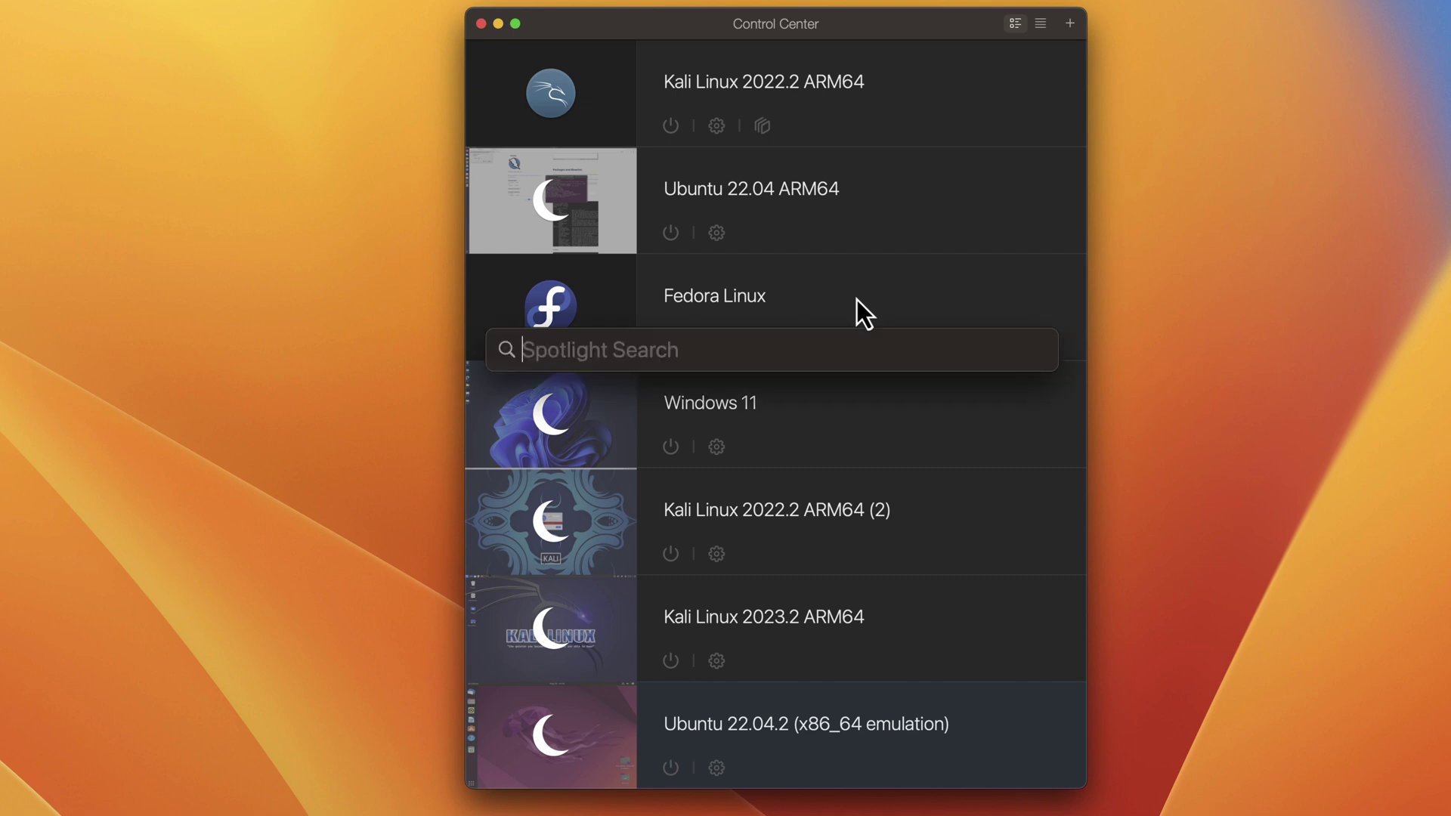
text(visu)
key(Return)
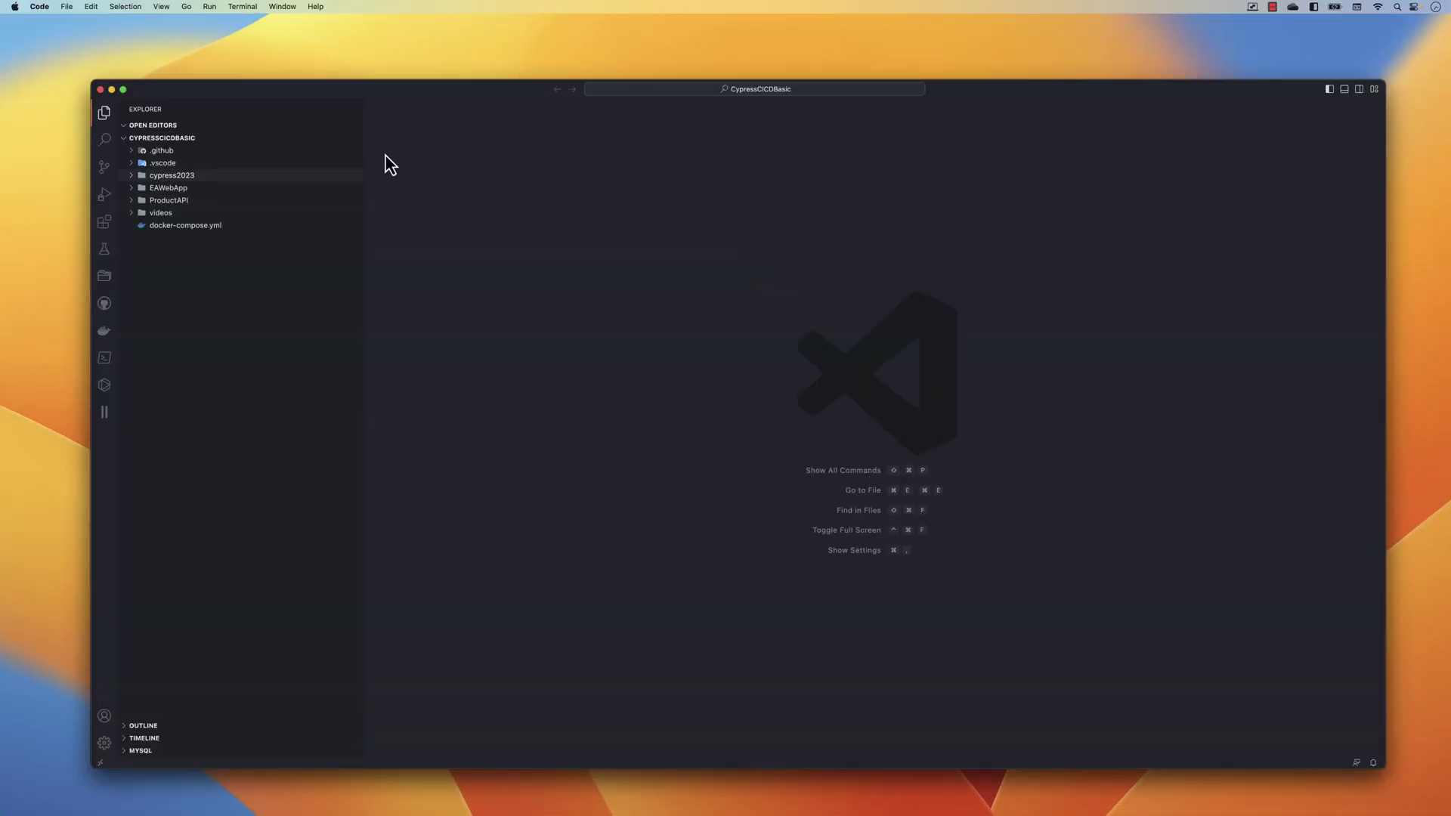
Step: Search Extensions for 'parallels' and scroll through the Parallels Desktop extension details
click(104, 222)
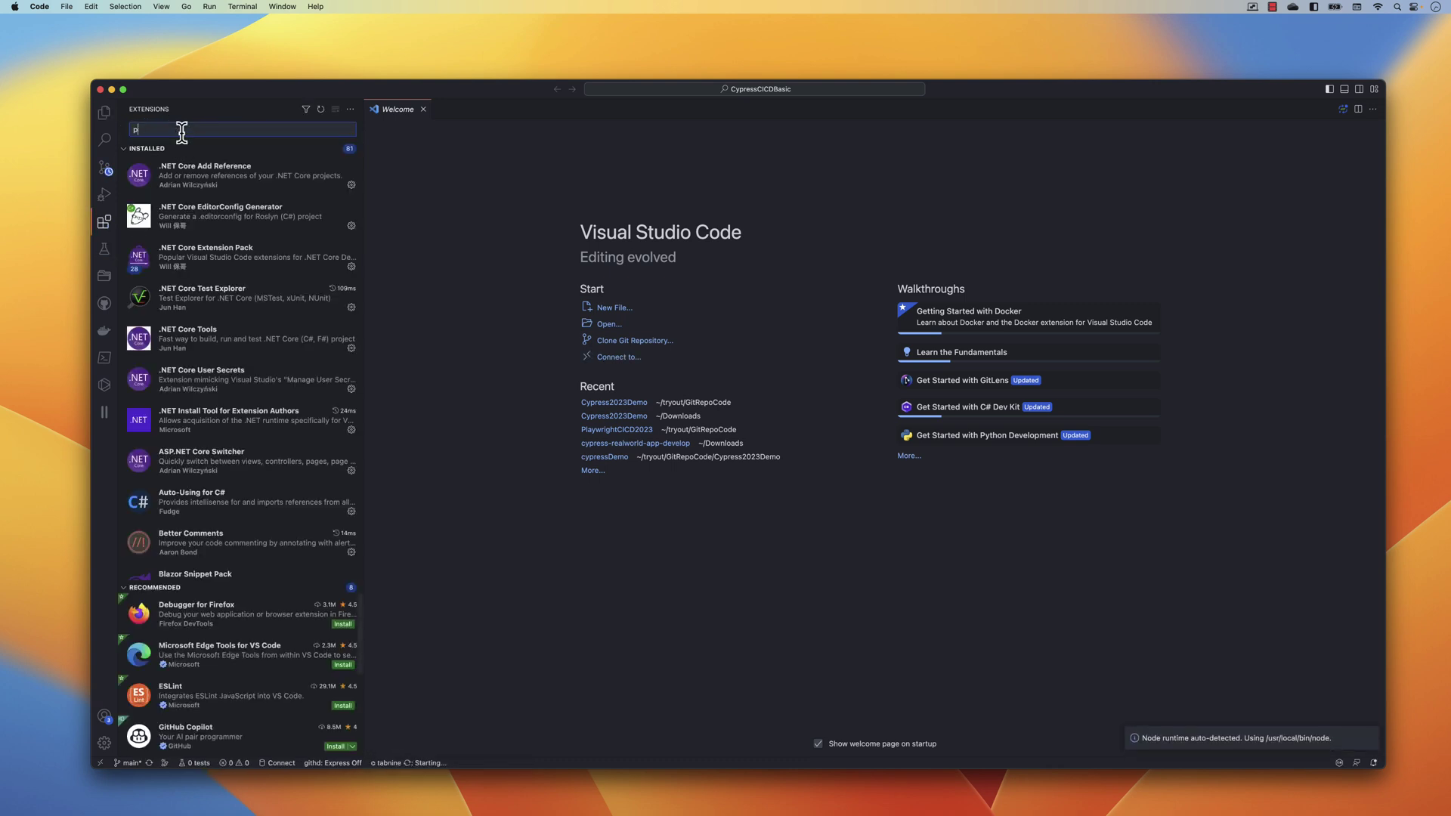
text(parallels)
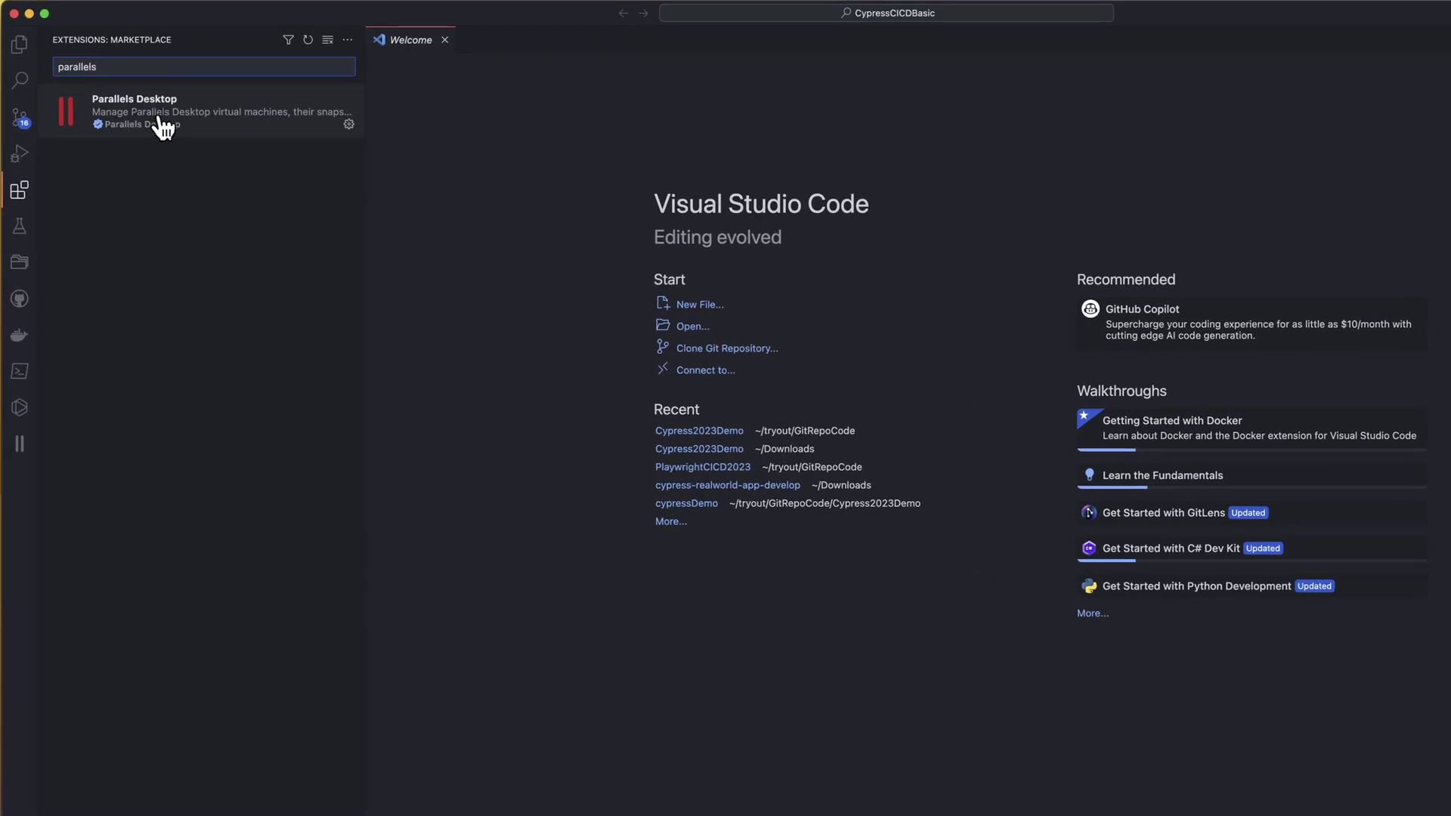
click(159, 129)
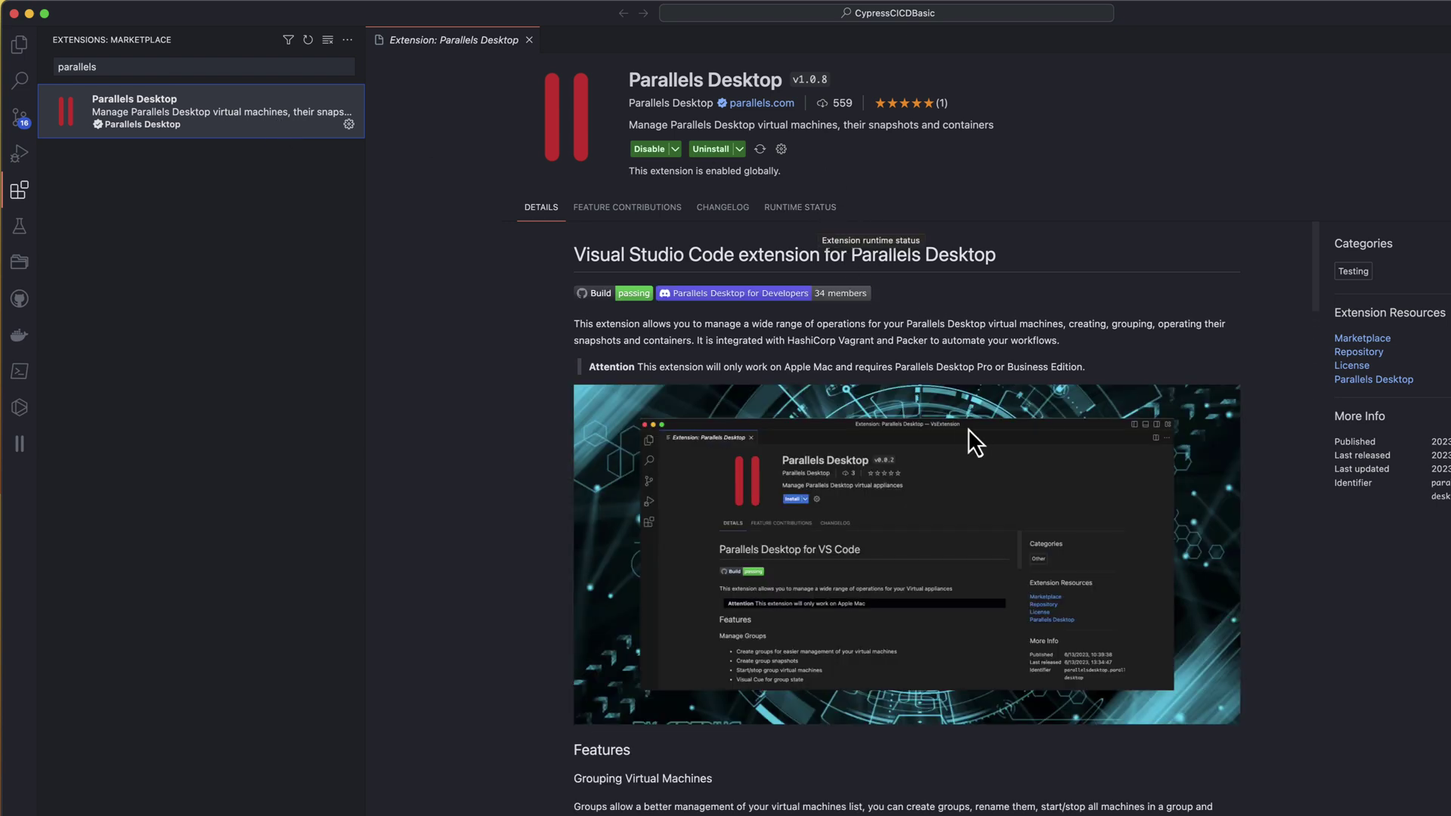
scroll(947, 417, down, 20)
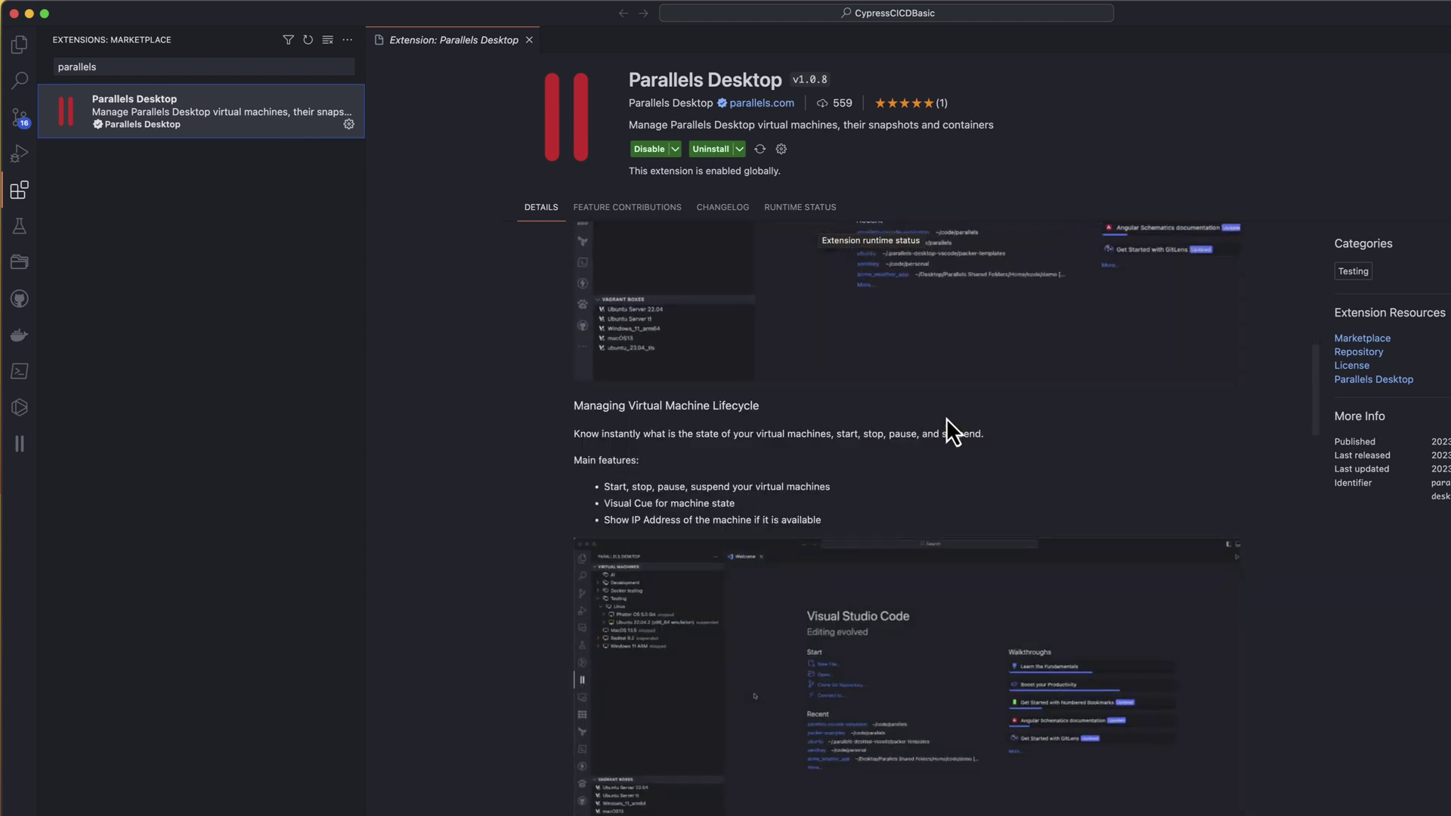
scroll(946, 418, down, 20)
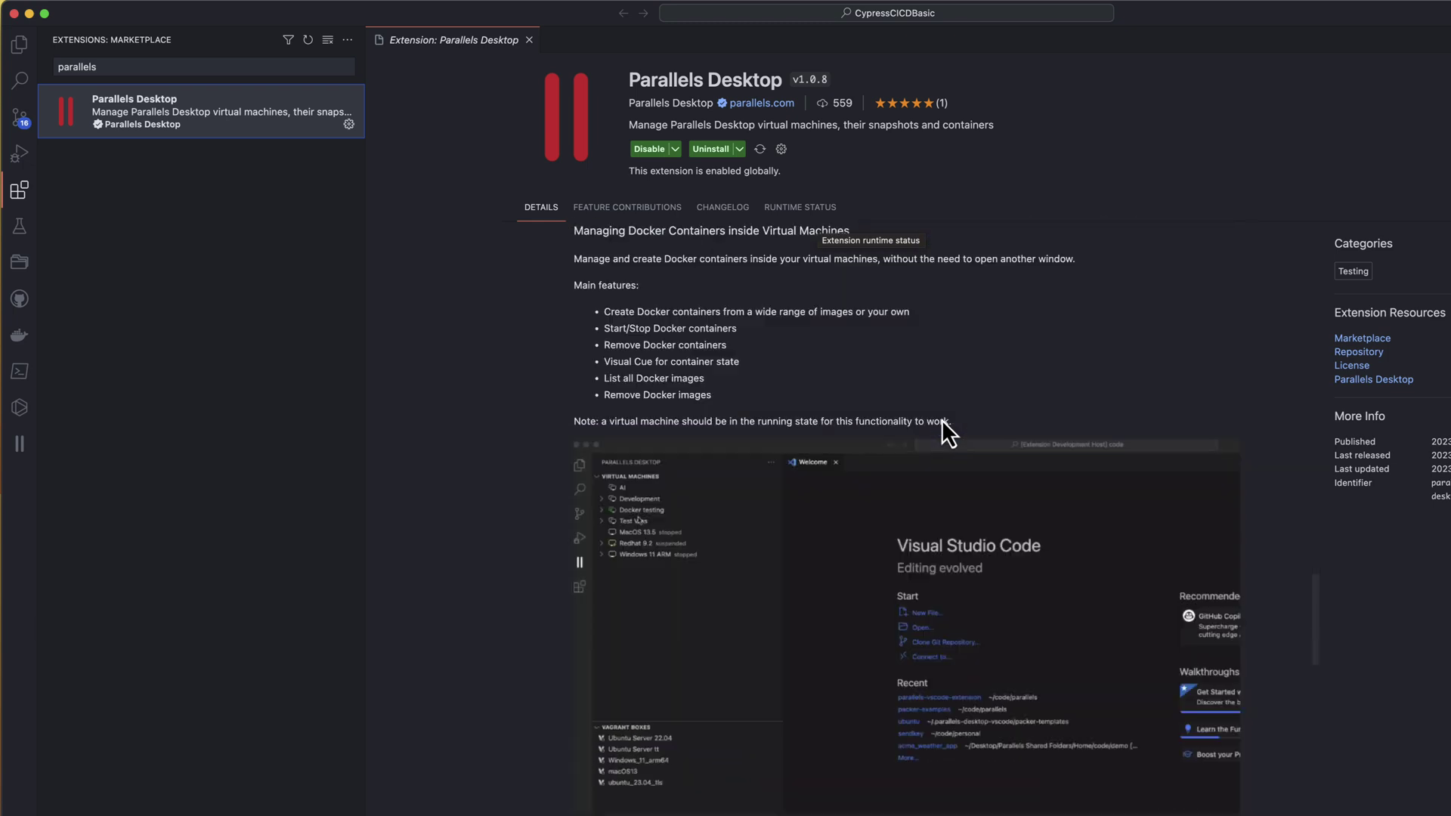
Step: Show the Parallels VM list, close the extension tab, and place Control Center left of VS Code
click(21, 443)
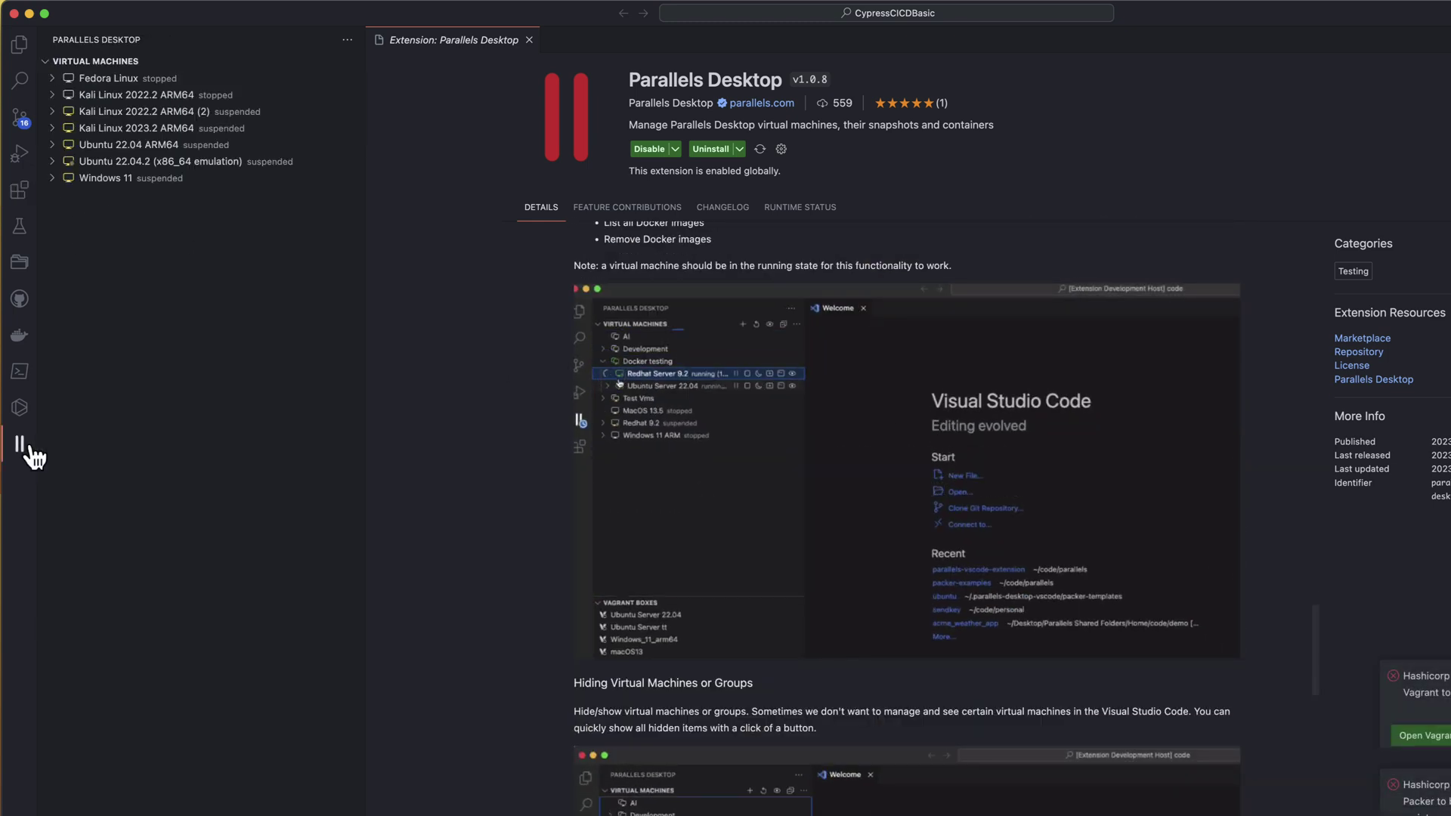
click(530, 39)
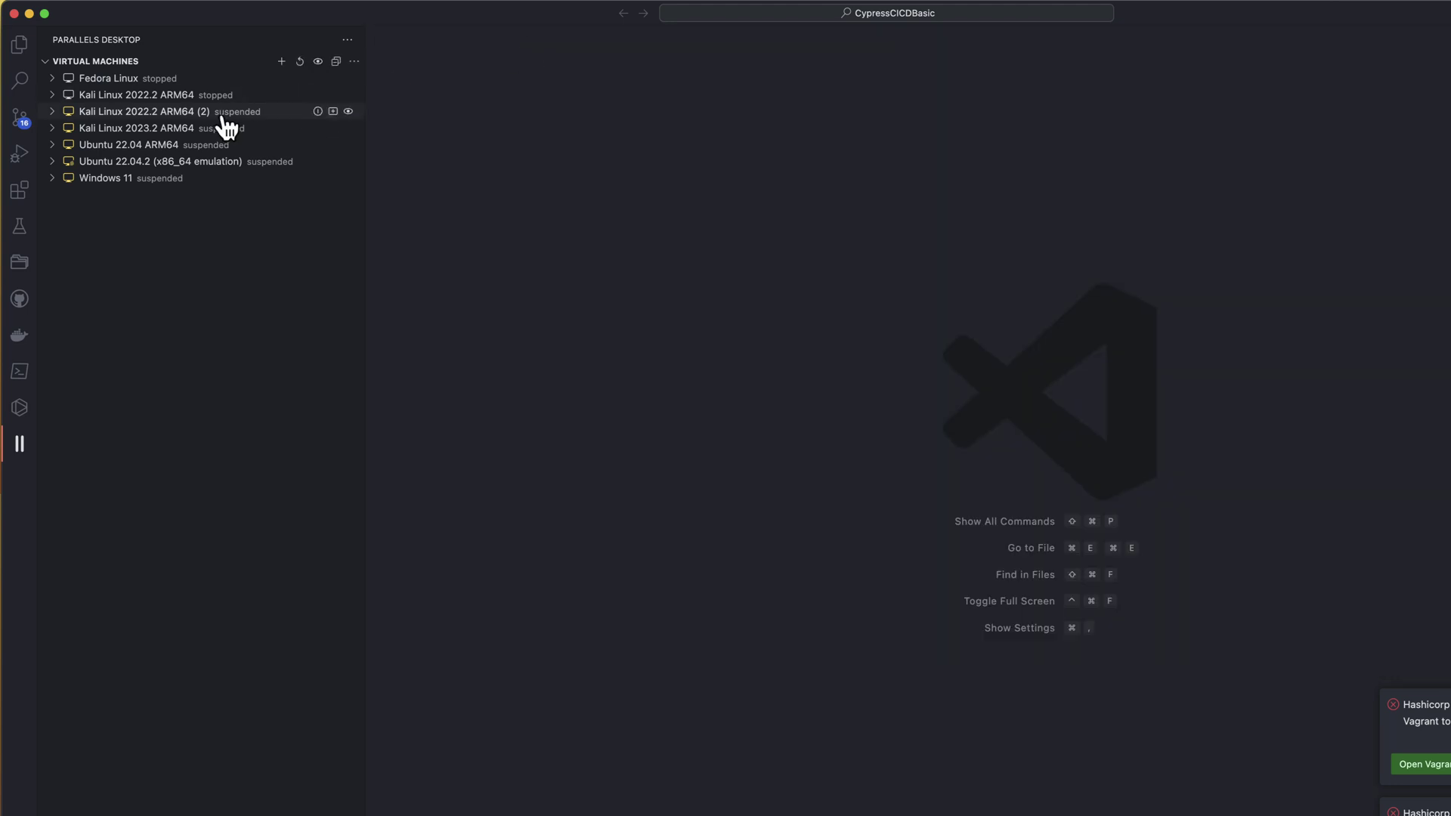
drag(171, 12, 912, 27)
drag(744, 35, 238, 47)
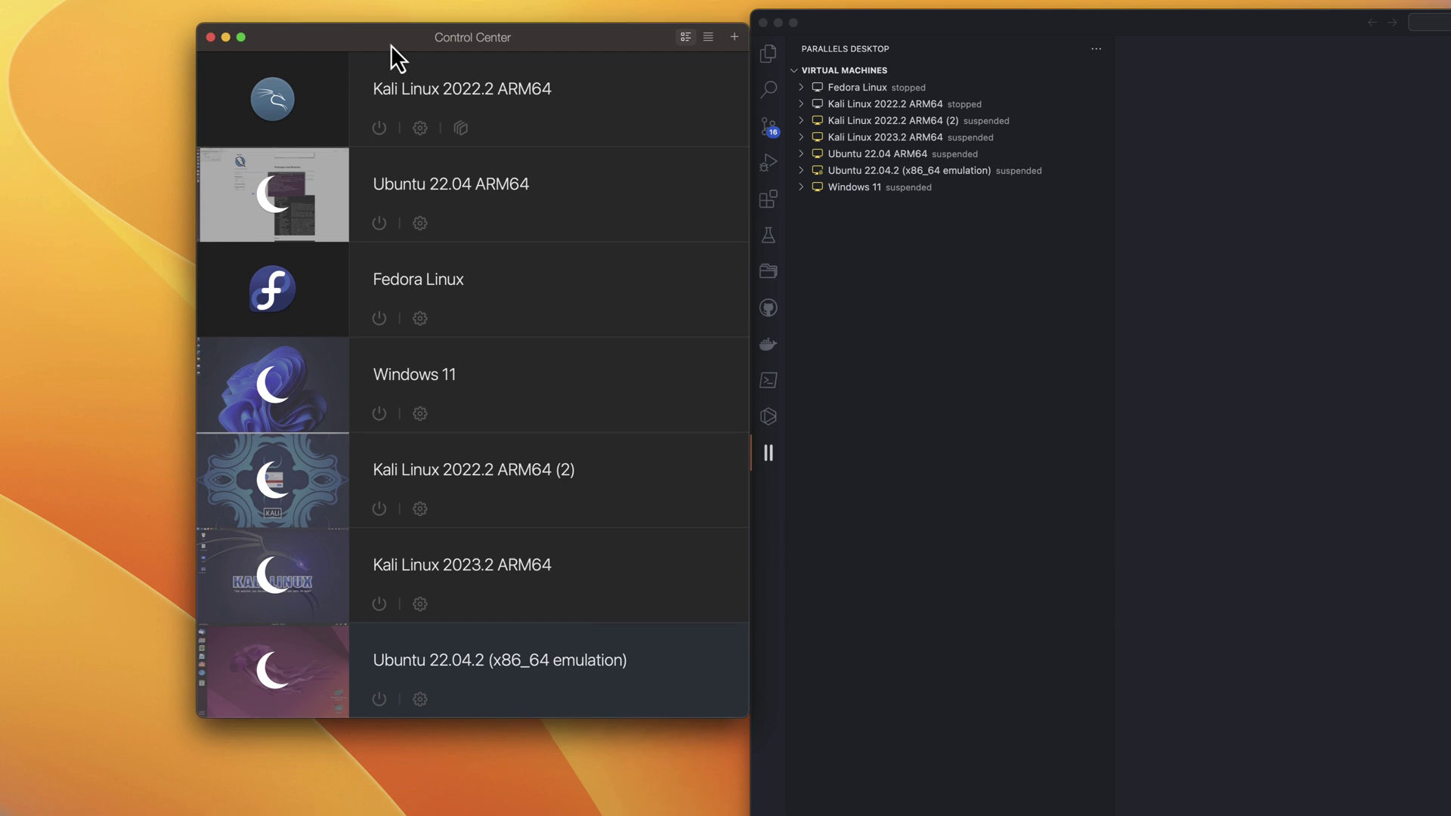
drag(392, 44, 349, 34)
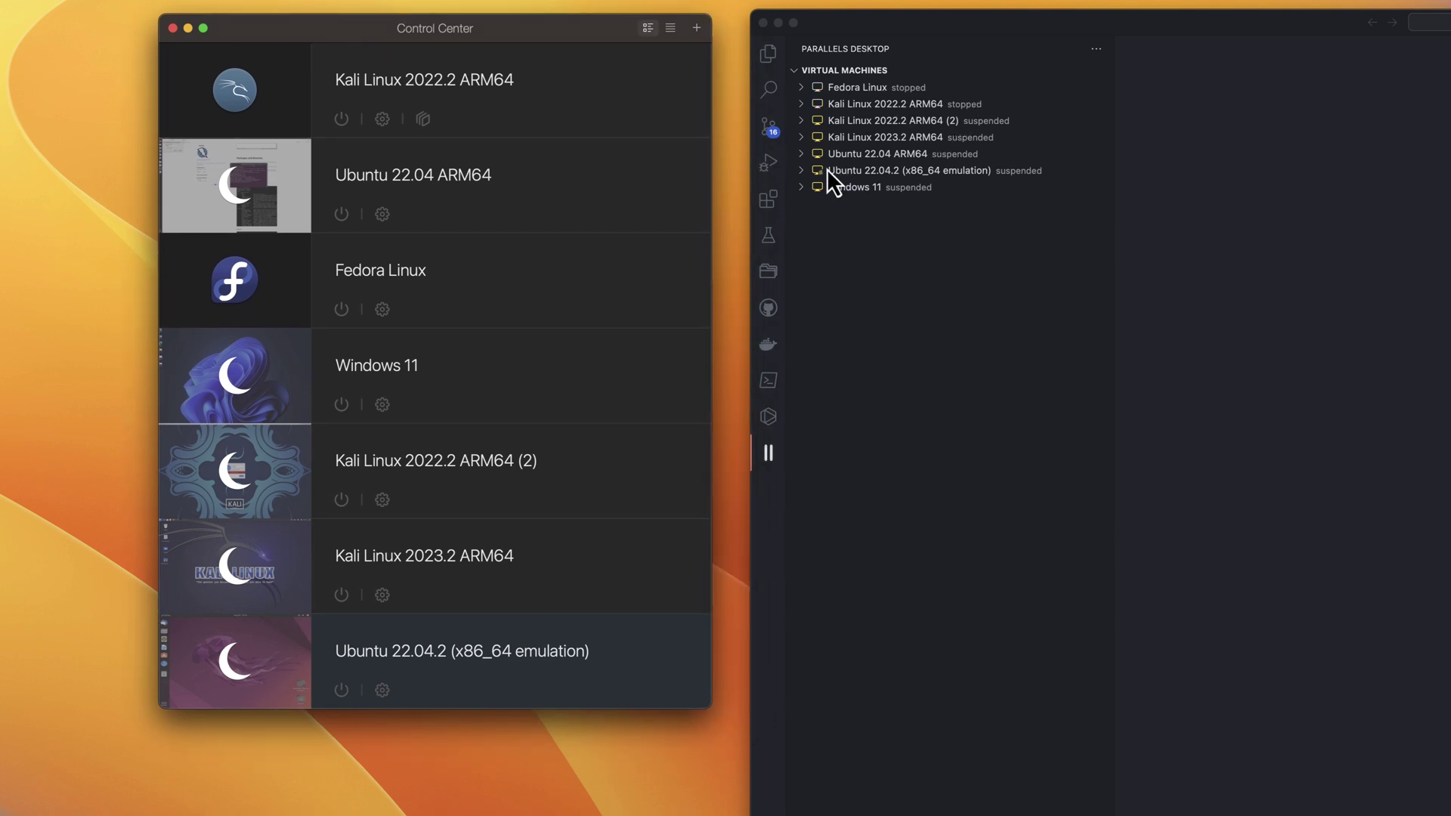
Step: Expand Fedora Linux and both Kali Linux 2022.2 ARM64 VMs, including nested SmartGuard snapshots
click(908, 87)
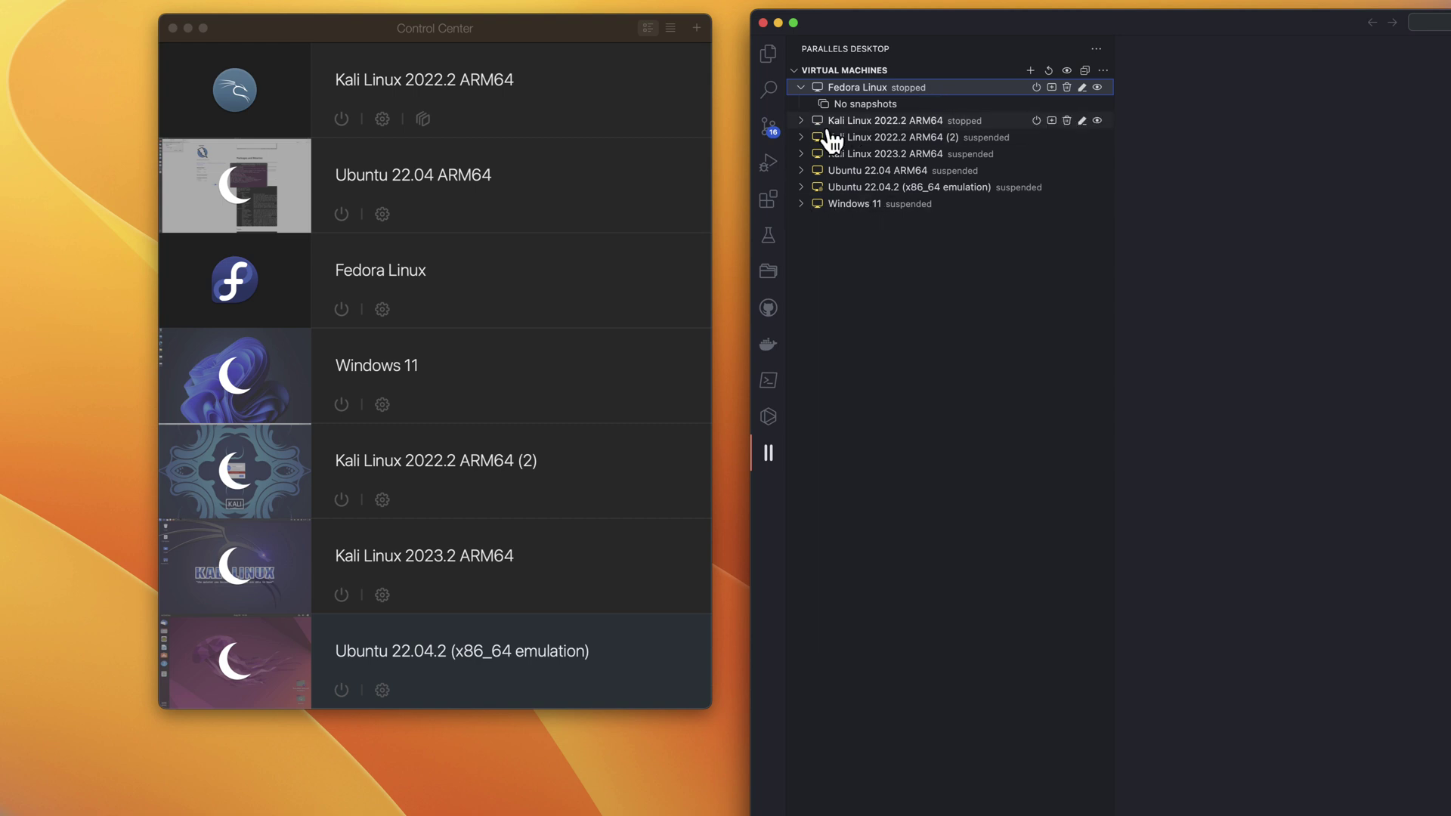
click(806, 139)
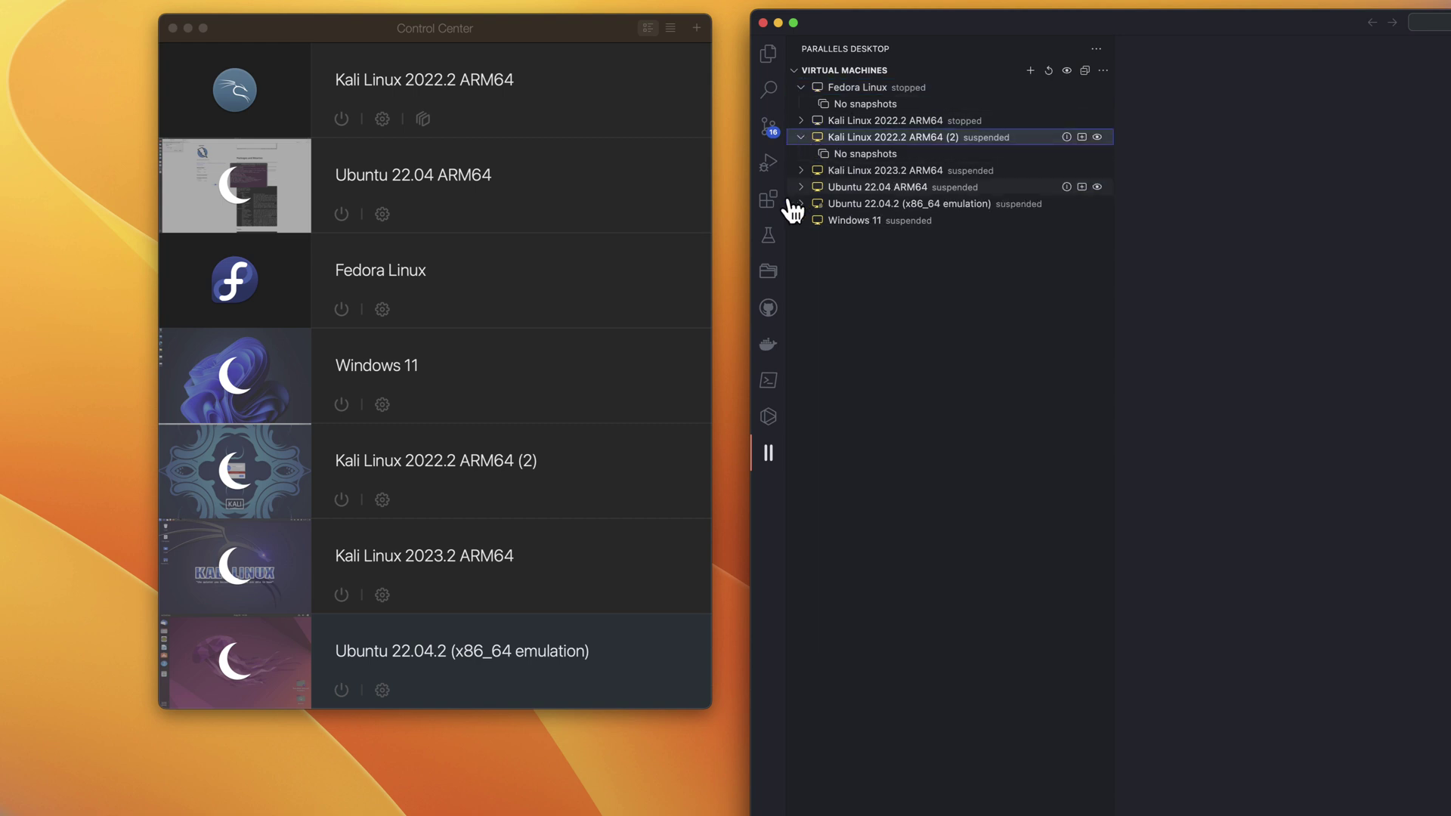
click(804, 122)
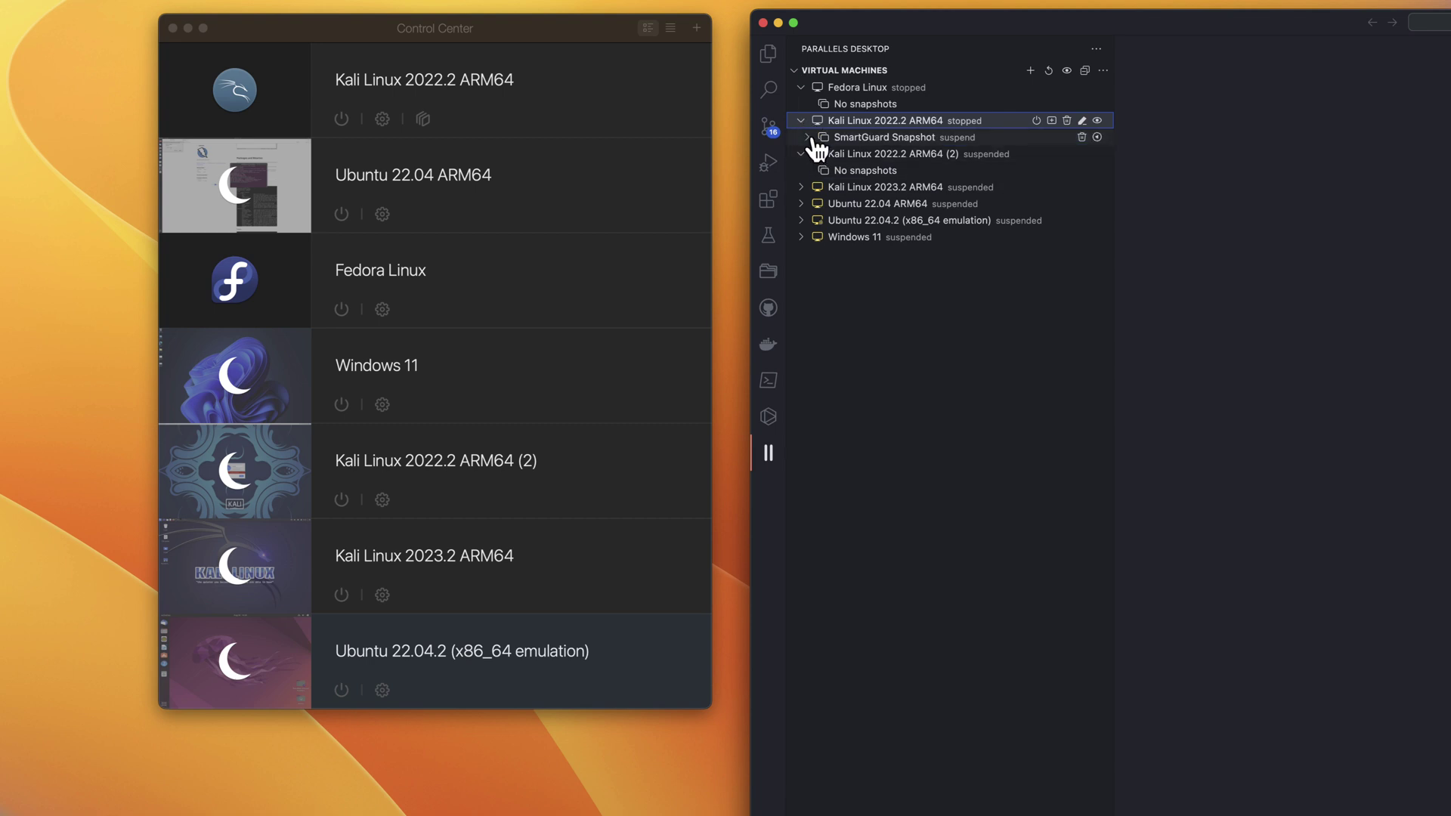
click(809, 138)
click(818, 155)
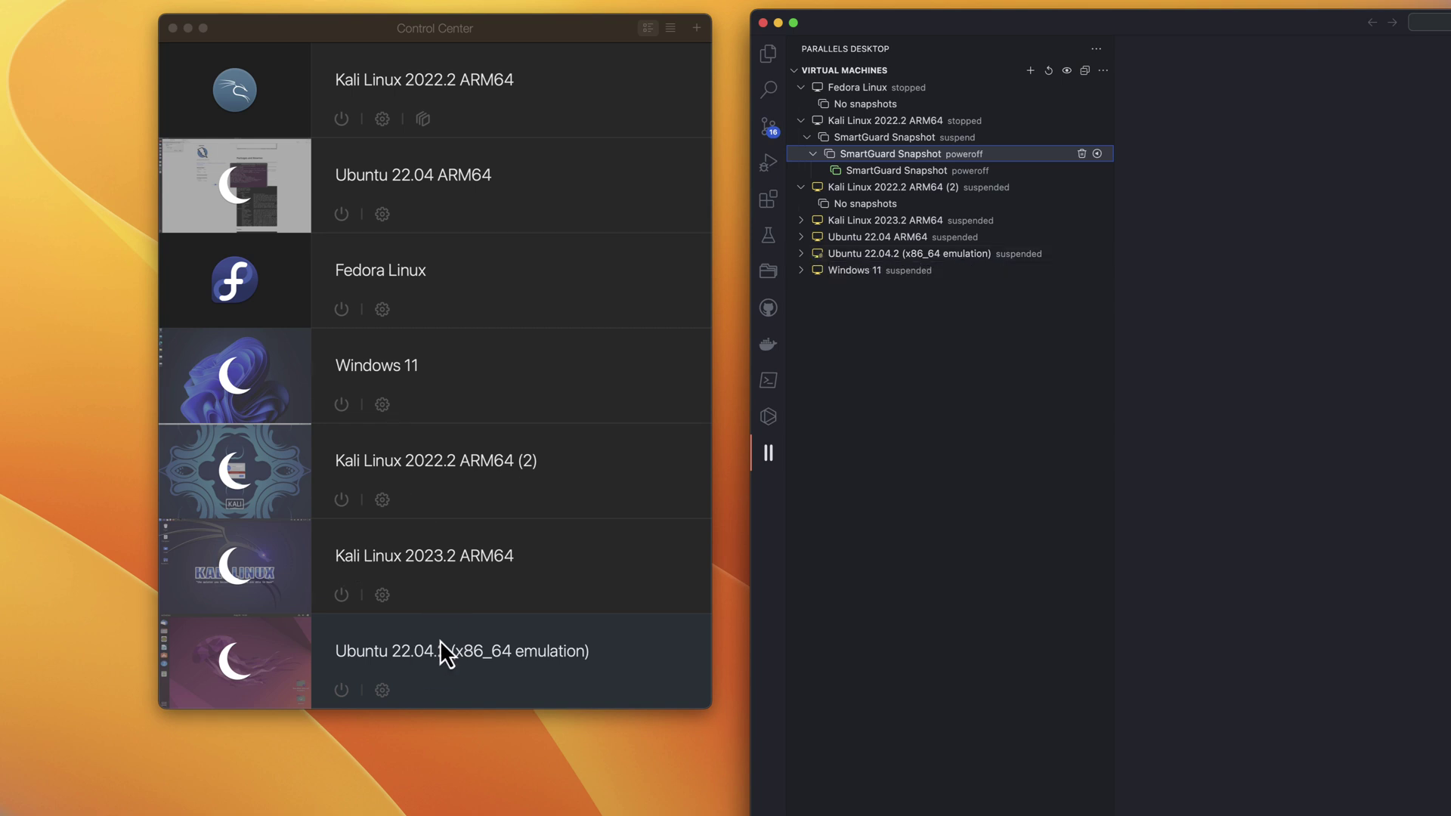
Step: Expand Ubuntu 22.04.2, collapse the Kali and Ubuntu entries, then expand Windows 11
click(800, 254)
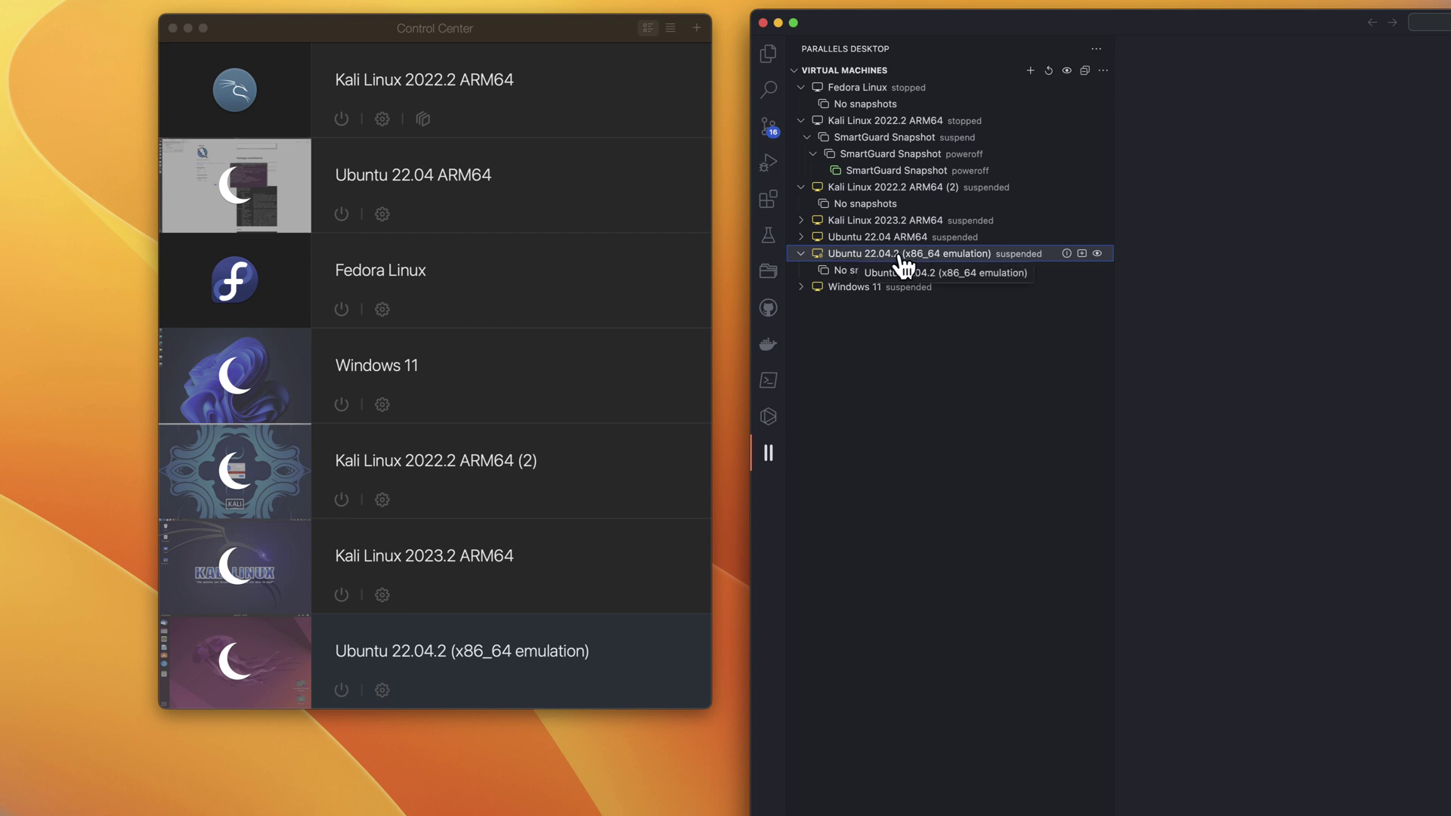
click(803, 121)
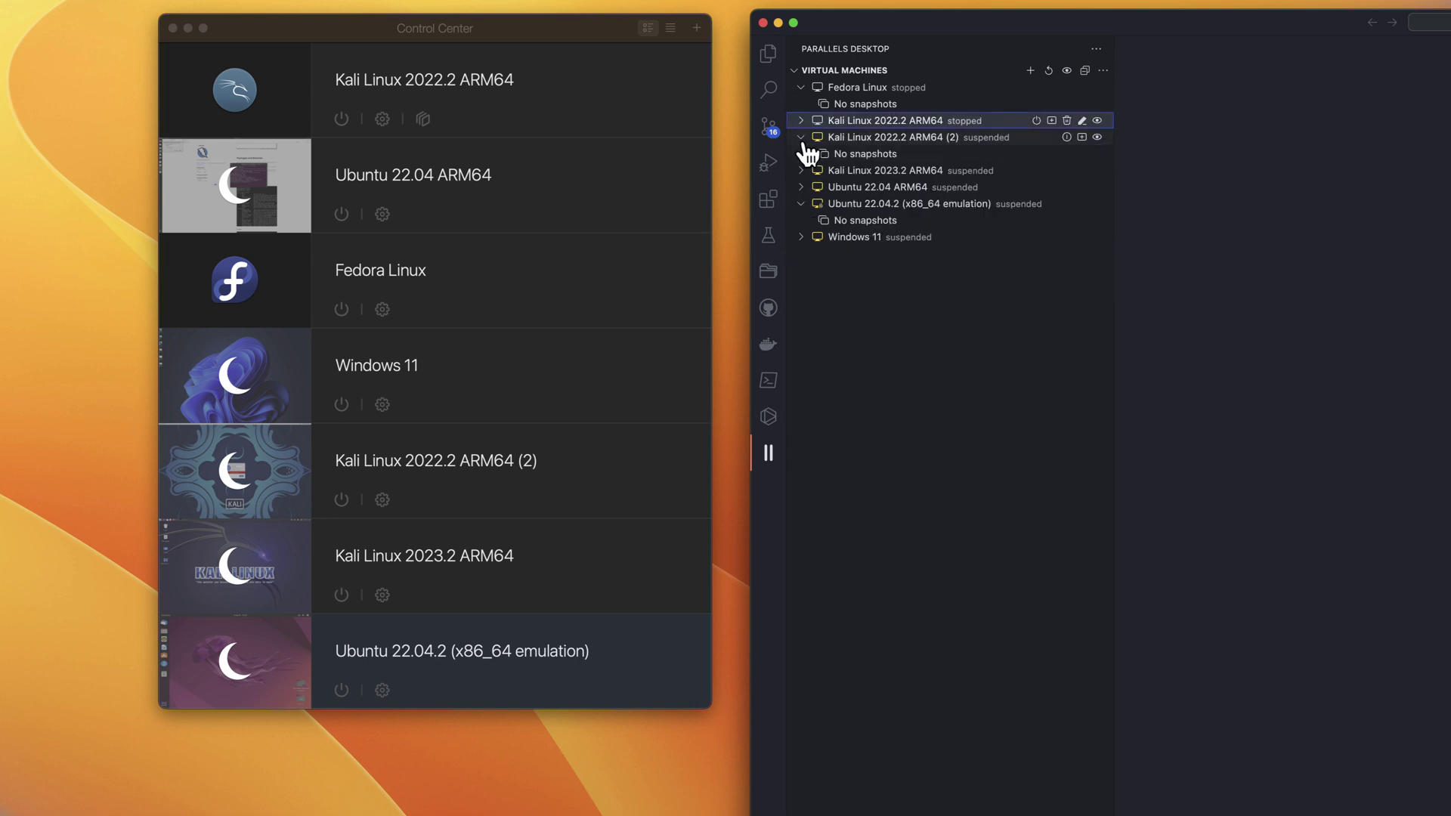
click(802, 139)
click(801, 188)
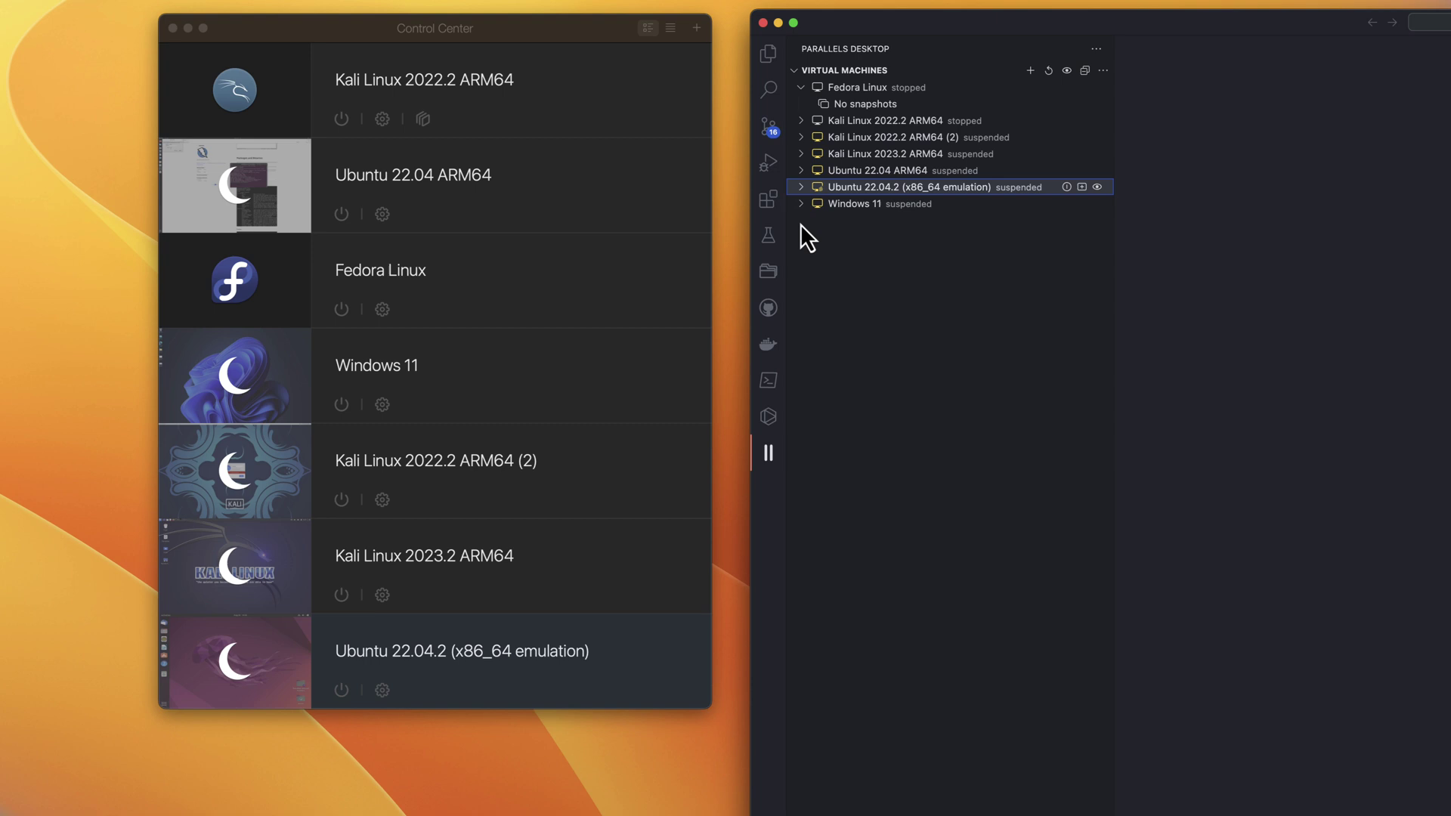
click(839, 205)
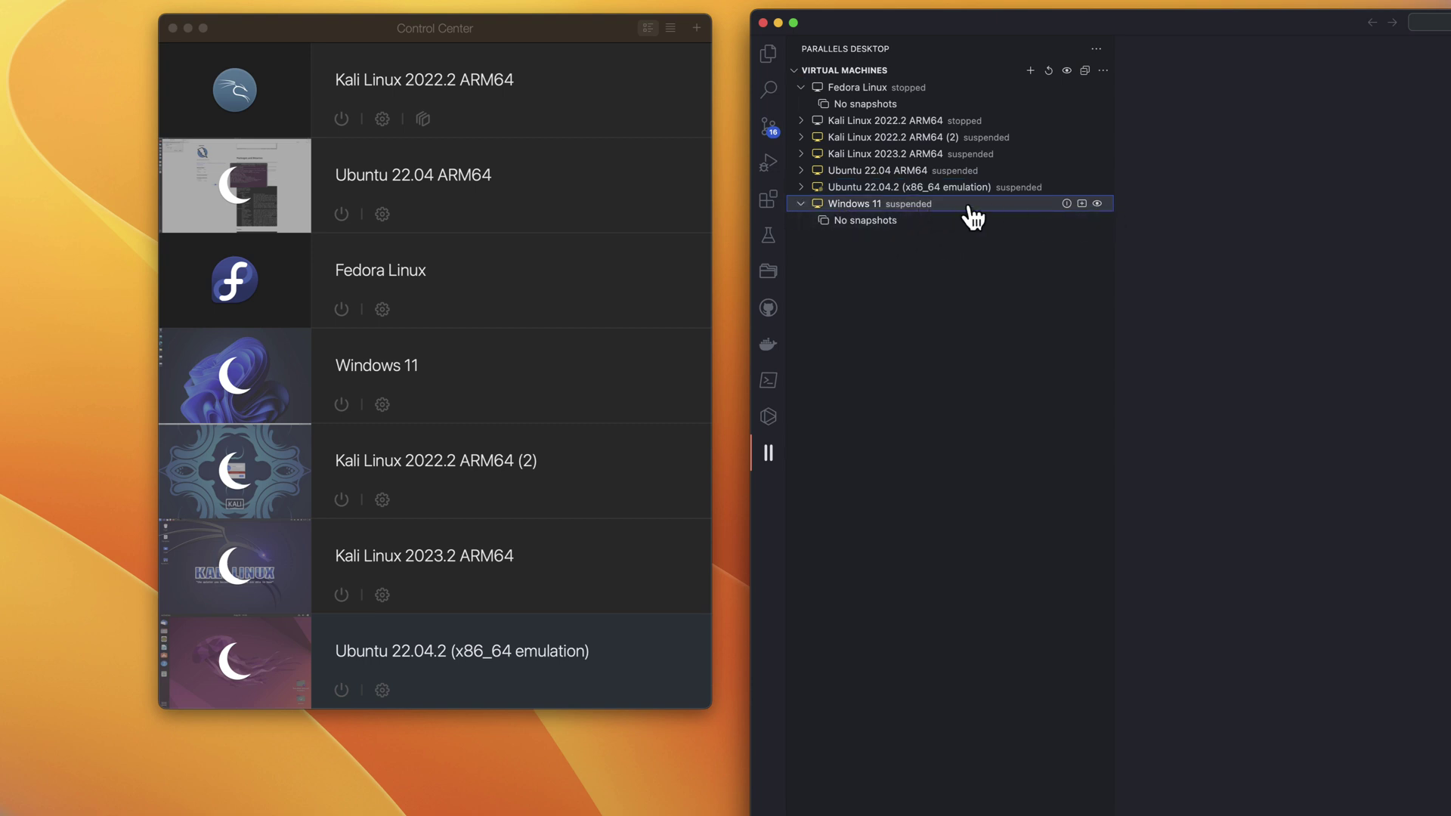
Step: Resume the Windows 11 VM and refresh its desktop
click(1067, 204)
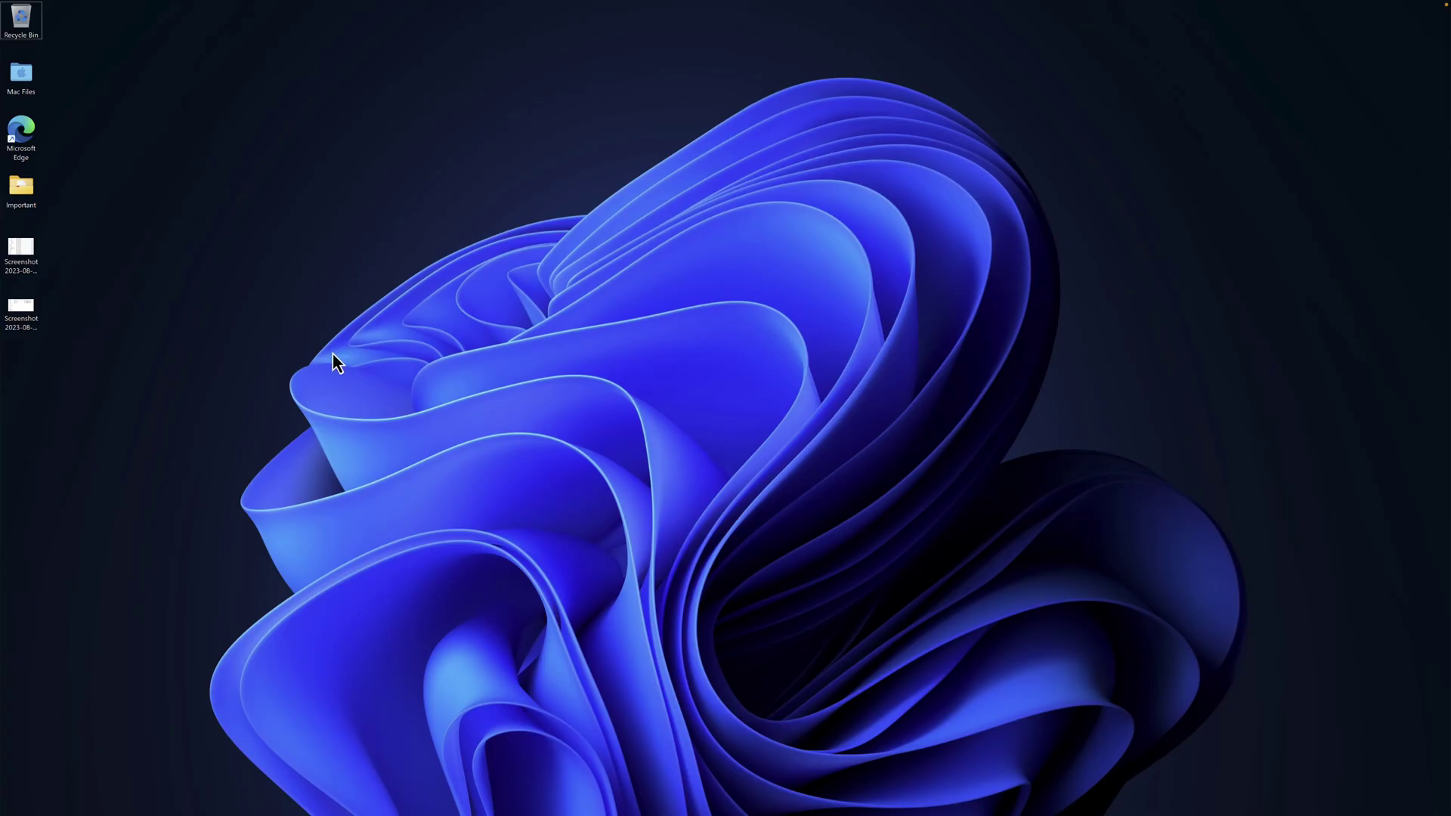
right_click(723, 177)
click(748, 223)
Step: Close the Windows 11 VM window and show Ubuntu 22.04.2 details in the sidebar instead
click(10, 24)
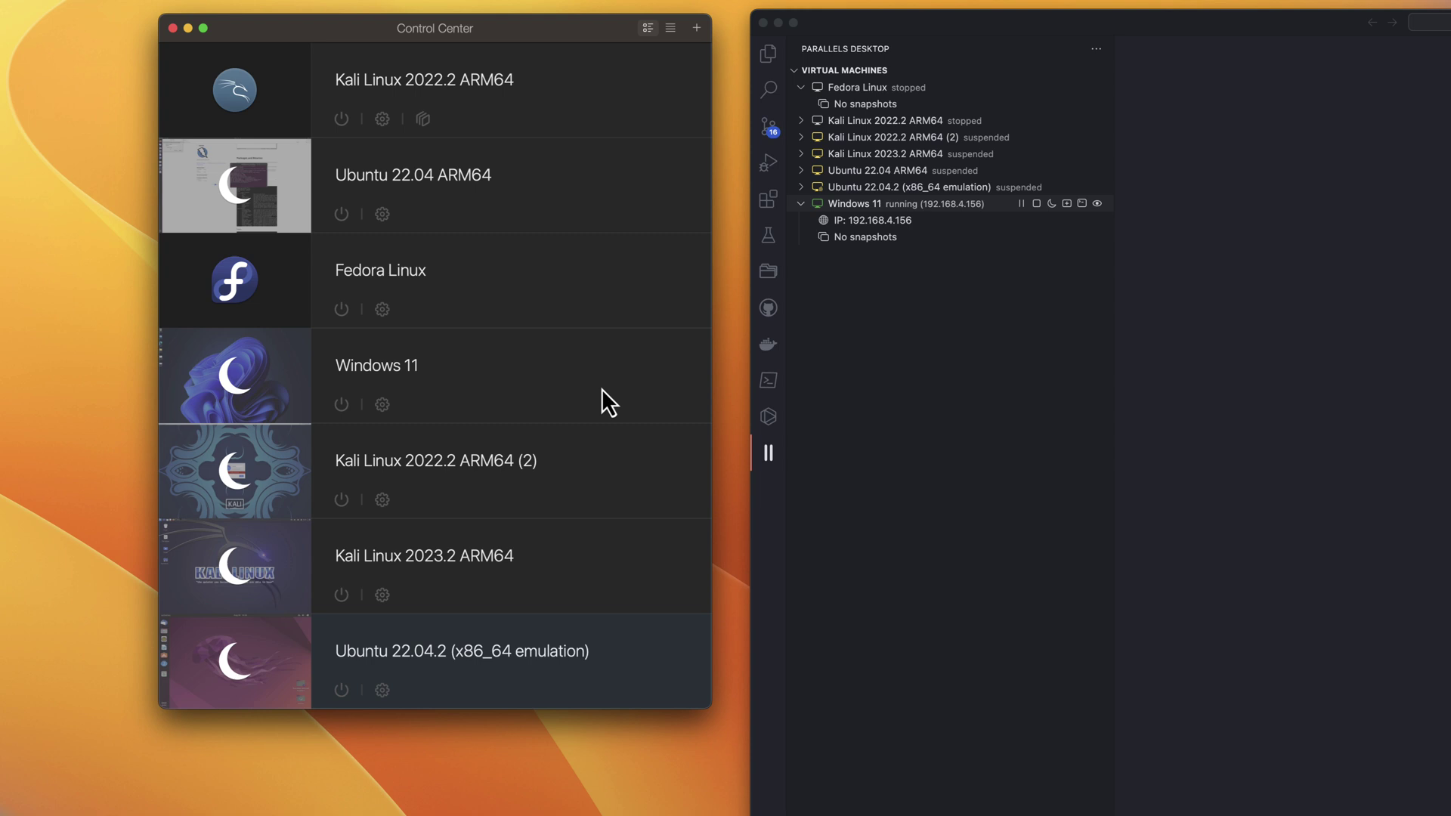
click(801, 203)
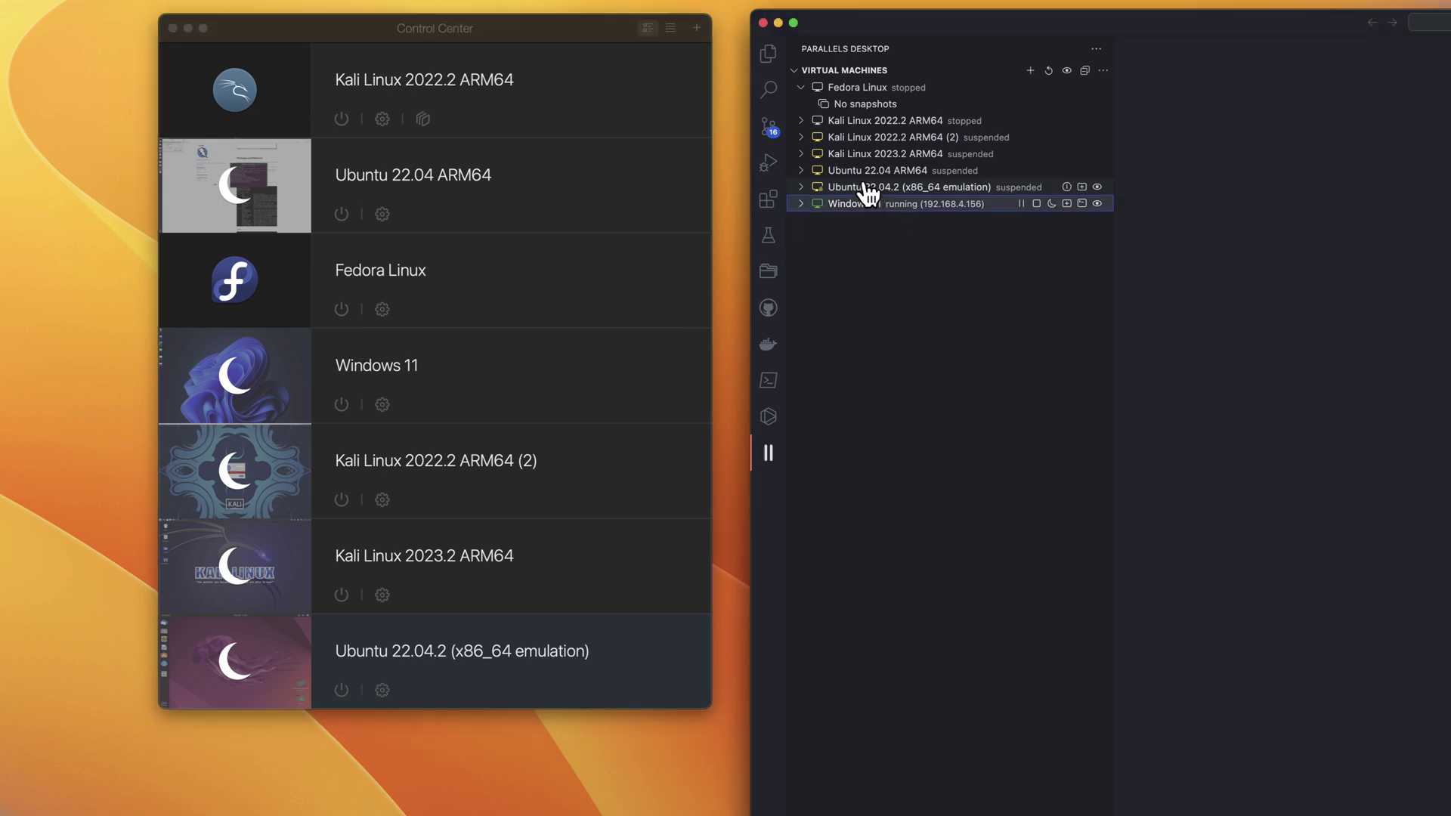
click(886, 187)
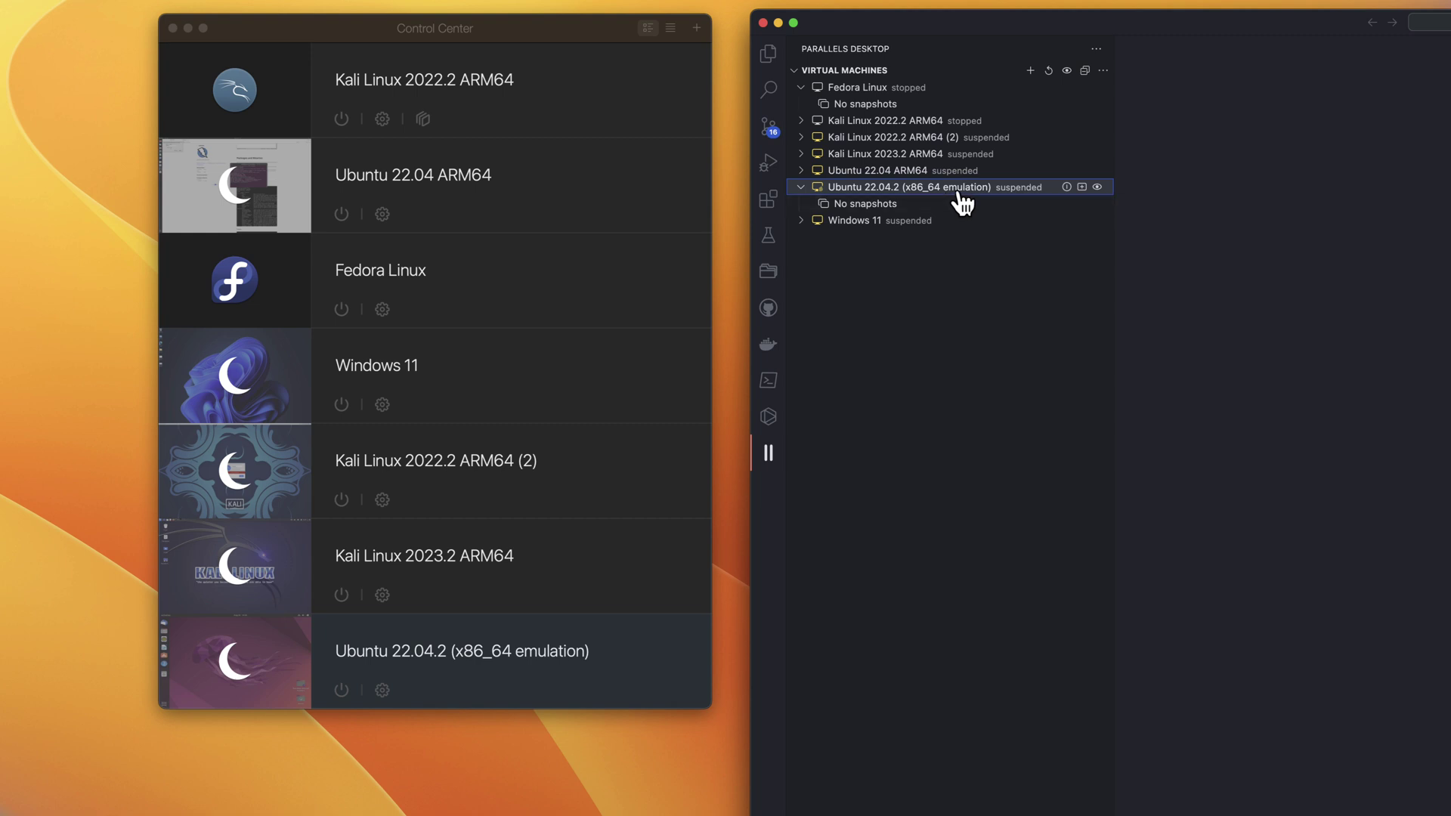
Step: Resume Ubuntu 22.04.2 (x86_64 emulation), move its window left, and bring the VM list forward
click(1066, 187)
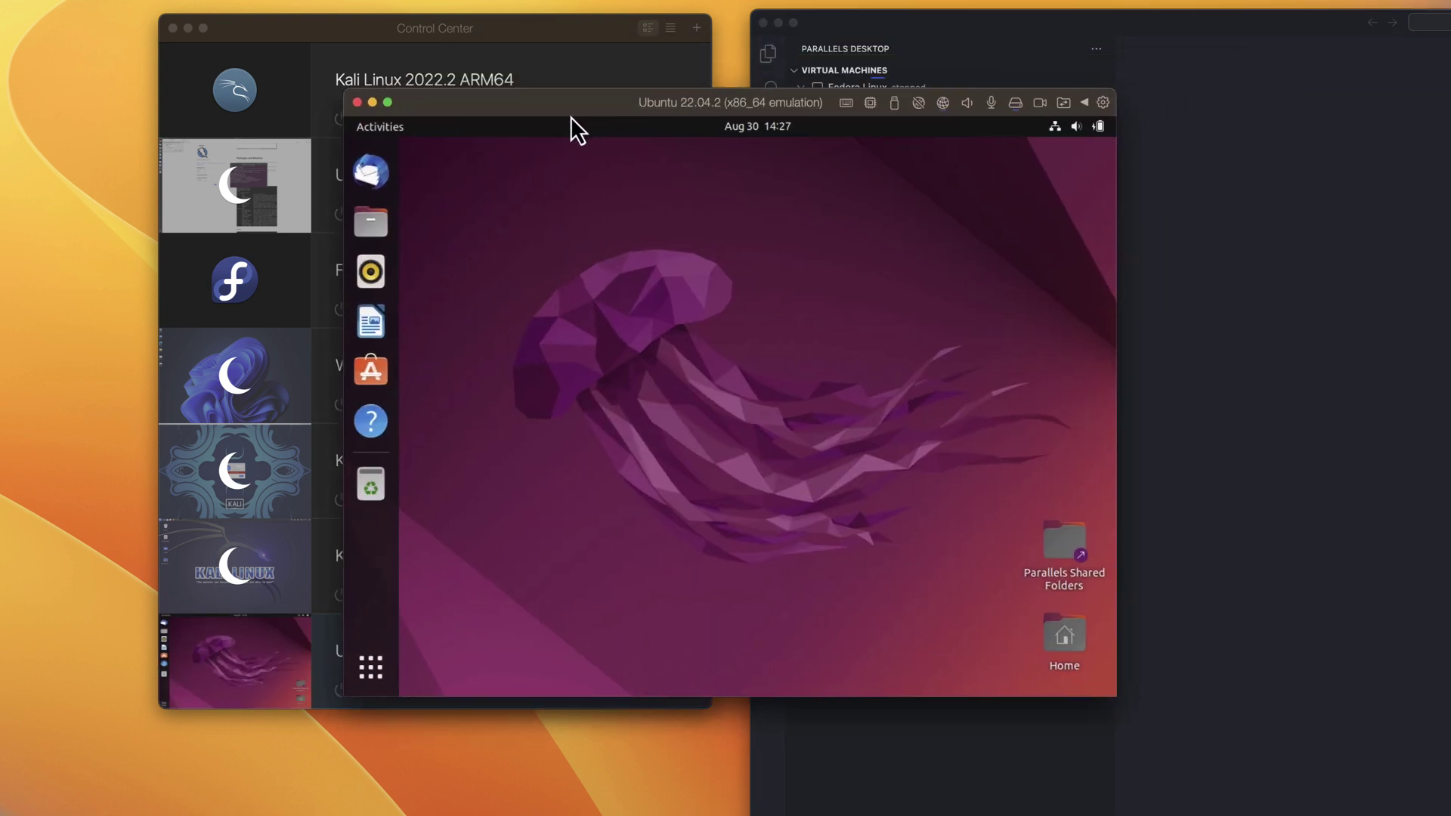
drag(570, 116, 418, 130)
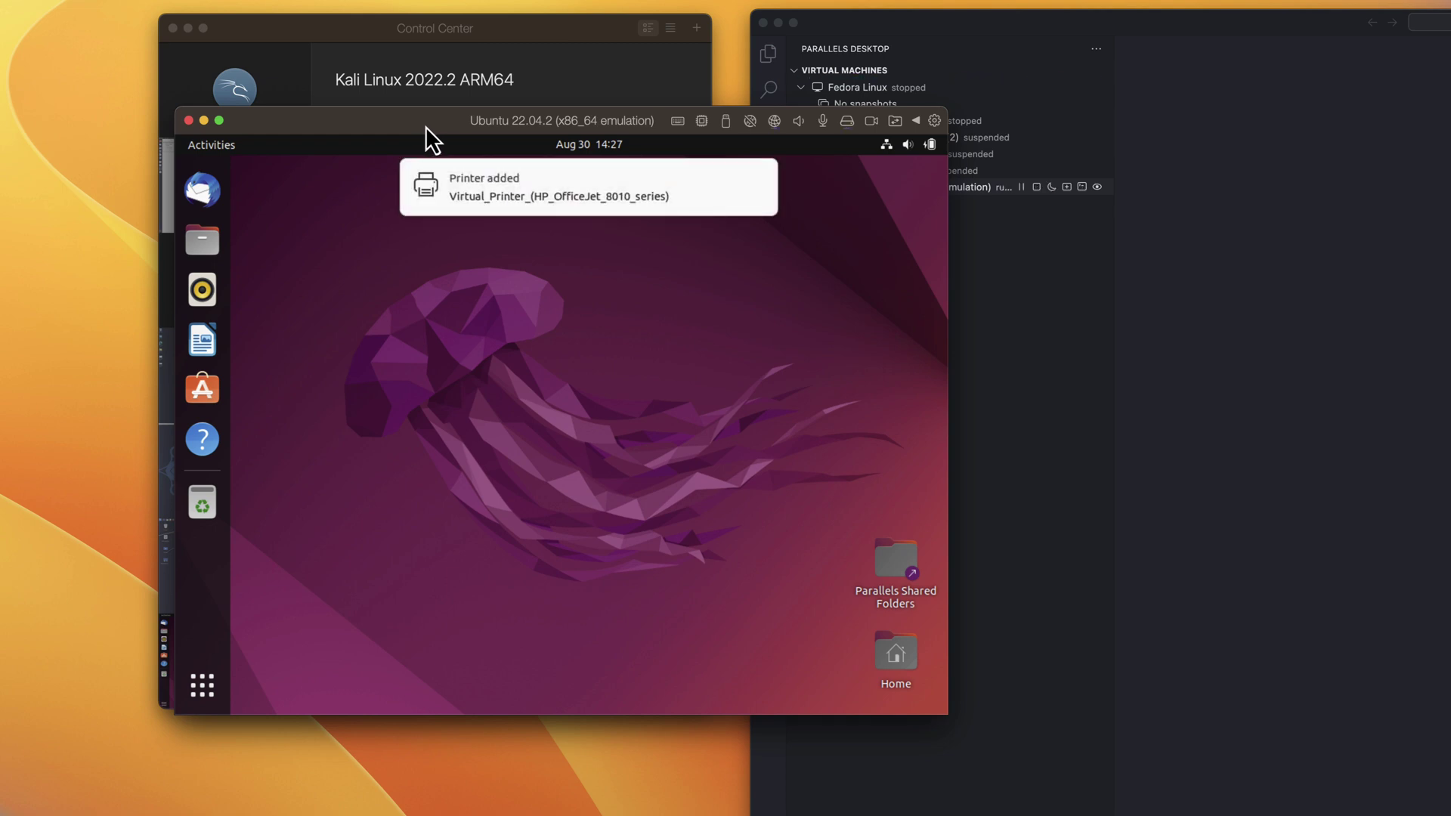
click(975, 39)
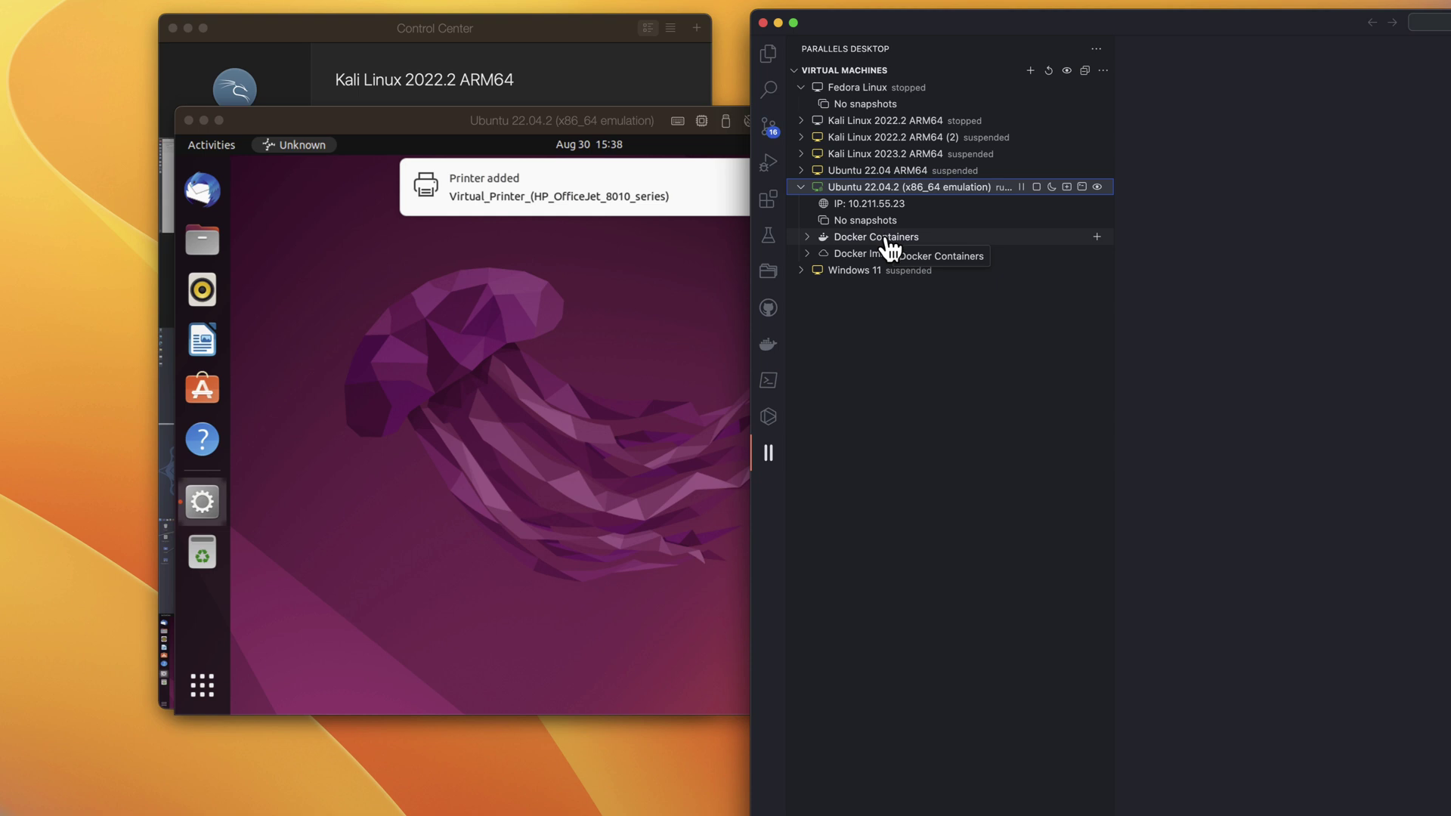
Step: Expand Ubuntu's Docker Containers and Images, select selenium/standalone-firefox, and start suspicious_bouman
click(808, 239)
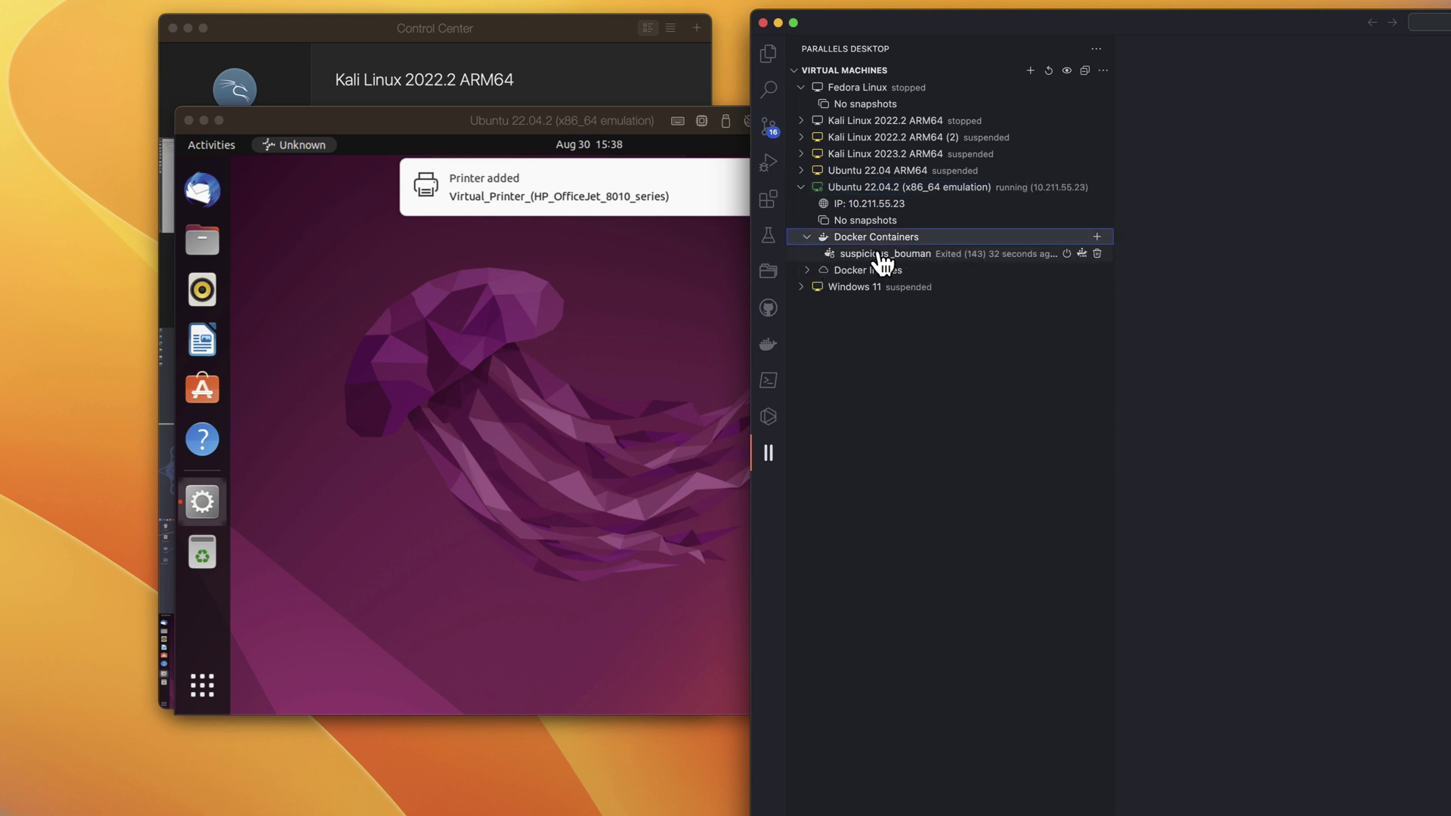
click(808, 271)
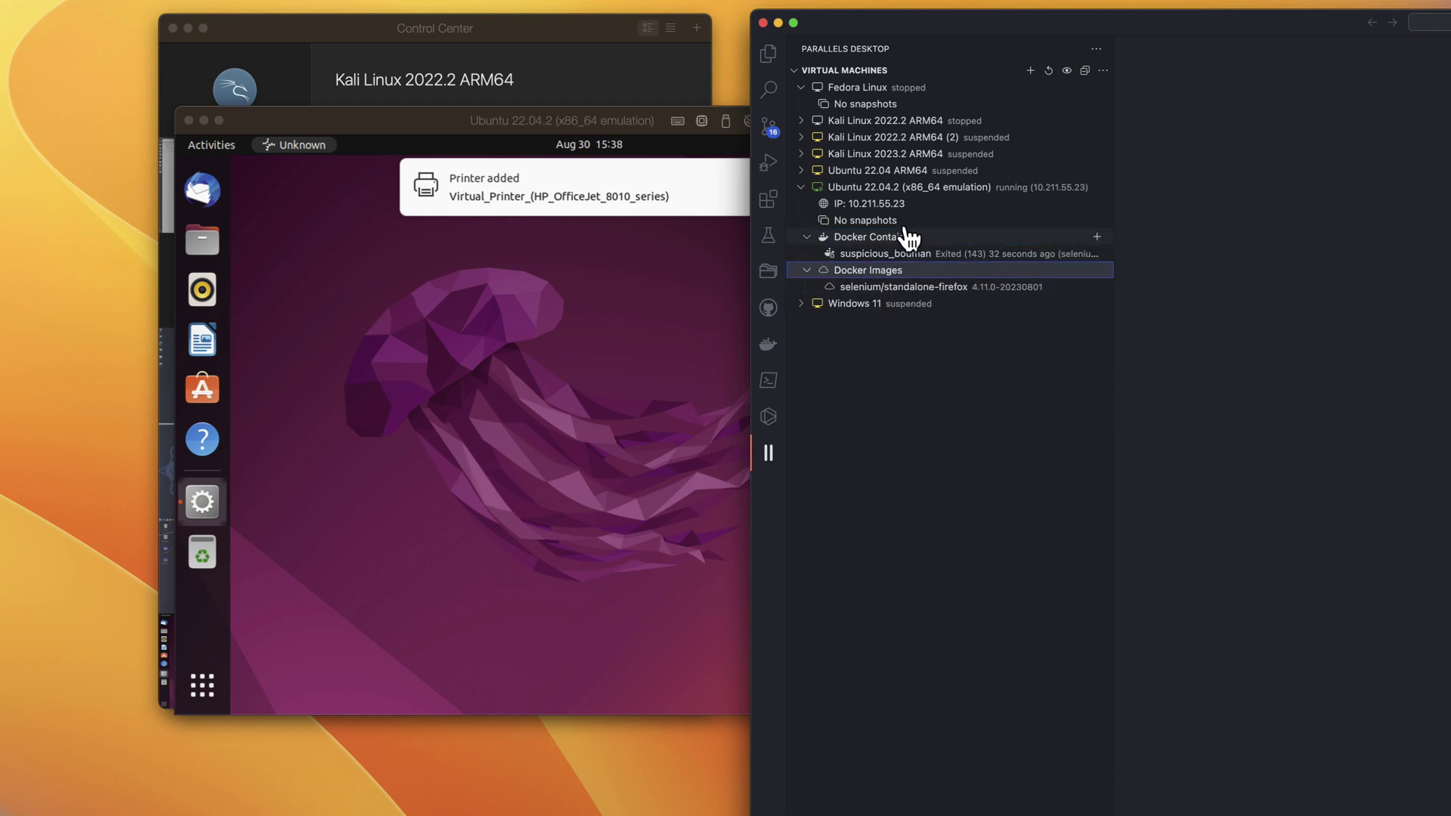
click(956, 288)
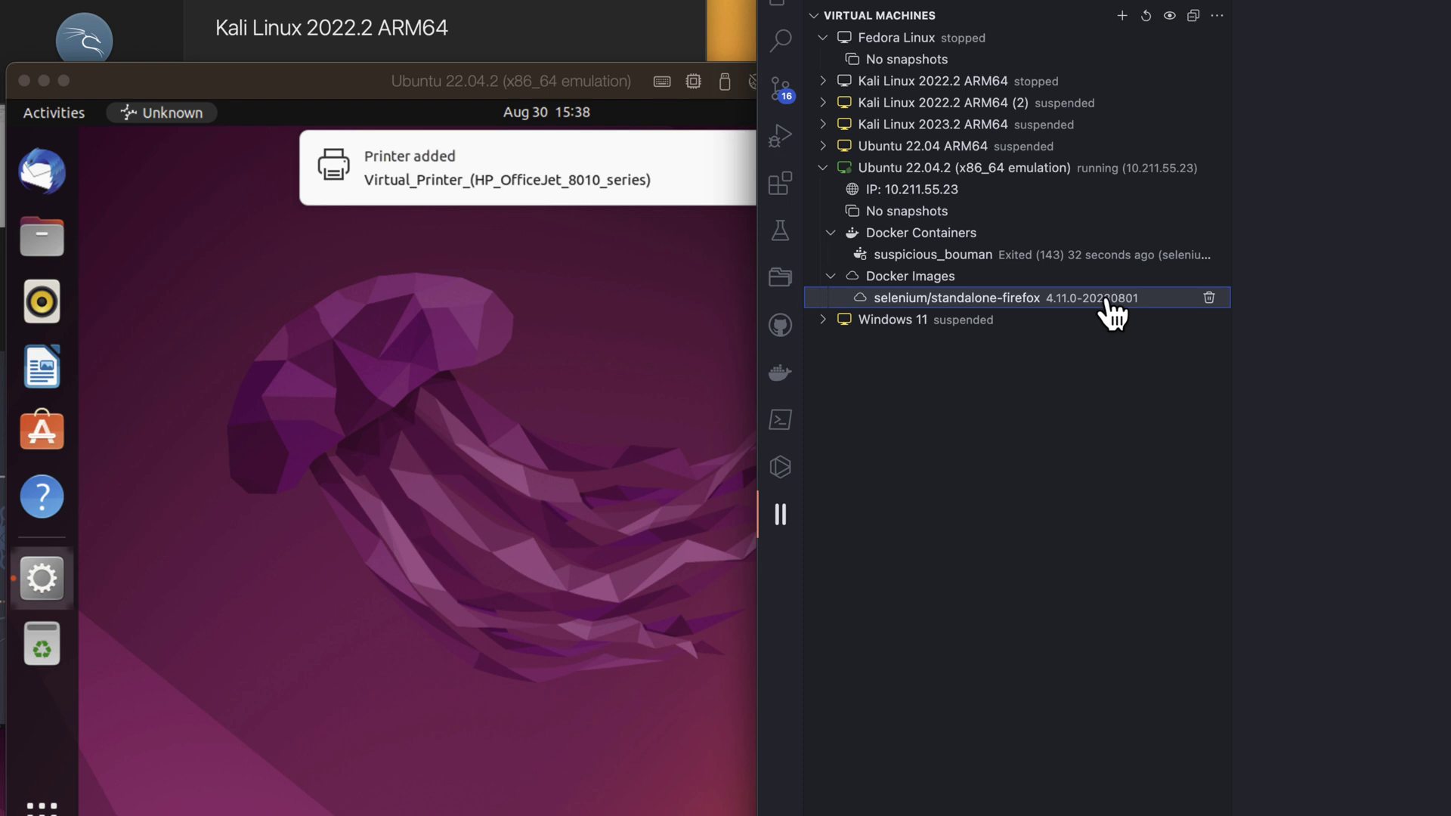
click(1089, 255)
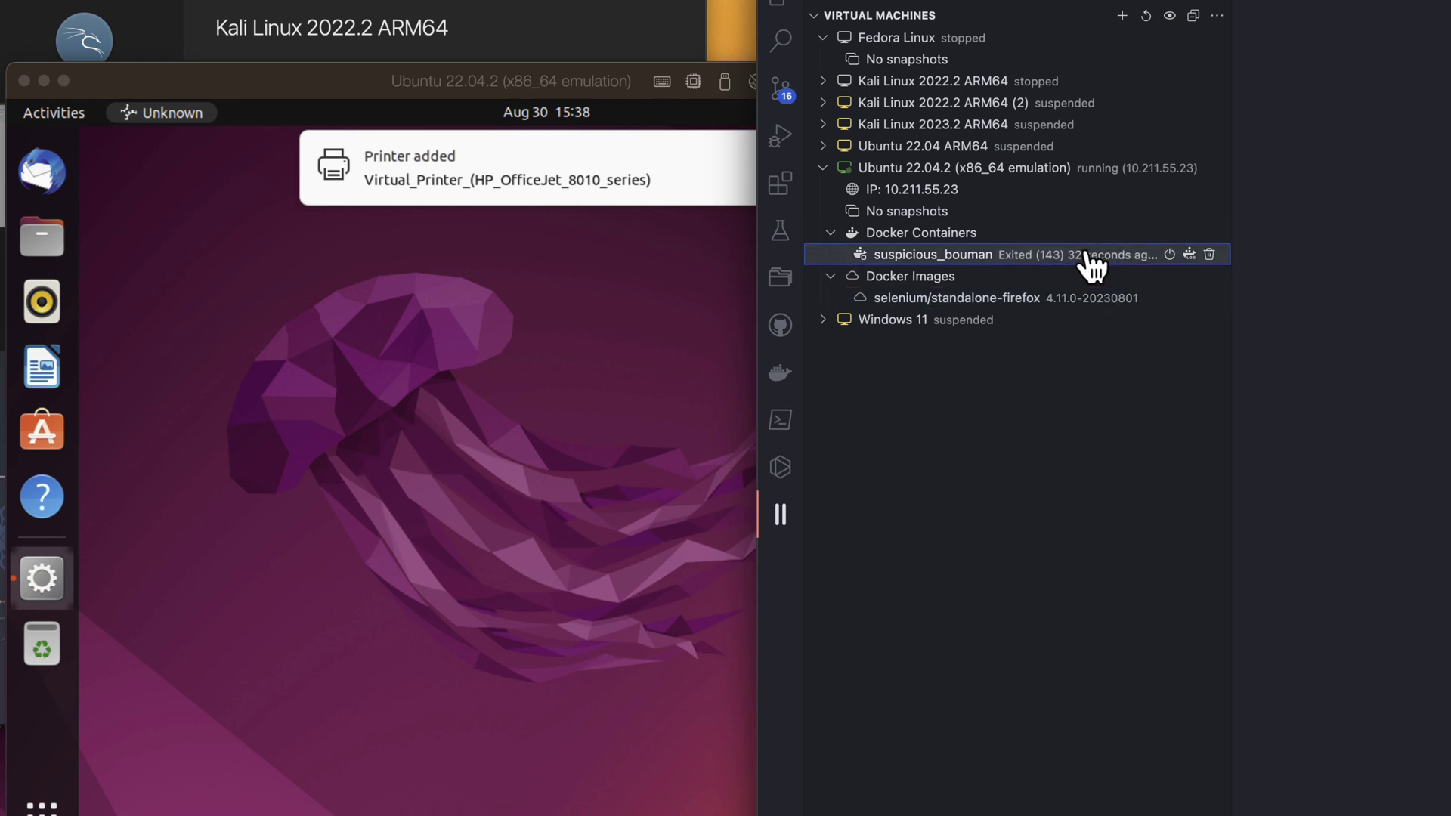
click(1171, 259)
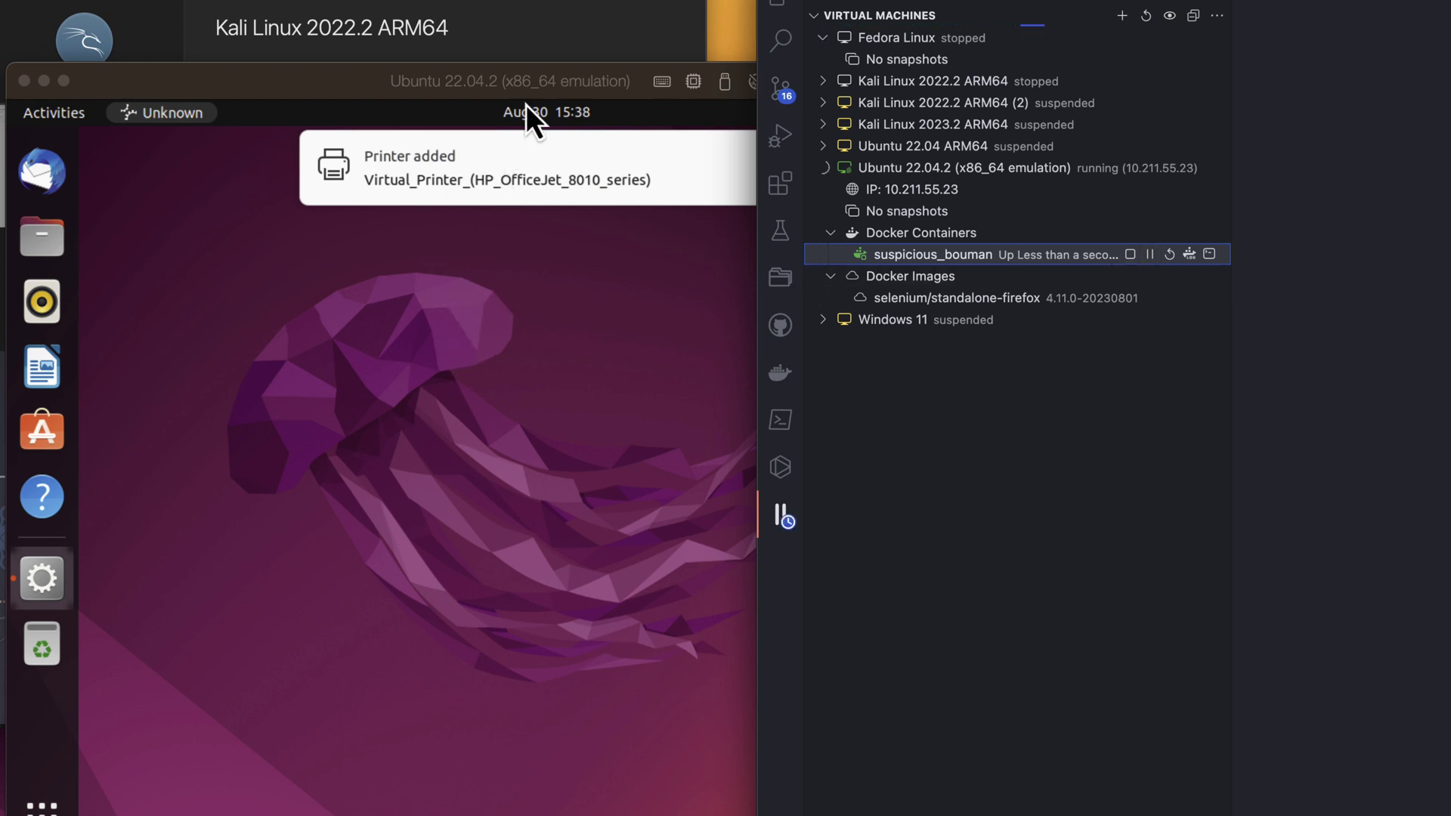
Step: Bring the Ubuntu VM window forward and open a Terminal on its desktop
drag(526, 105, 301, 97)
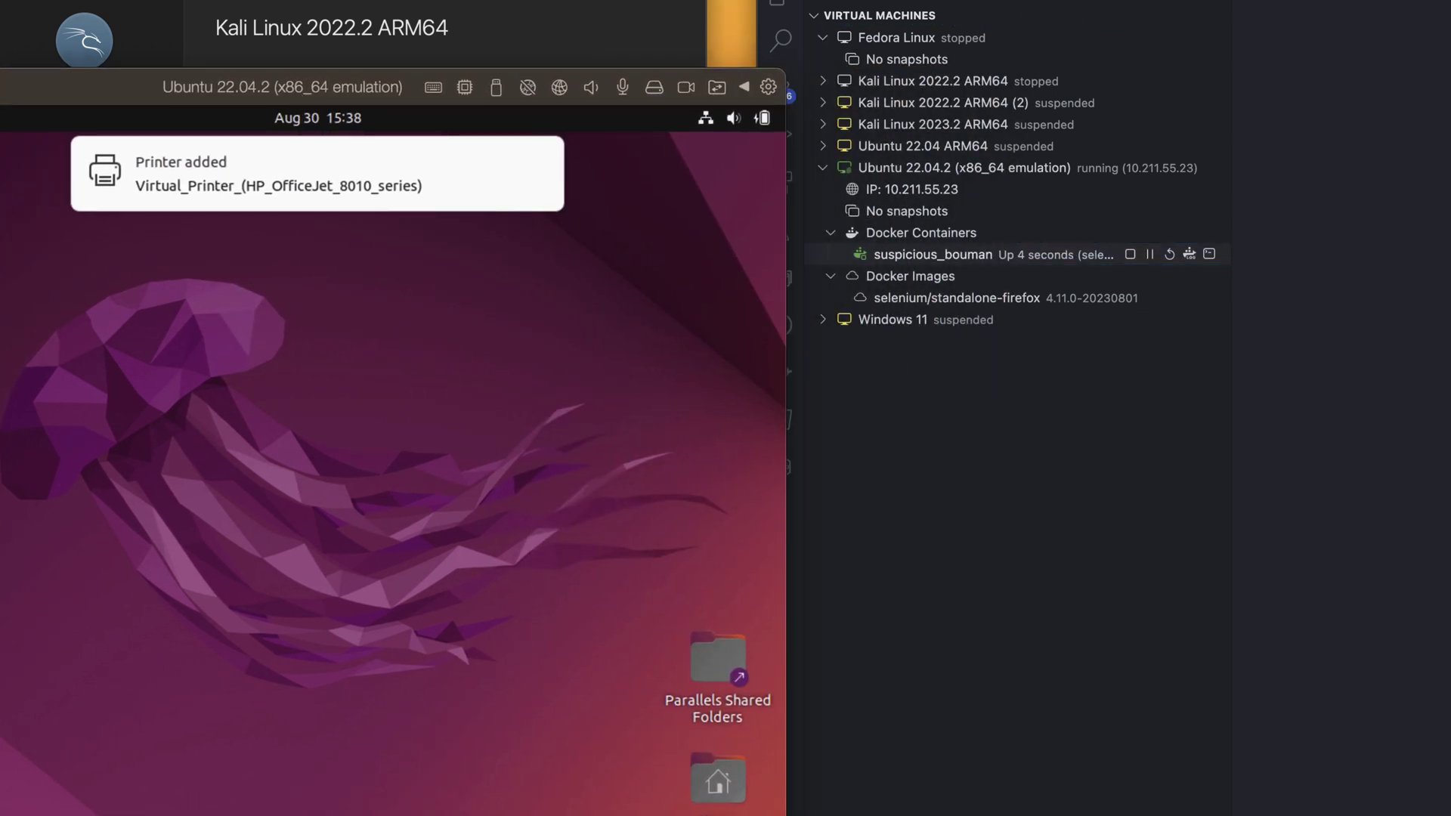
drag(167, 86, 272, 88)
right_click(183, 375)
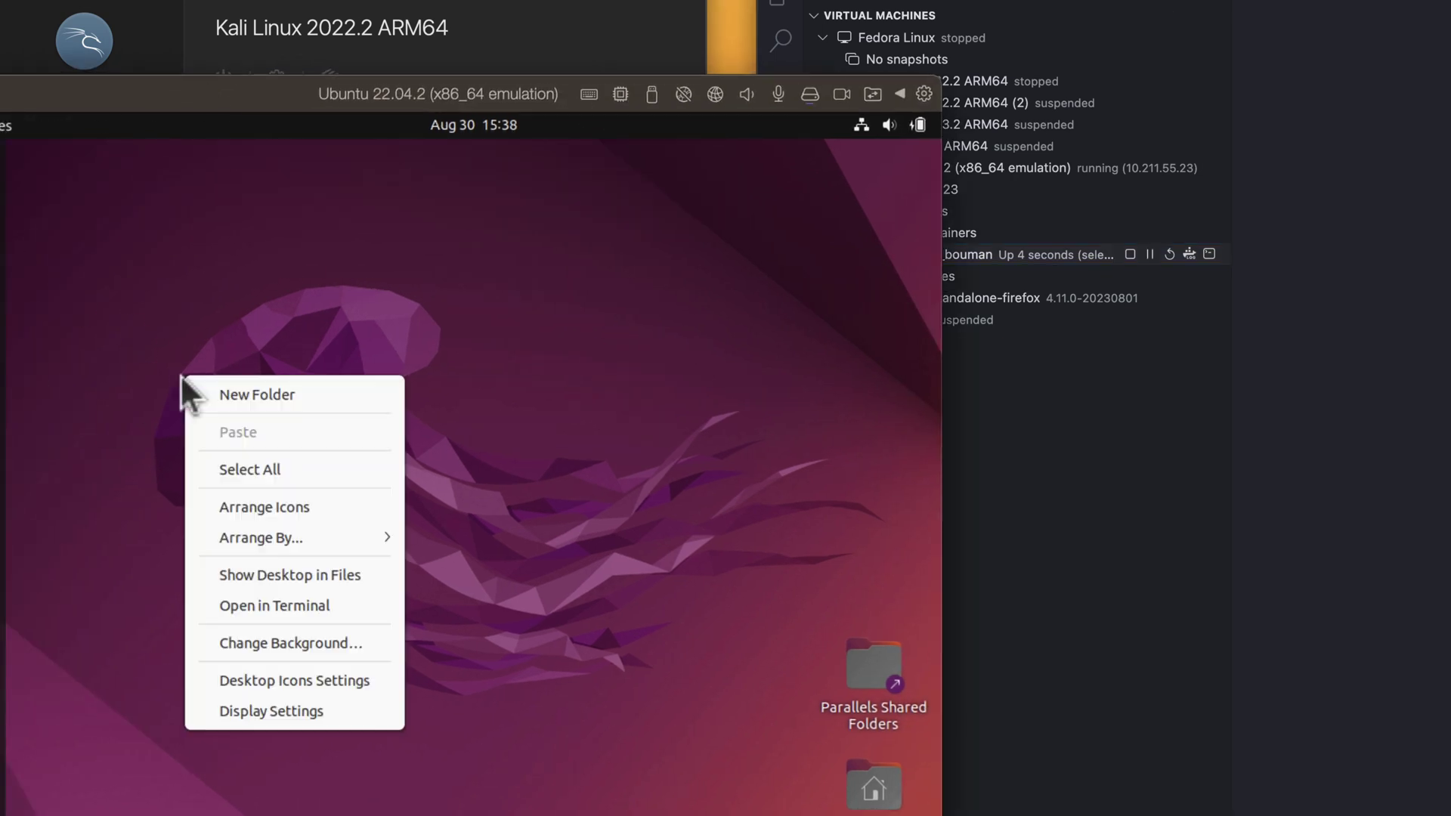
click(368, 282)
key(ctrl+alt+t)
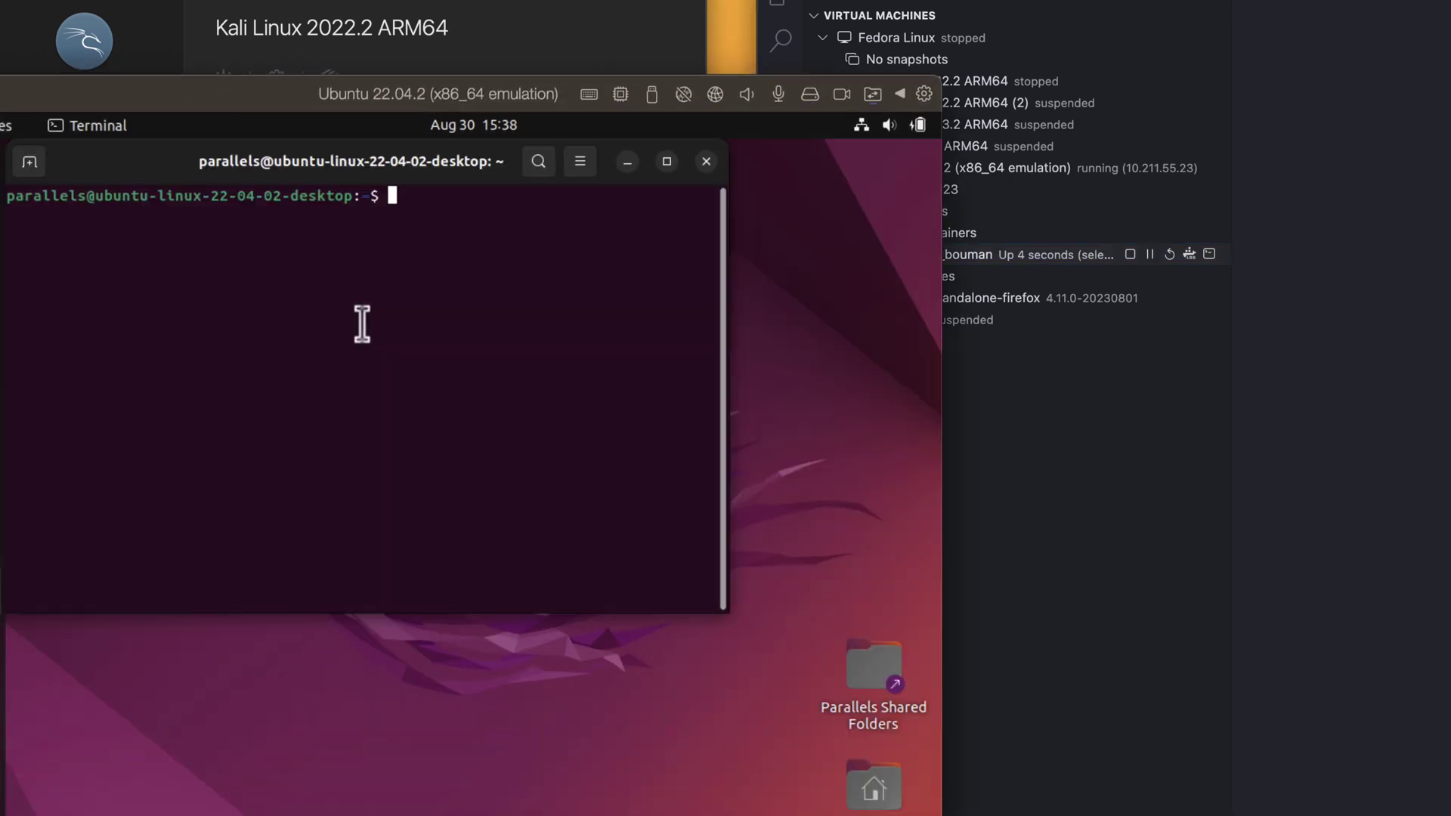
Step: Run 'sudo docker ps -a' and highlight the suspicious_bouman container line
text(sudo docker ps )
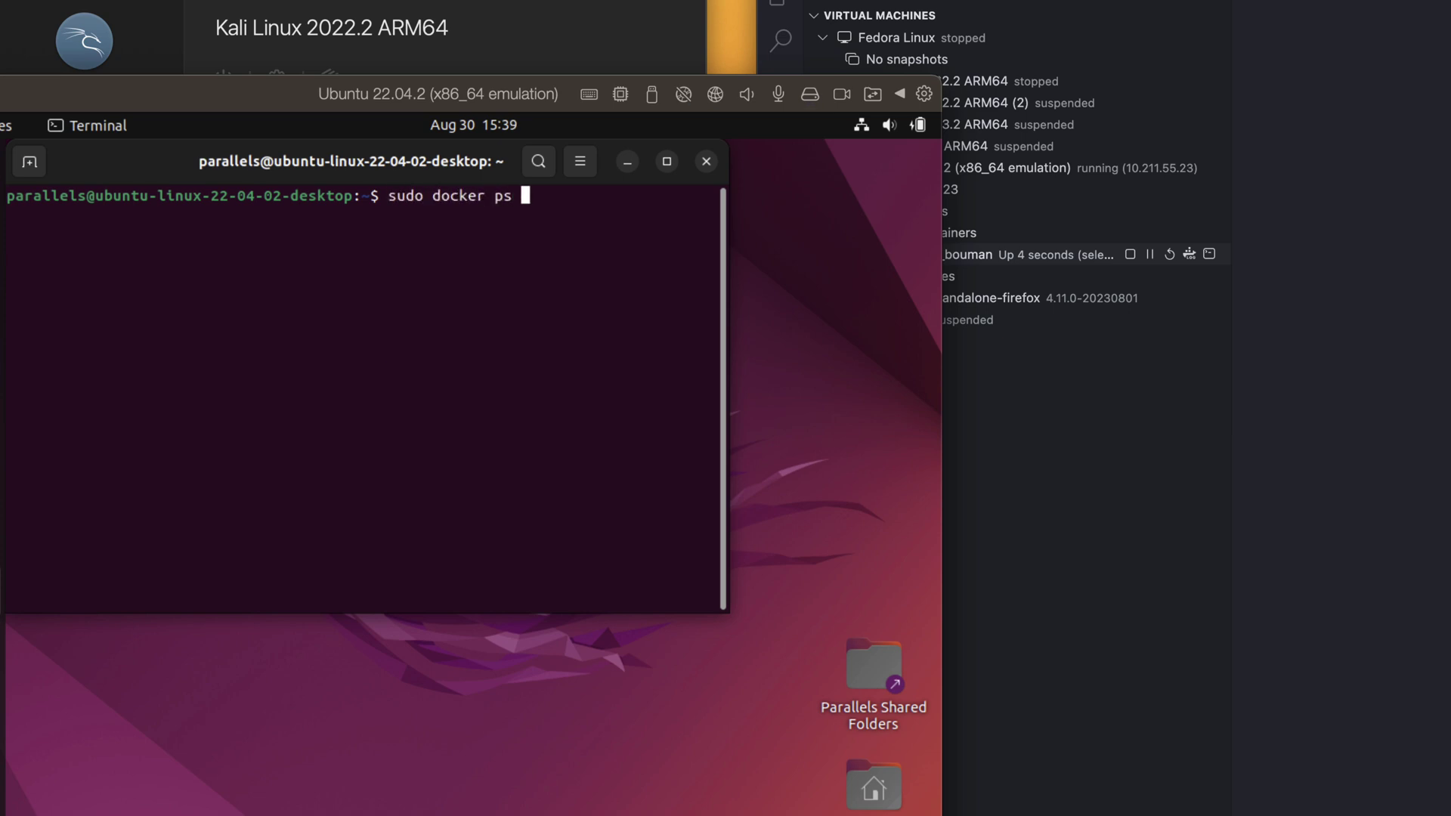
text(-a)
key(Return)
drag(104, 284, 687, 325)
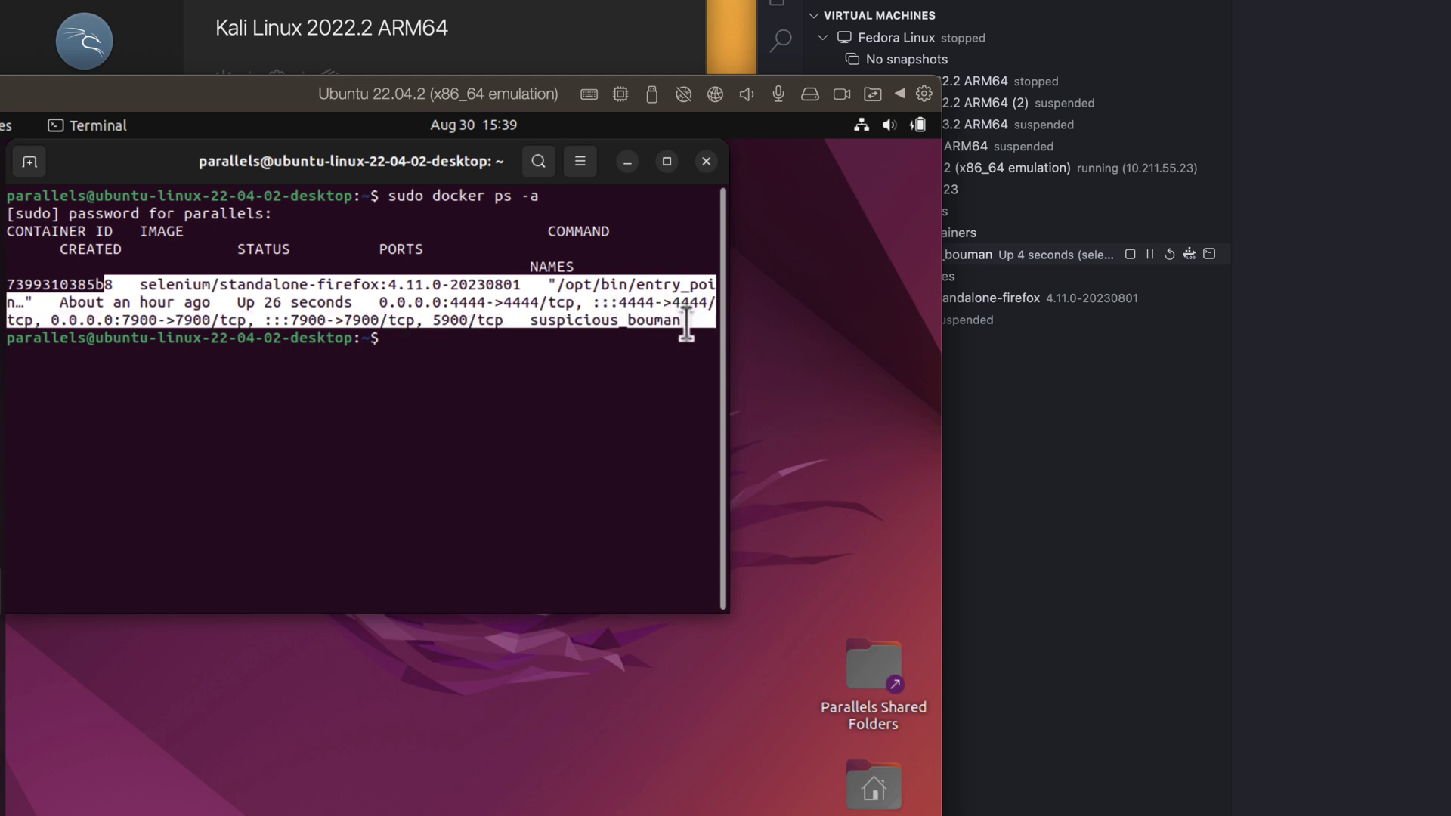
click(525, 361)
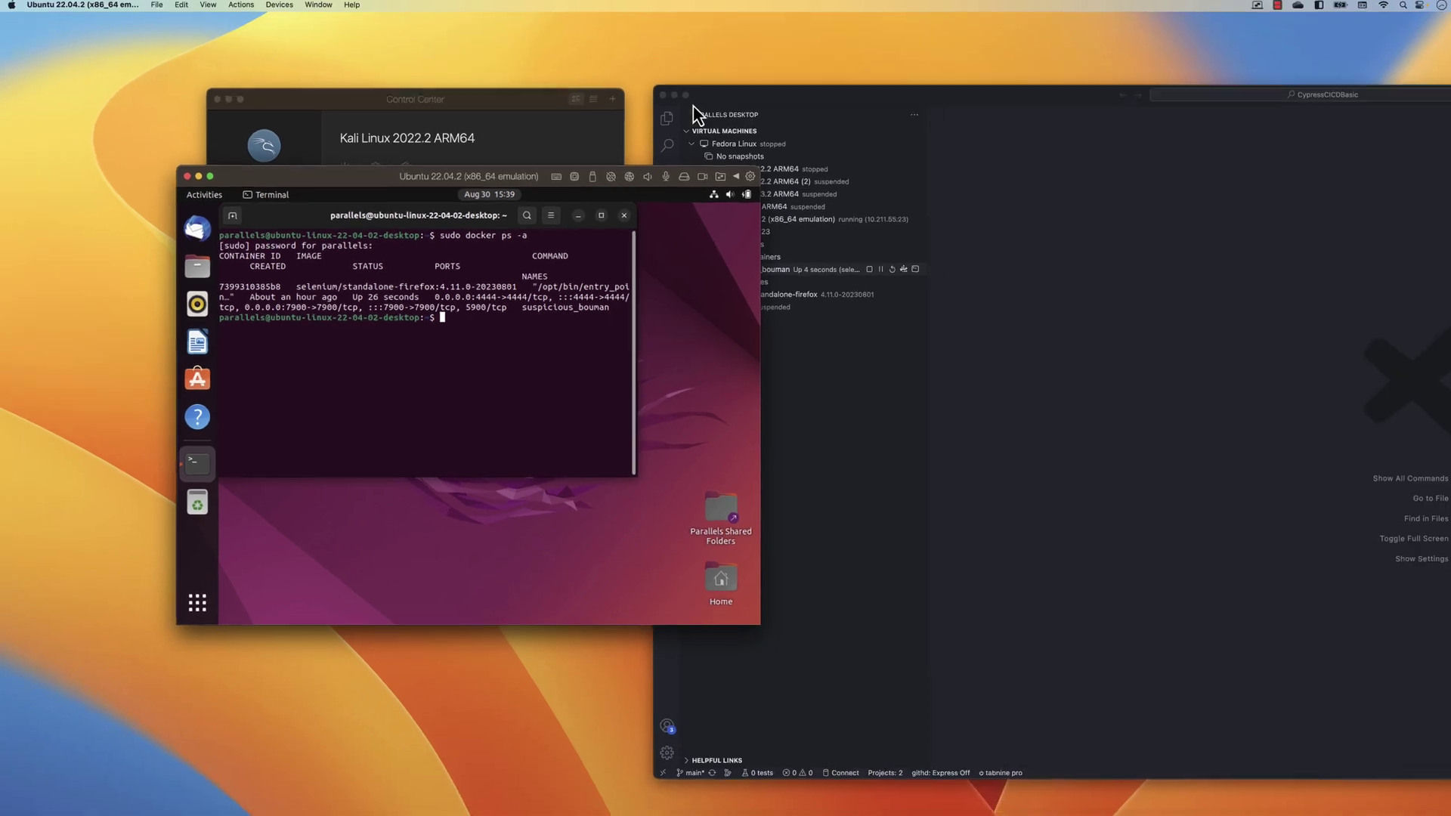
Step: Run a Microsoft SQL Server 2022 container on the Ubuntu VM and move VS Code left
click(733, 100)
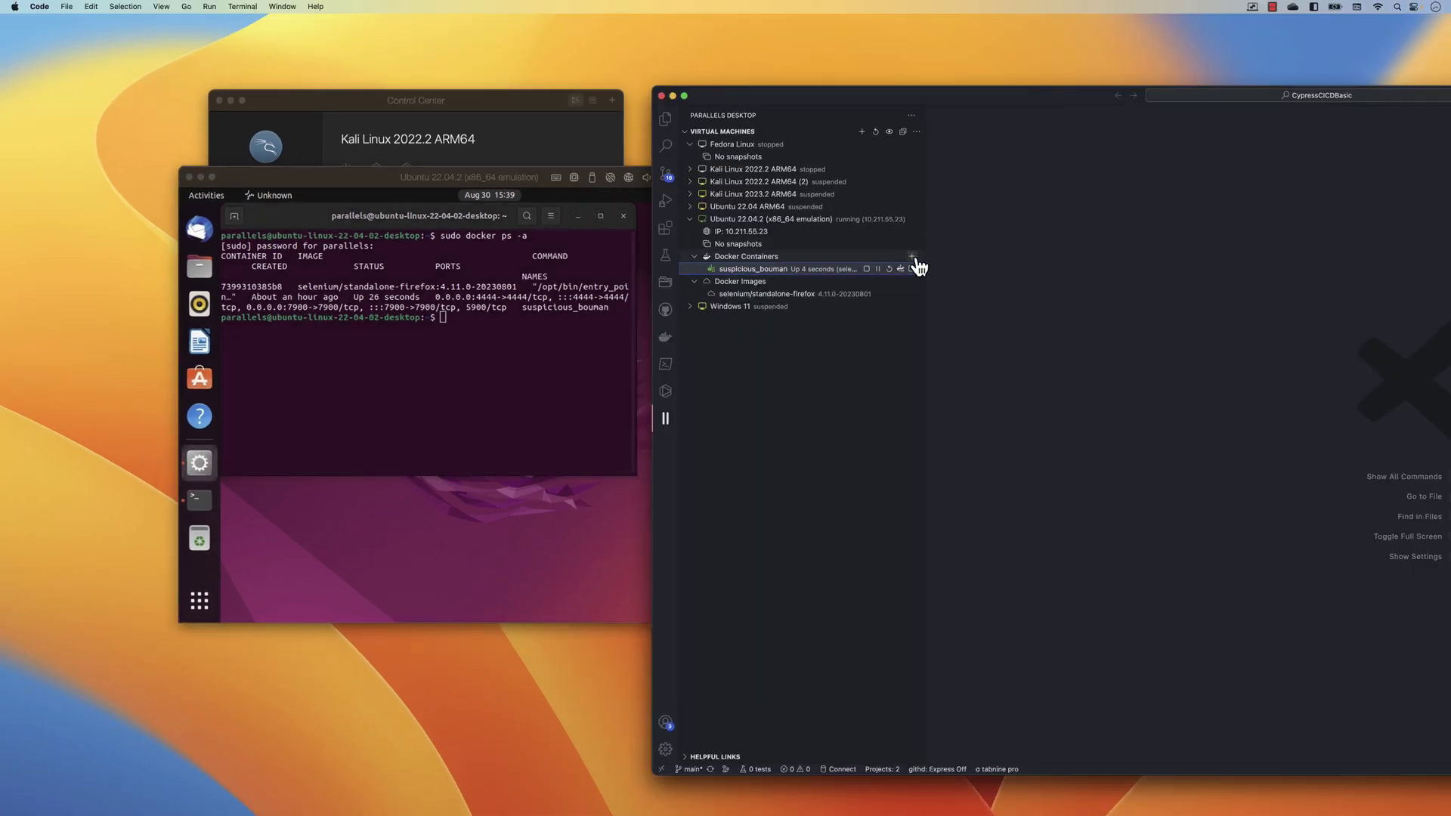
click(913, 257)
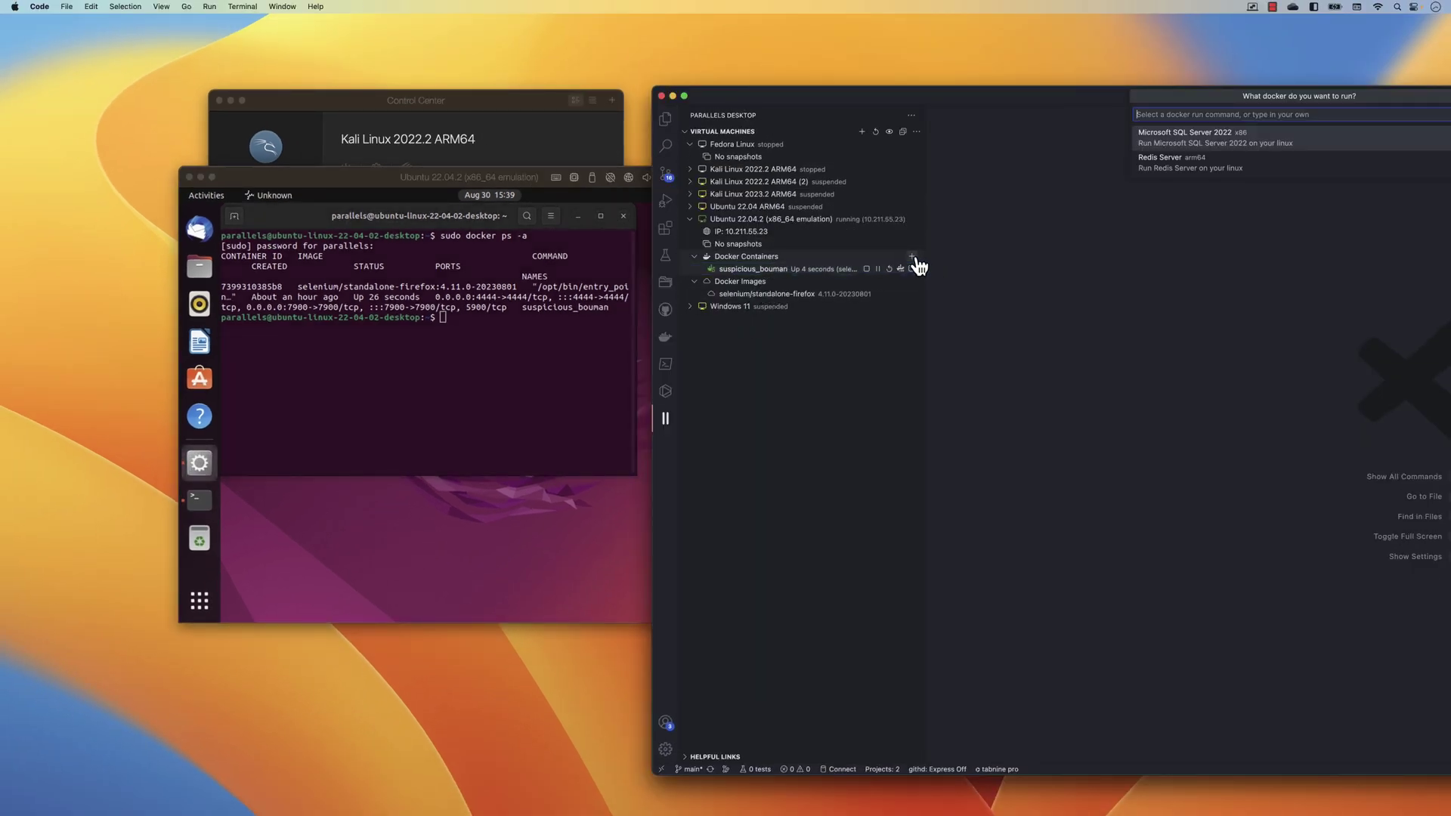
click(1233, 153)
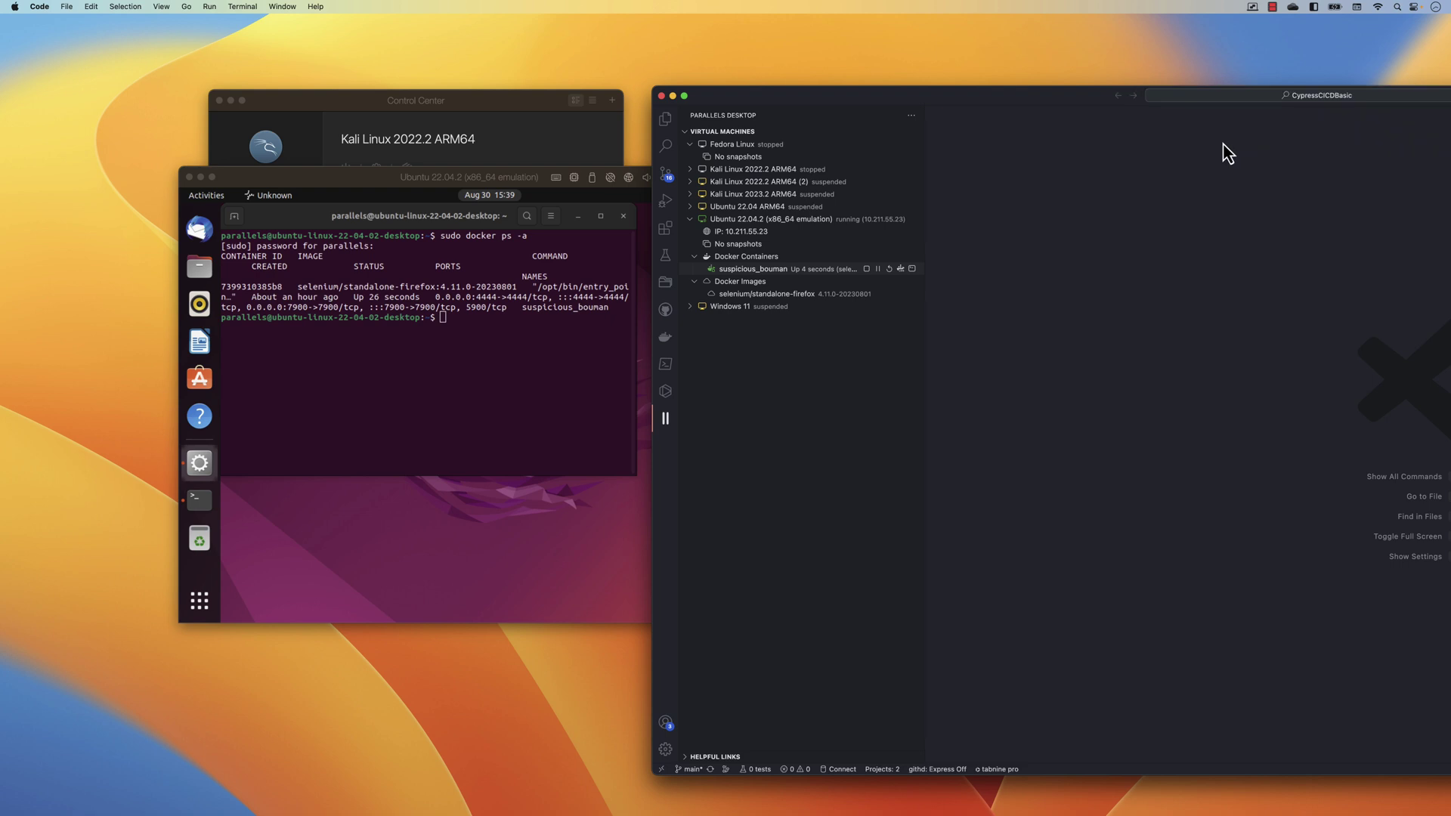
drag(1036, 101, 560, 101)
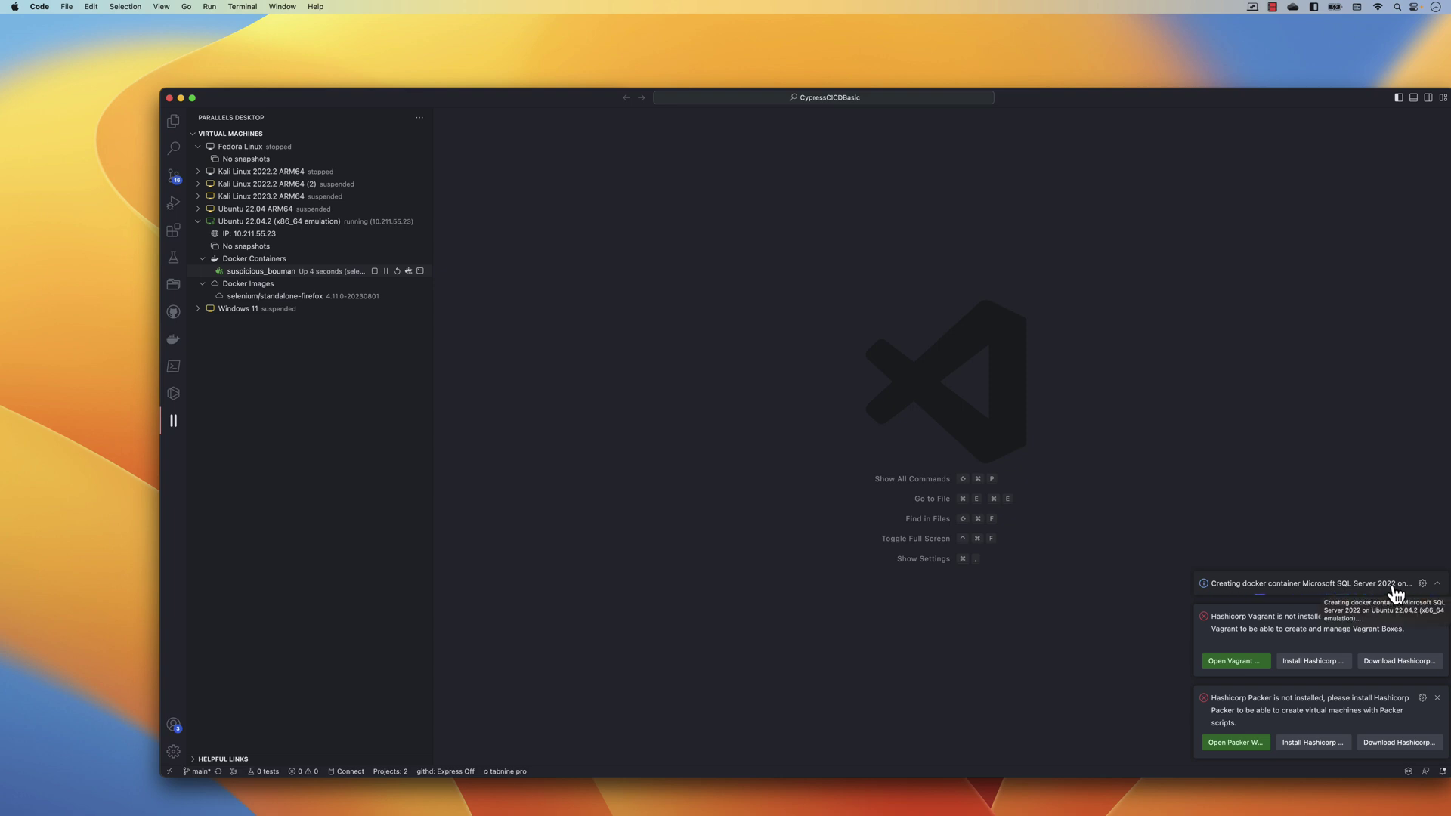
Step: Slide VS Code right to expose the Ubuntu VM terminal, then bring VS Code back in front
drag(512, 103, 922, 121)
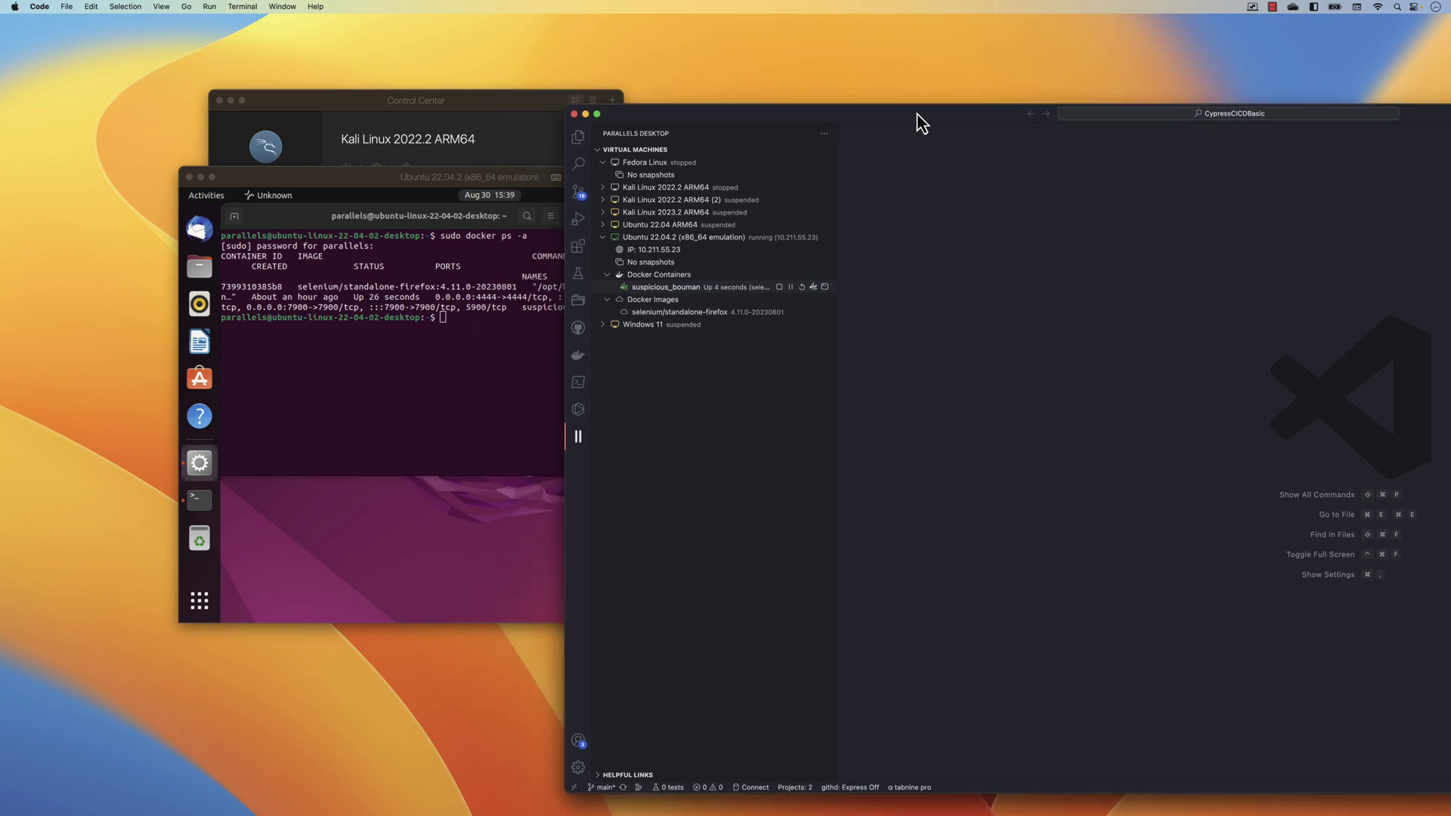
click(446, 186)
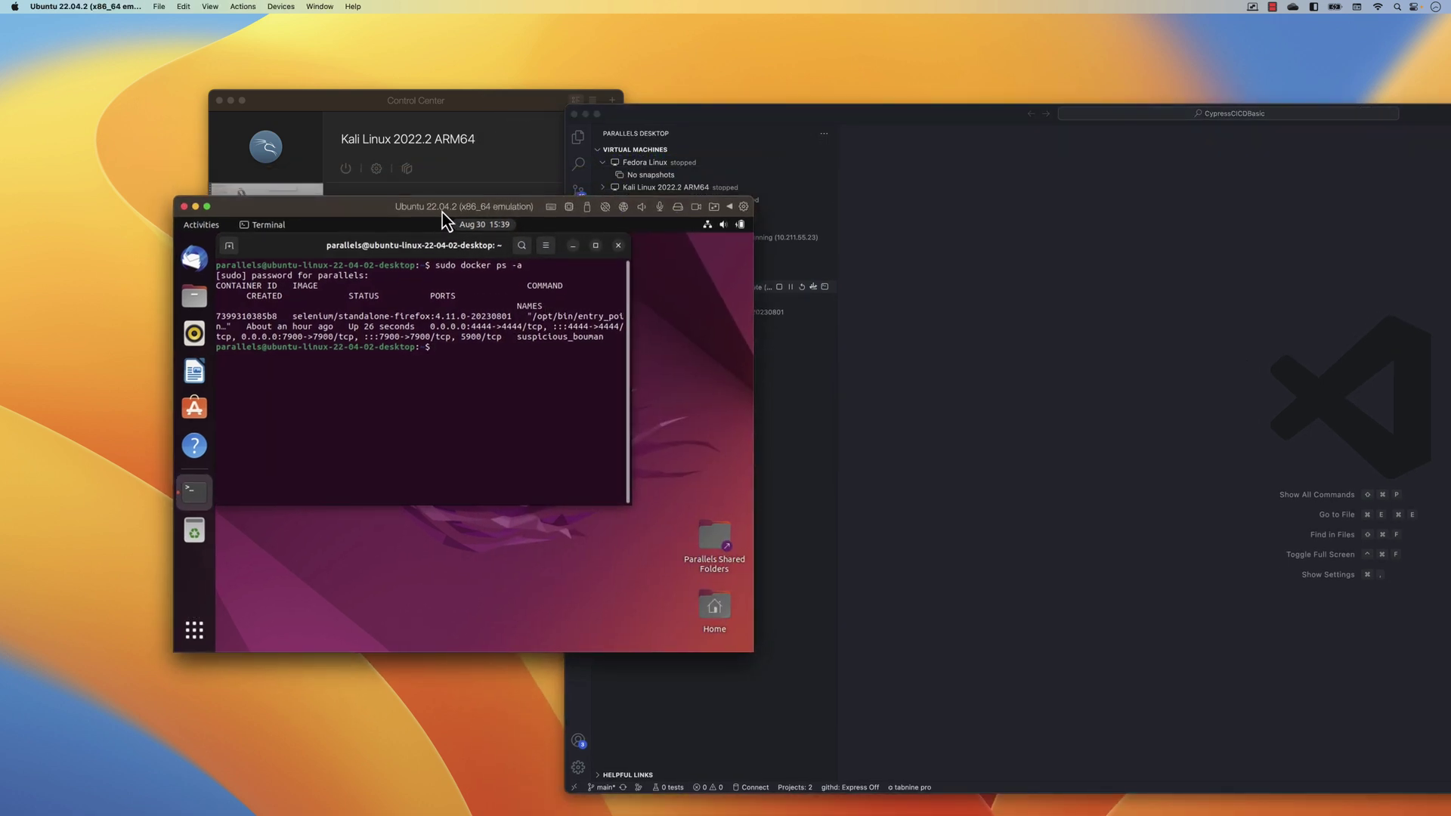
click(638, 117)
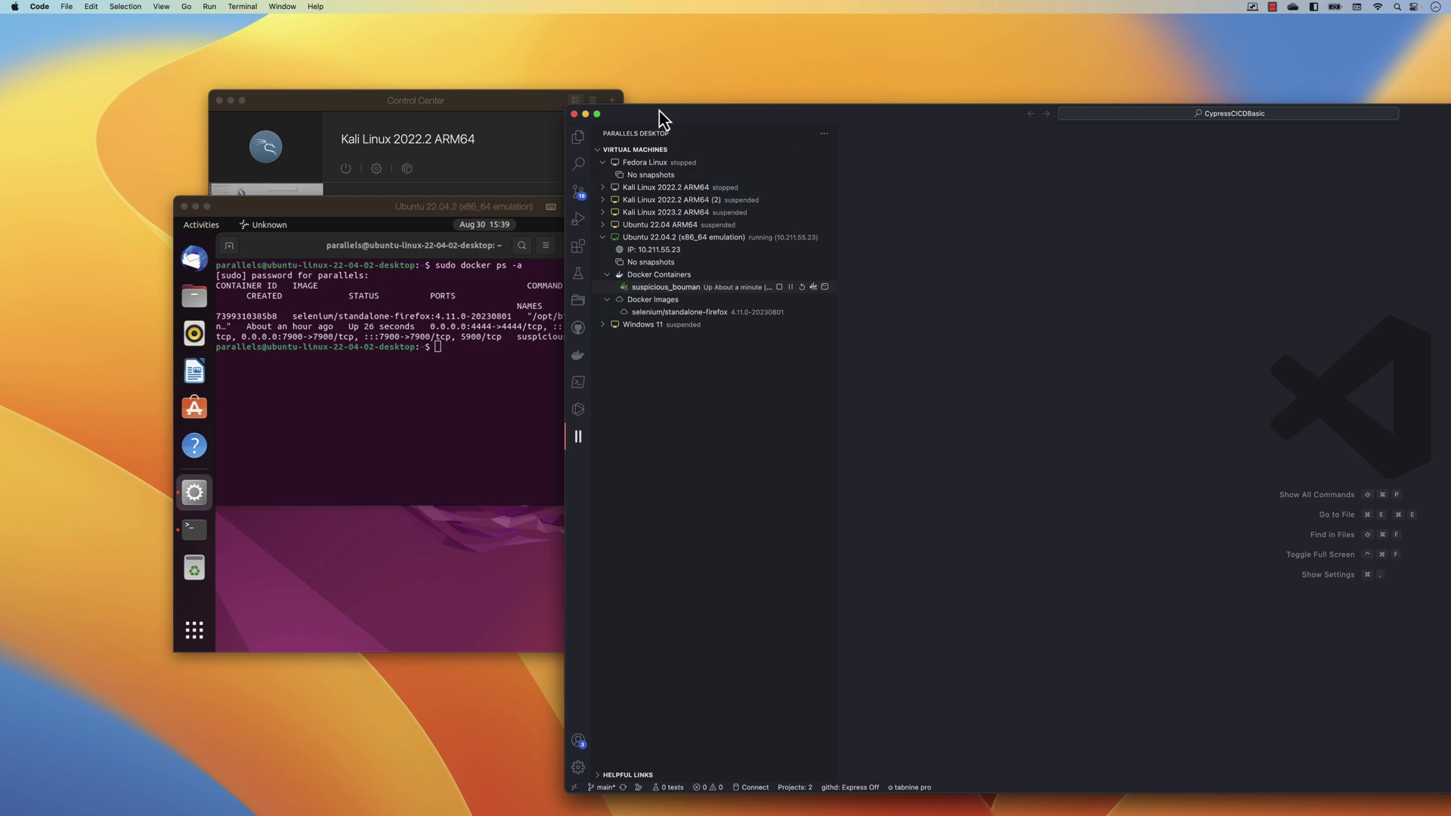
drag(659, 112, 660, 95)
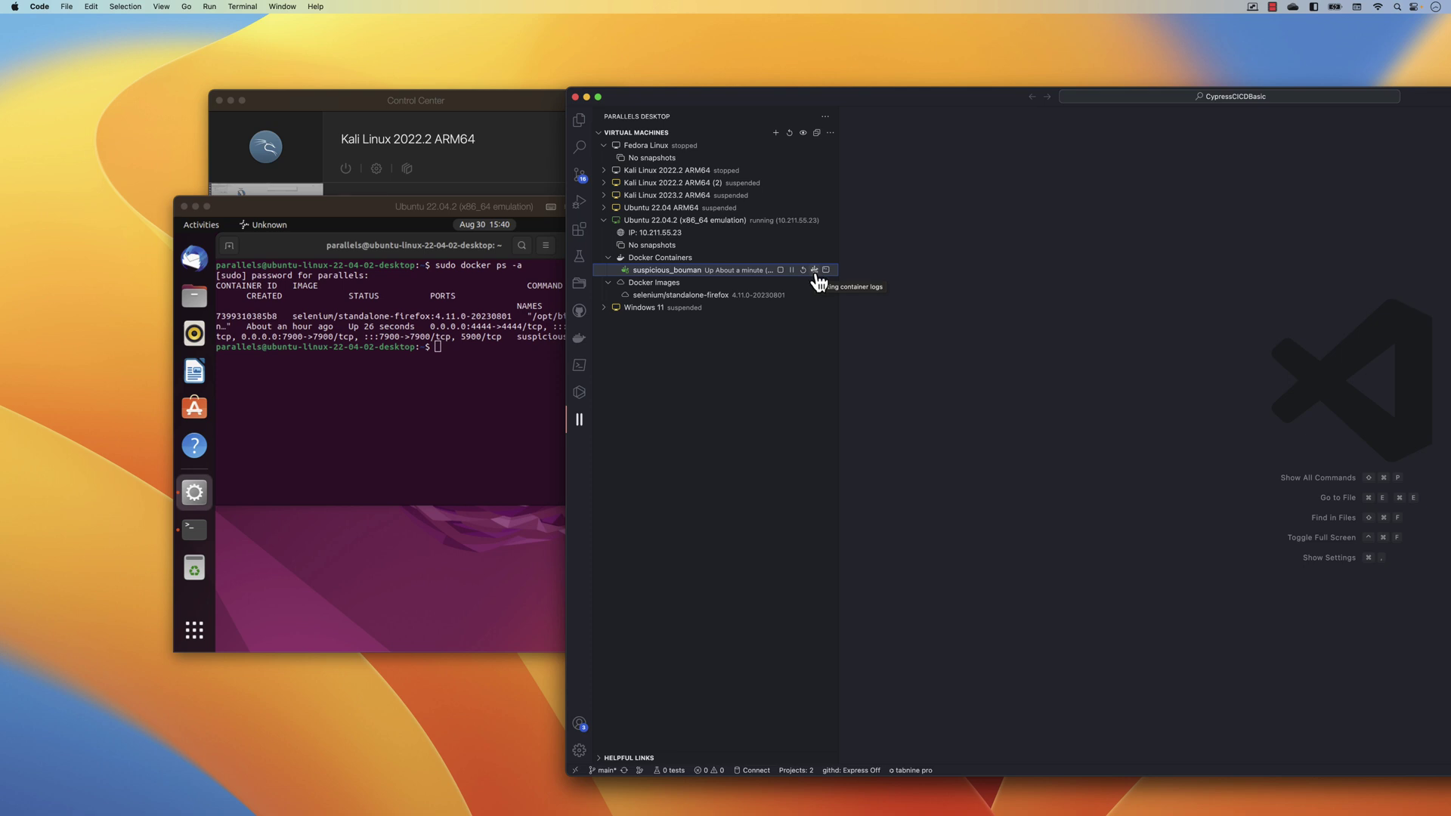
Step: Show the suspicious_bouman container's logs in an enlarged terminal panel
drag(806, 100, 544, 86)
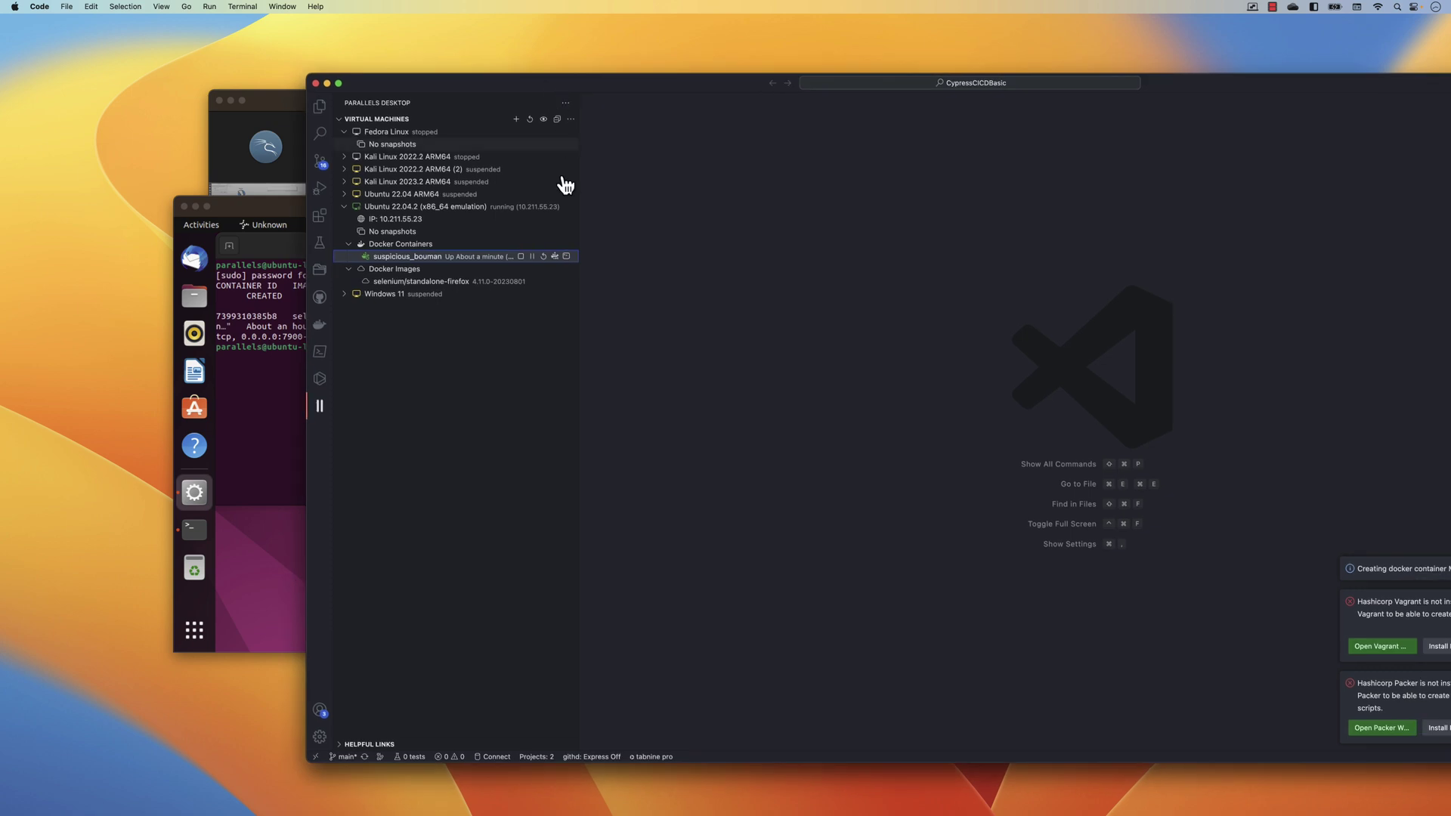
click(557, 258)
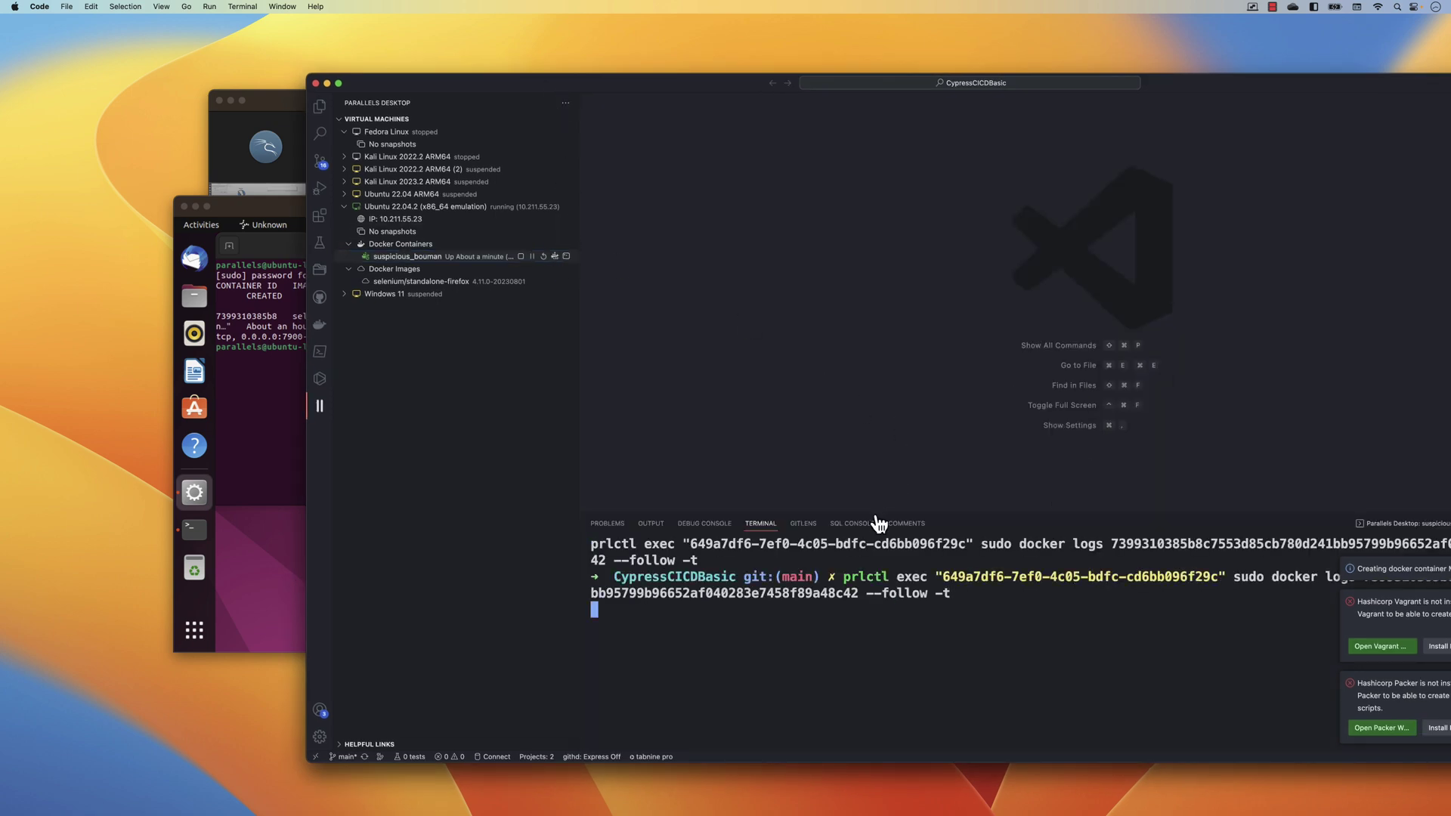
drag(874, 513, 862, 318)
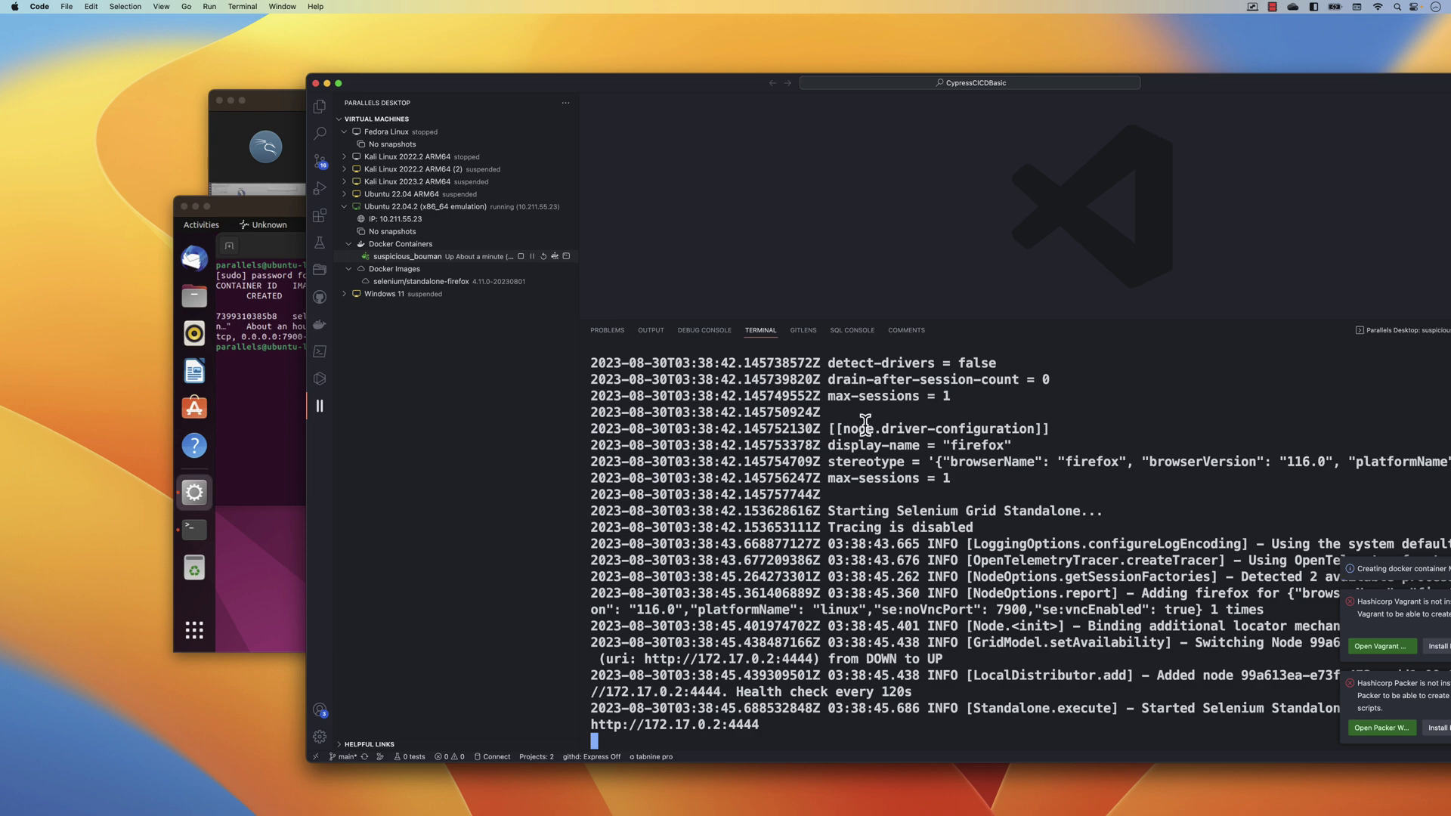
scroll(860, 443, up, 15)
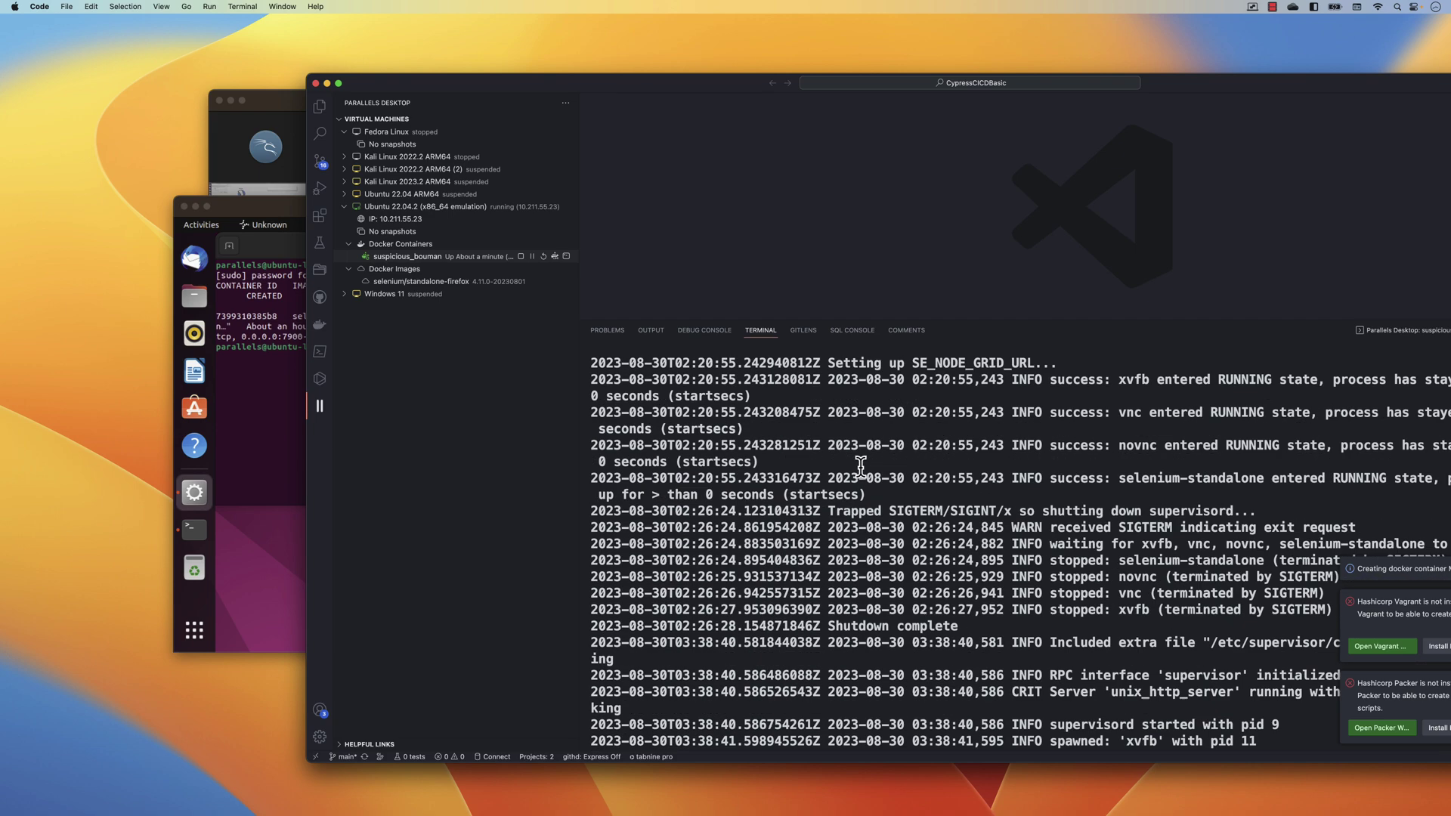
scroll(861, 468, down, 15)
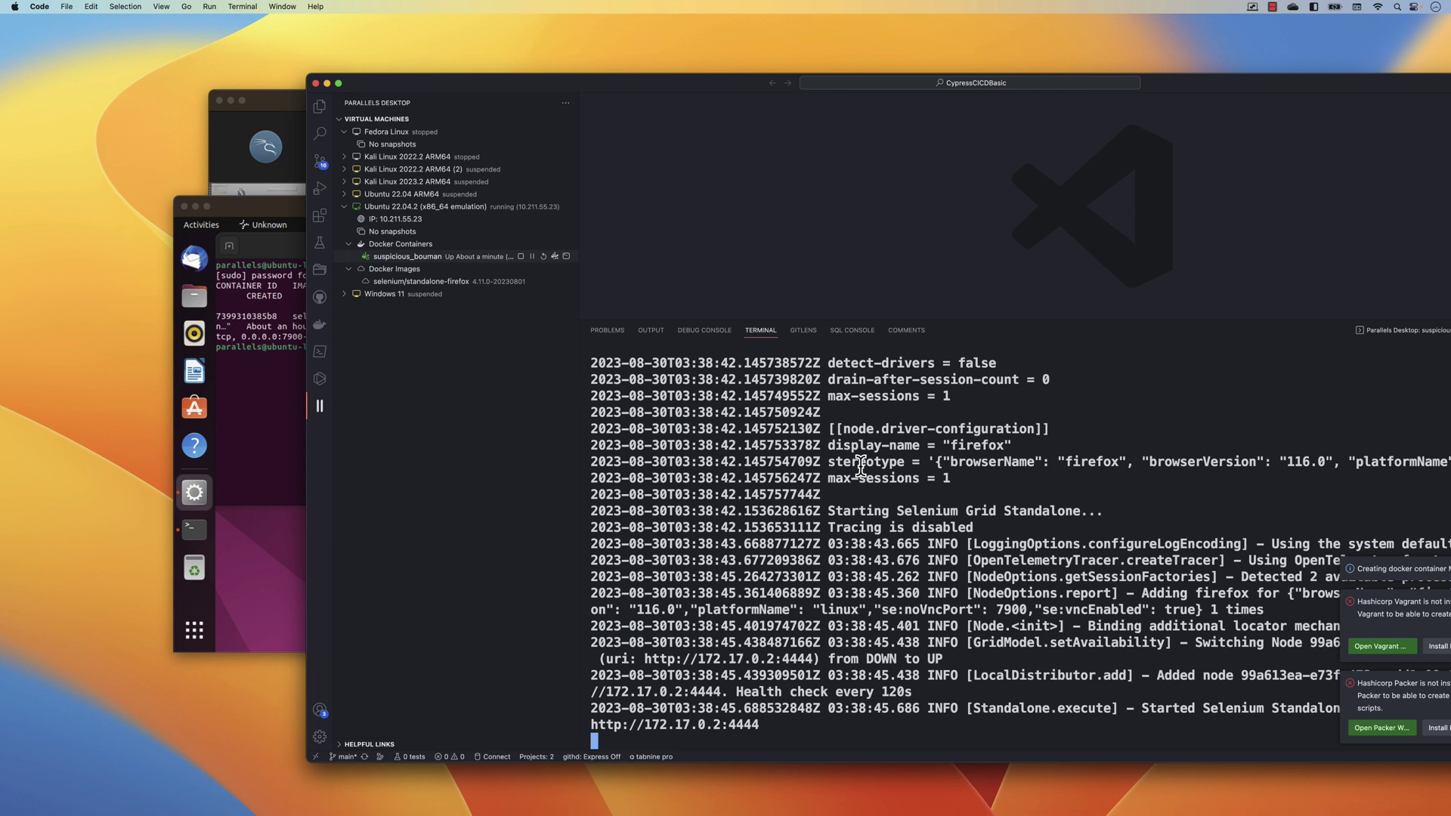
Step: Attach a shell to suspicious_bouman and run ls to list its root folders
click(567, 257)
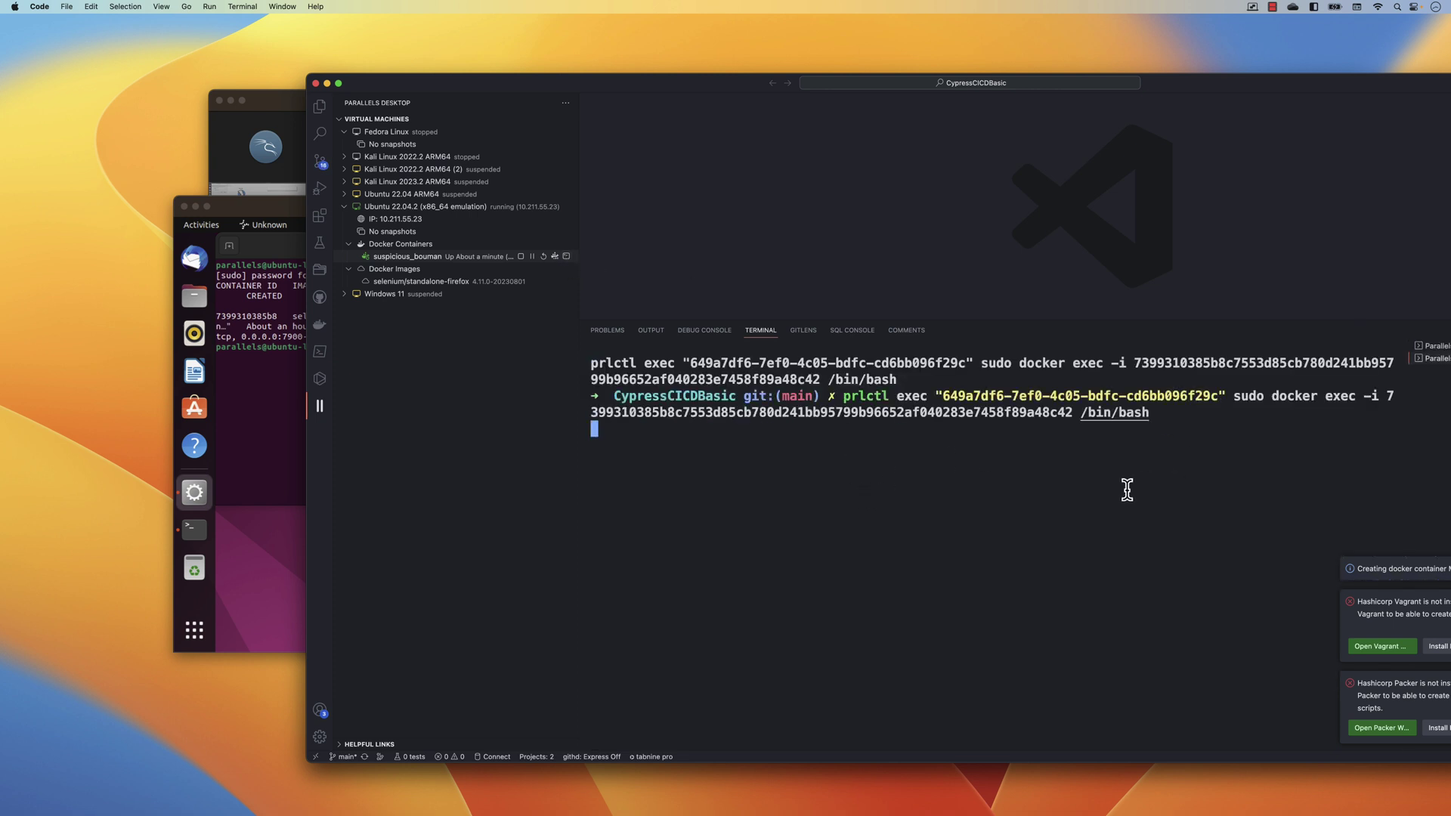
text(ls)
key(Return)
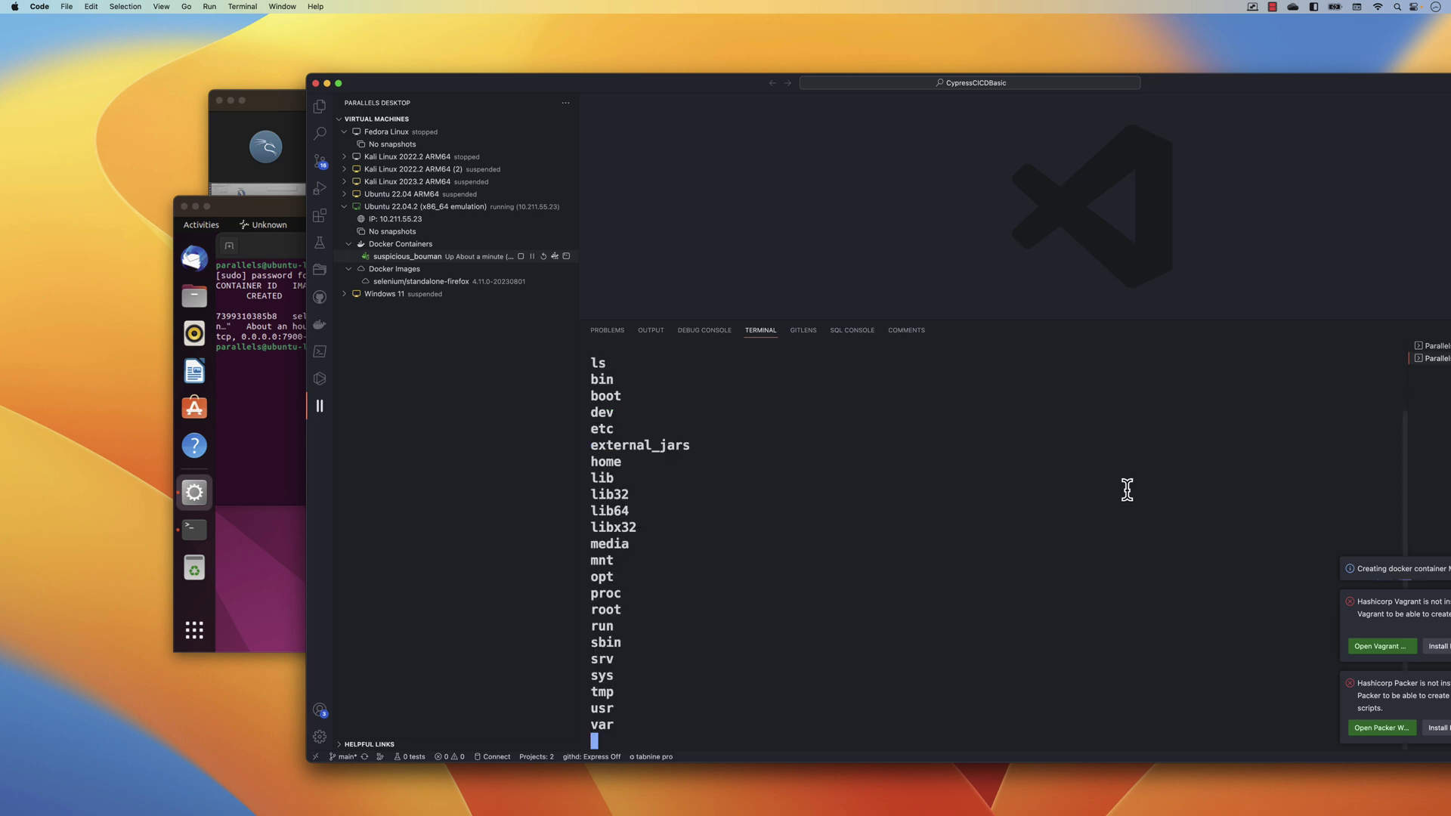
scroll(952, 499, up, 2)
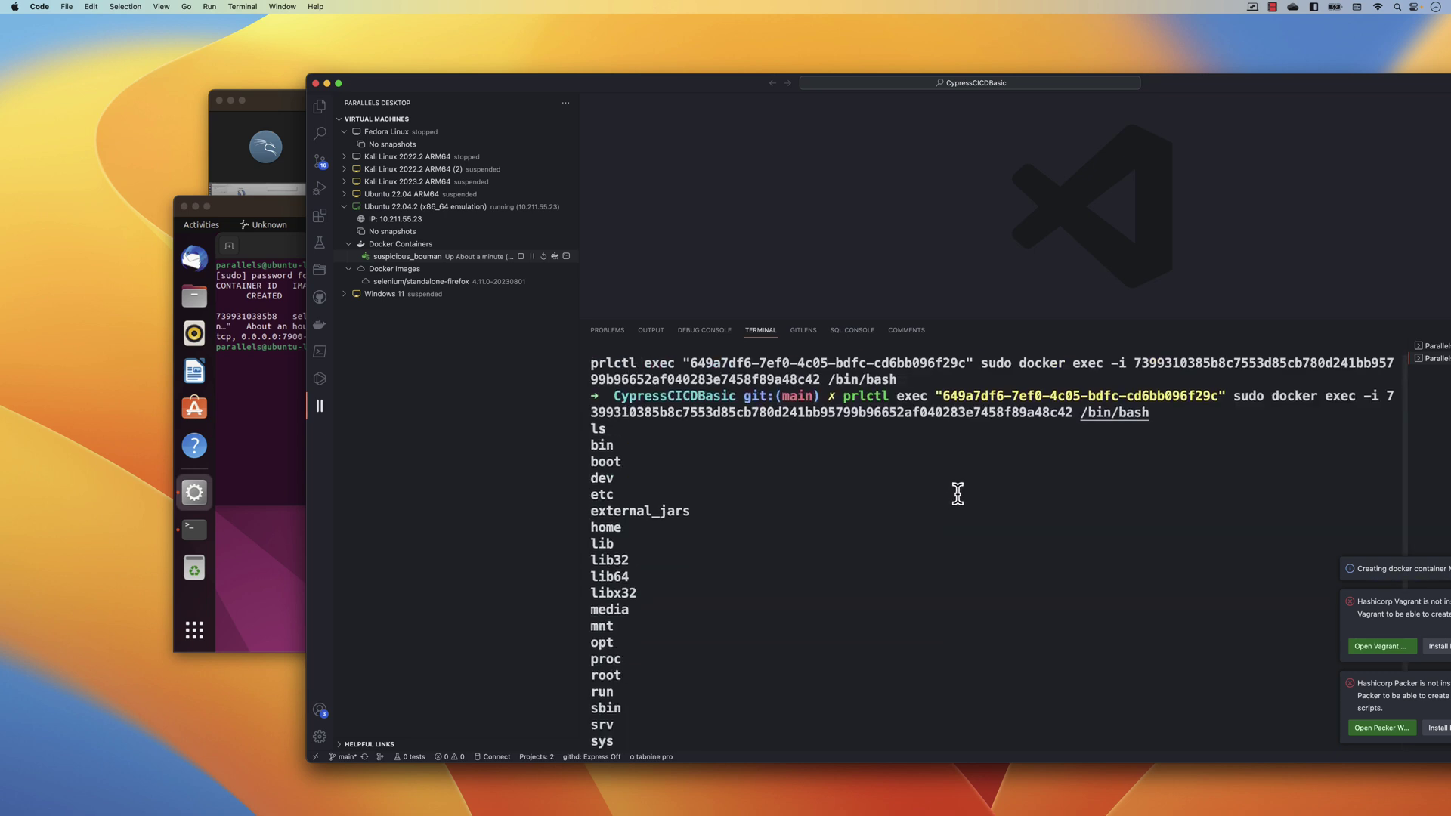
scroll(958, 493, down, 2)
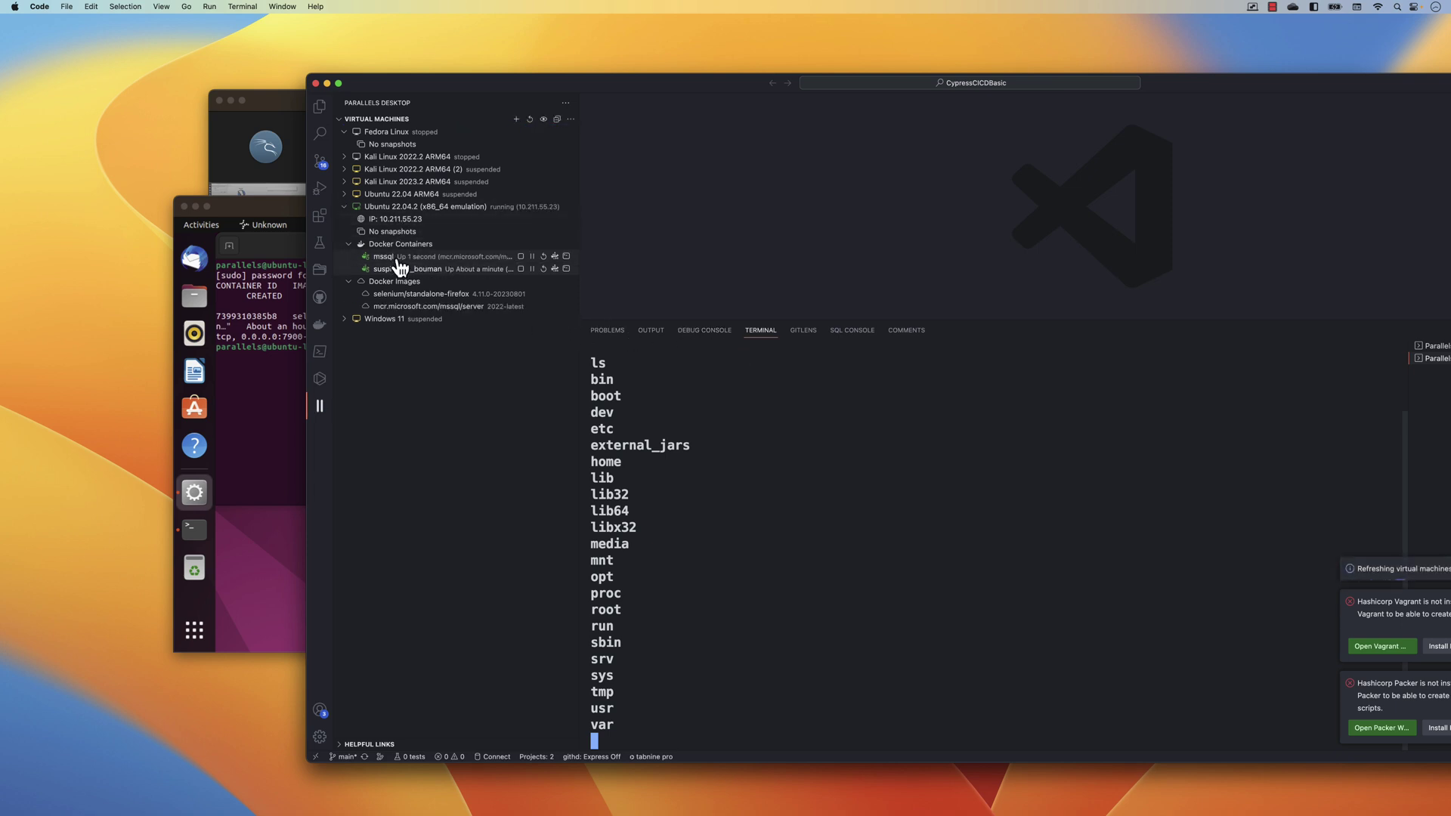
Step: Select the new mssql container and the mcr.microsoft.com/mssql/server image in the sidebar
click(429, 259)
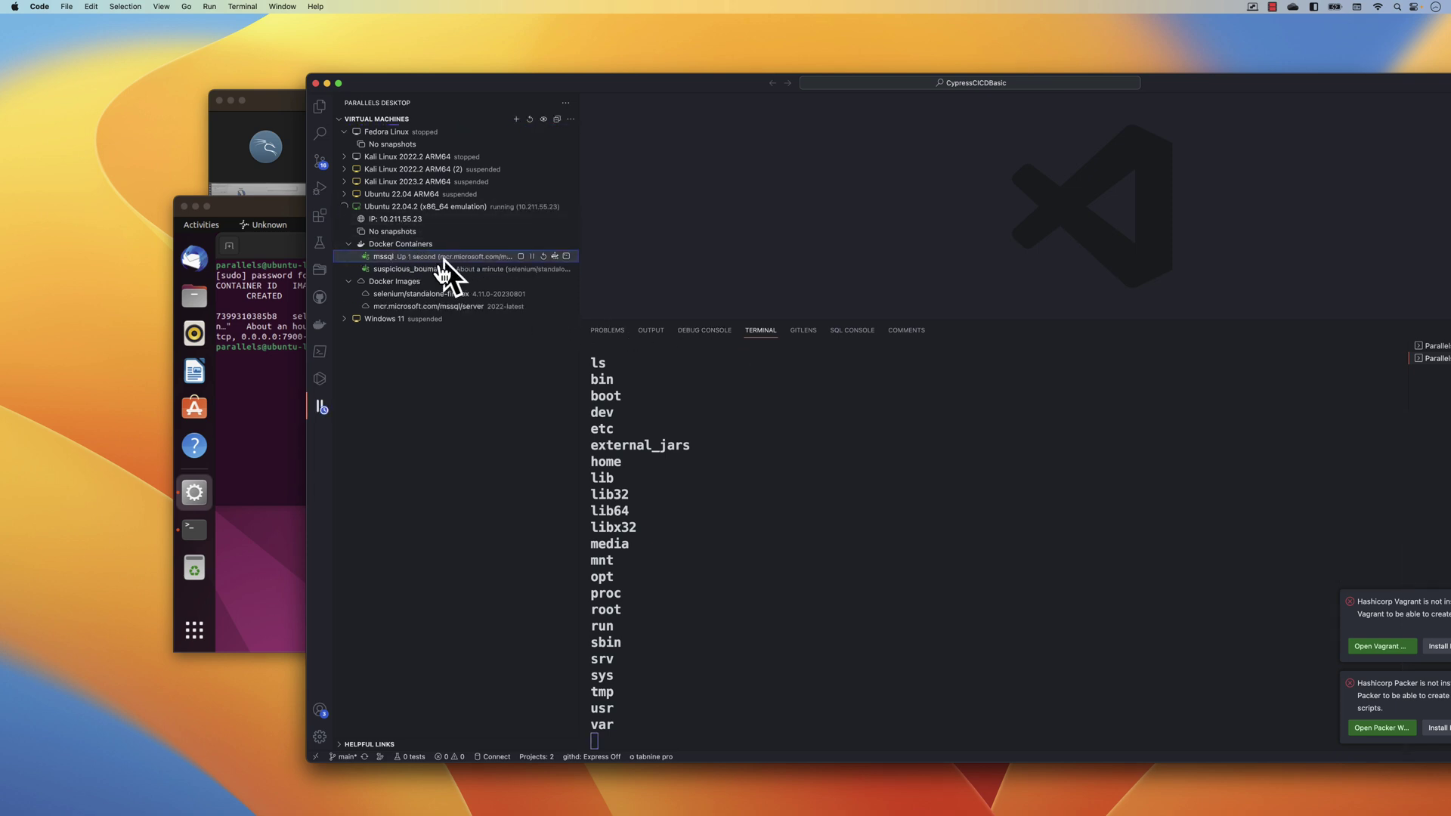
click(427, 310)
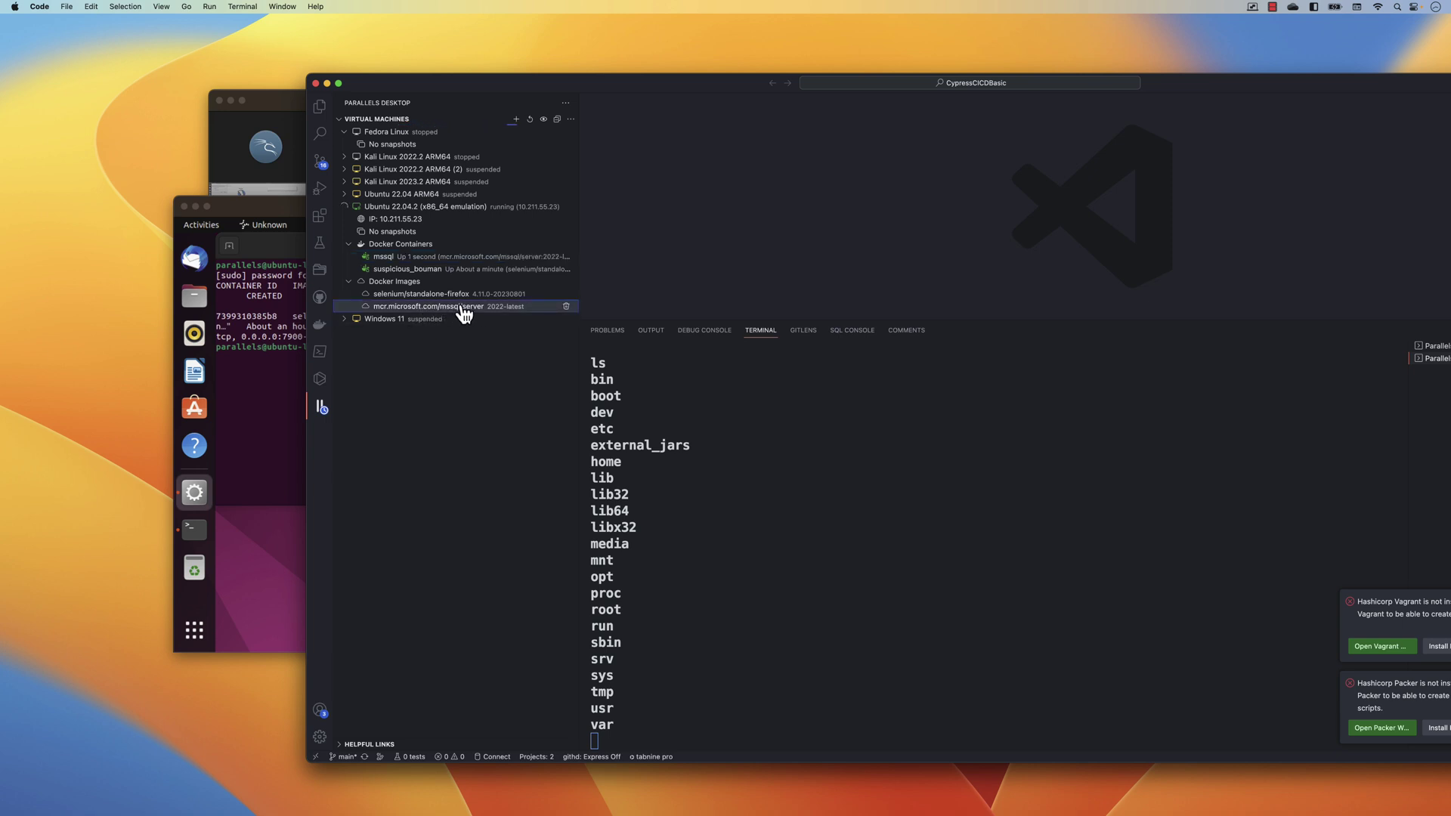
click(451, 258)
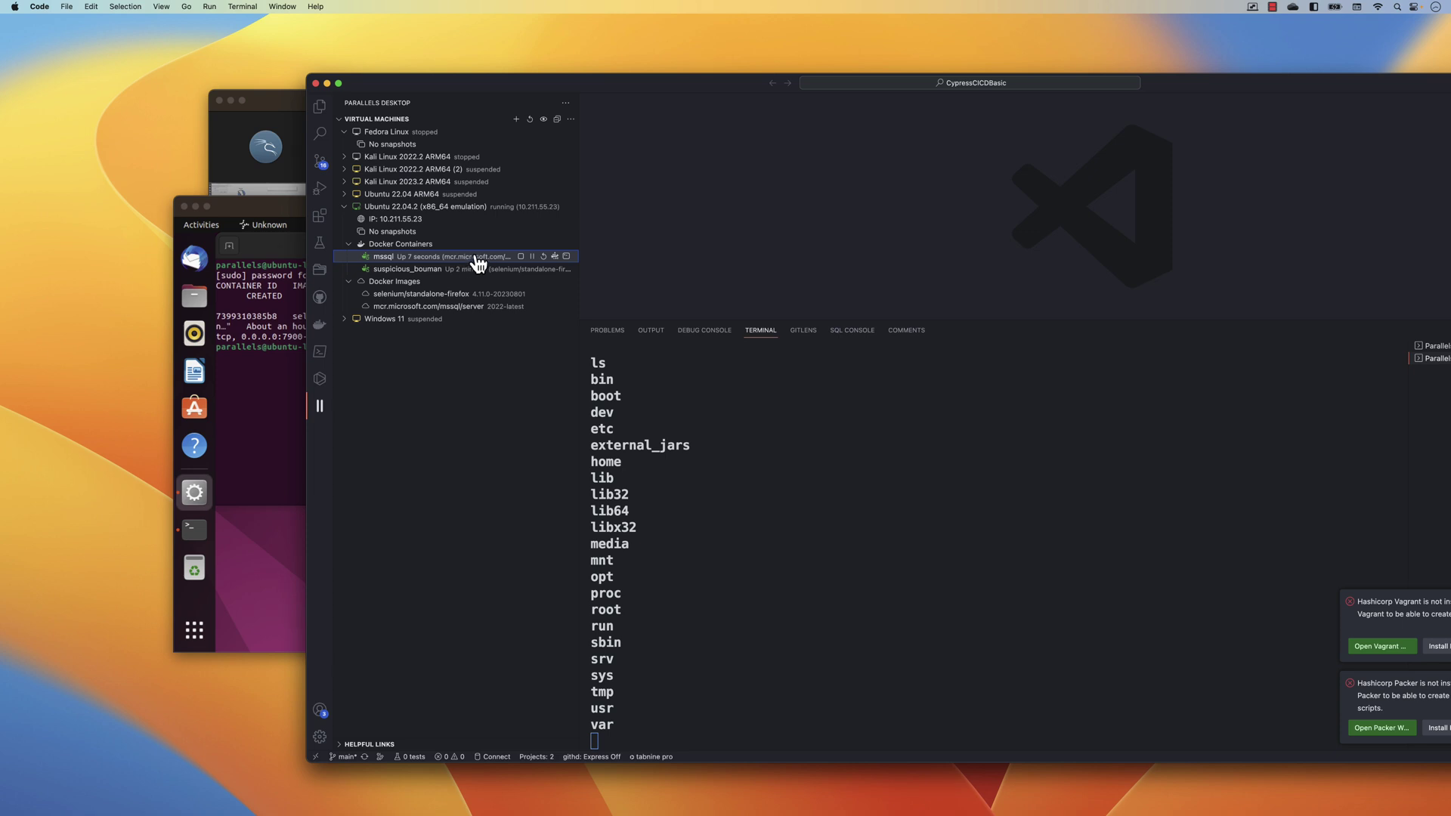
Step: Stream the mssql container's logs and scroll back to the SQL Server 2022 startup messages
click(555, 257)
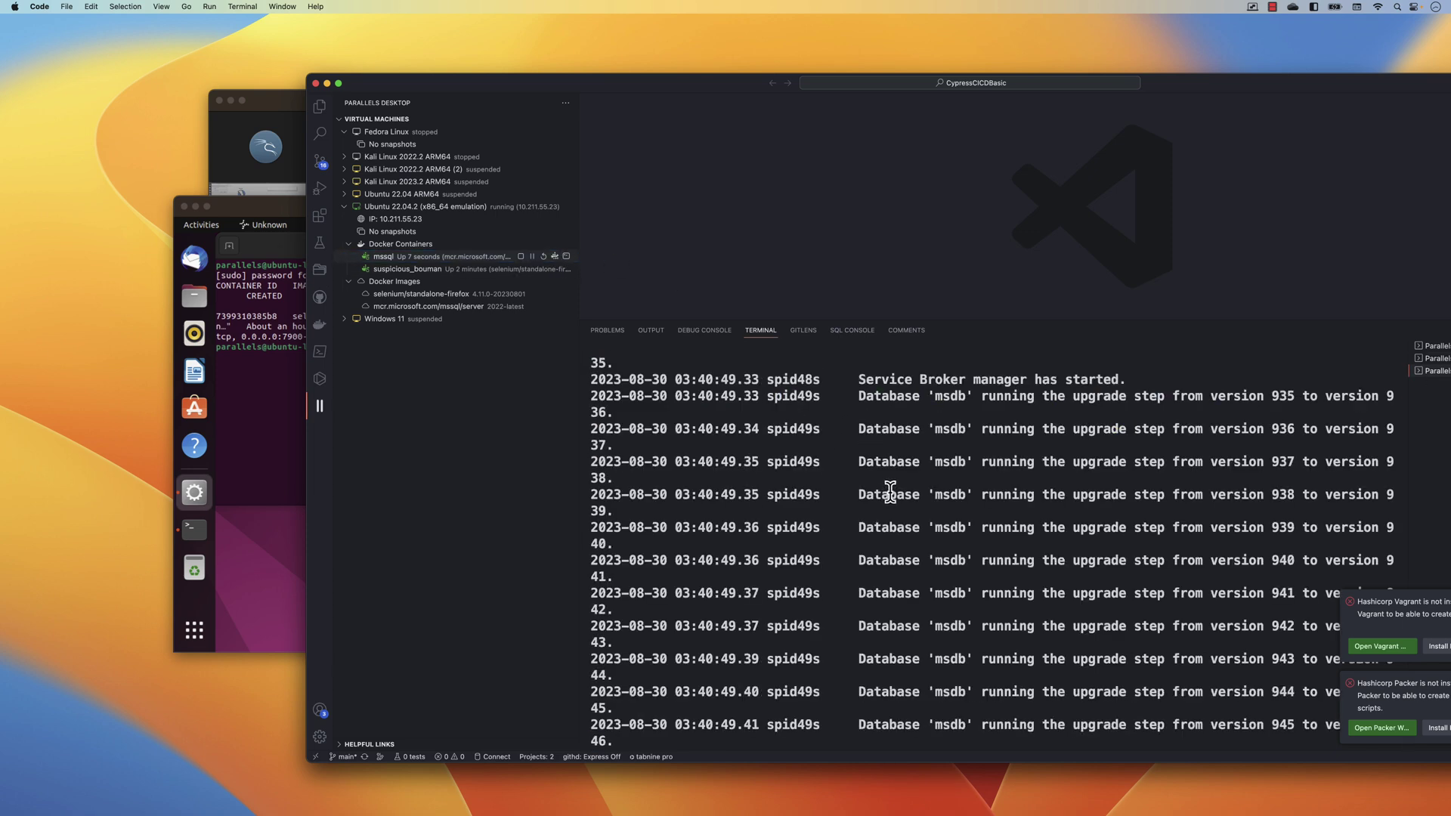
scroll(891, 490, up, 10)
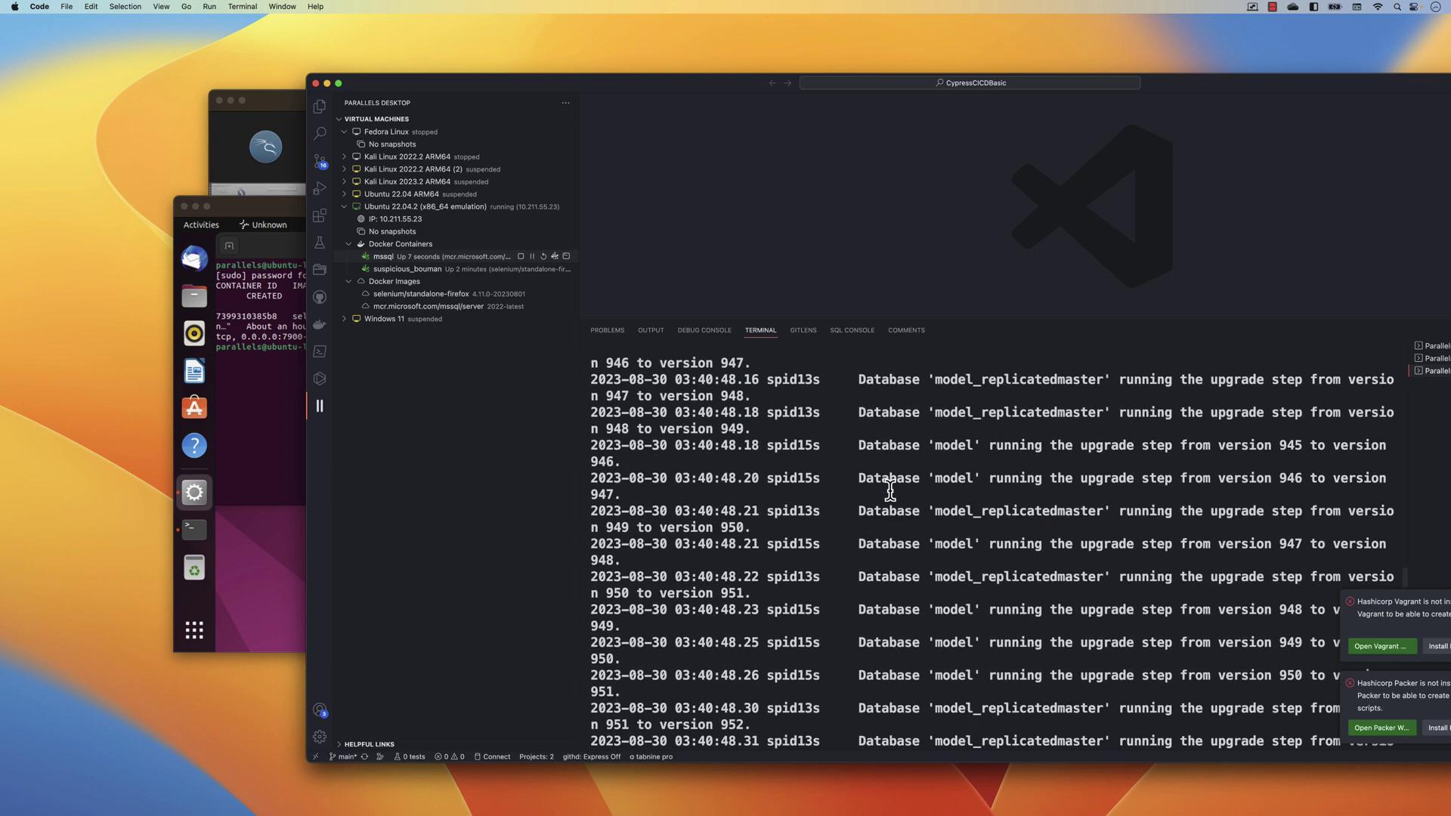
scroll(891, 490, up, 15)
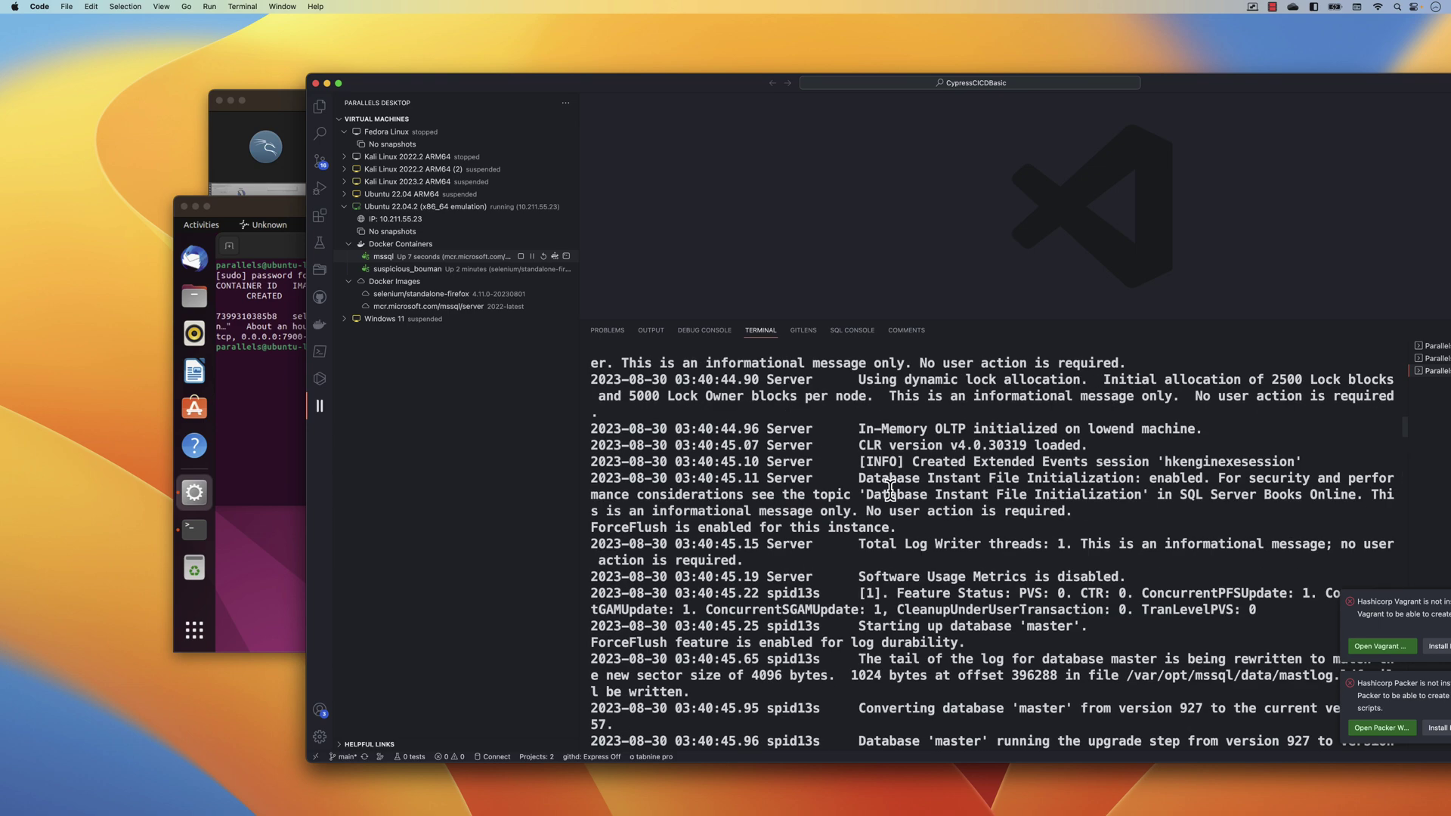
scroll(891, 489, up, 5)
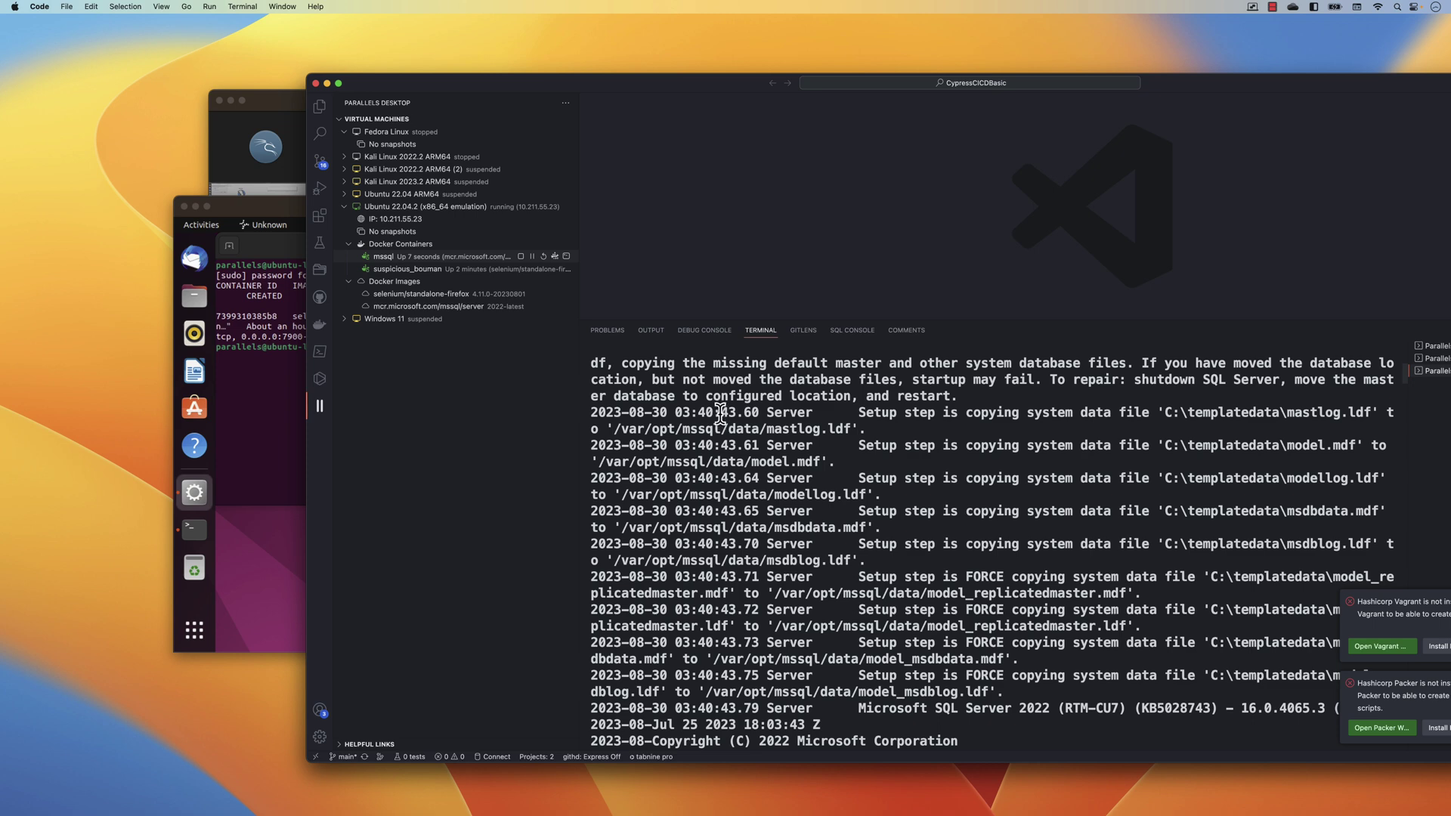
drag(432, 87, 647, 84)
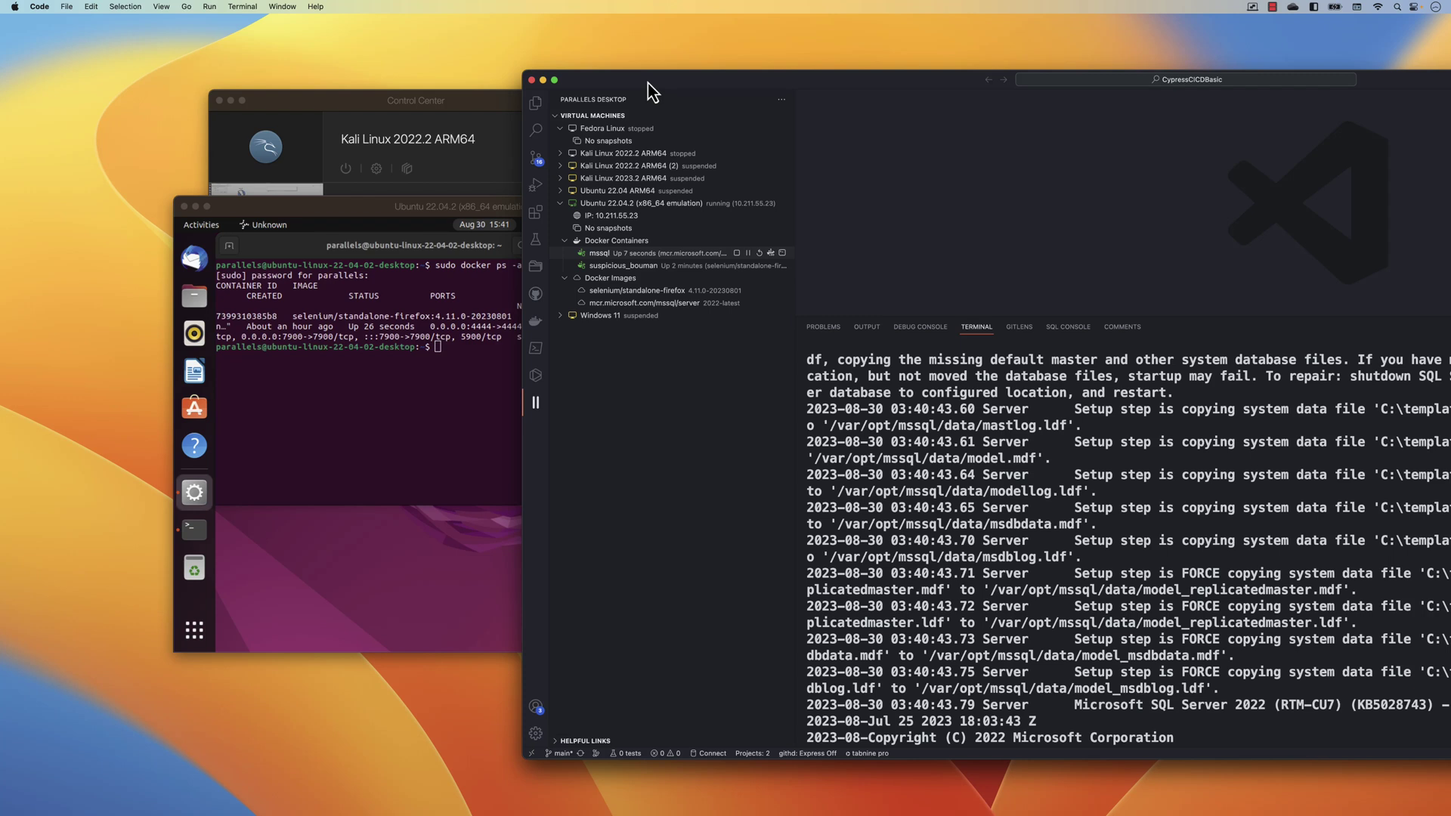
Step: Put VS Code in front of the Ubuntu VM and collapse the Ubuntu 22.04.2 (x86_64 emulation) entry
click(377, 205)
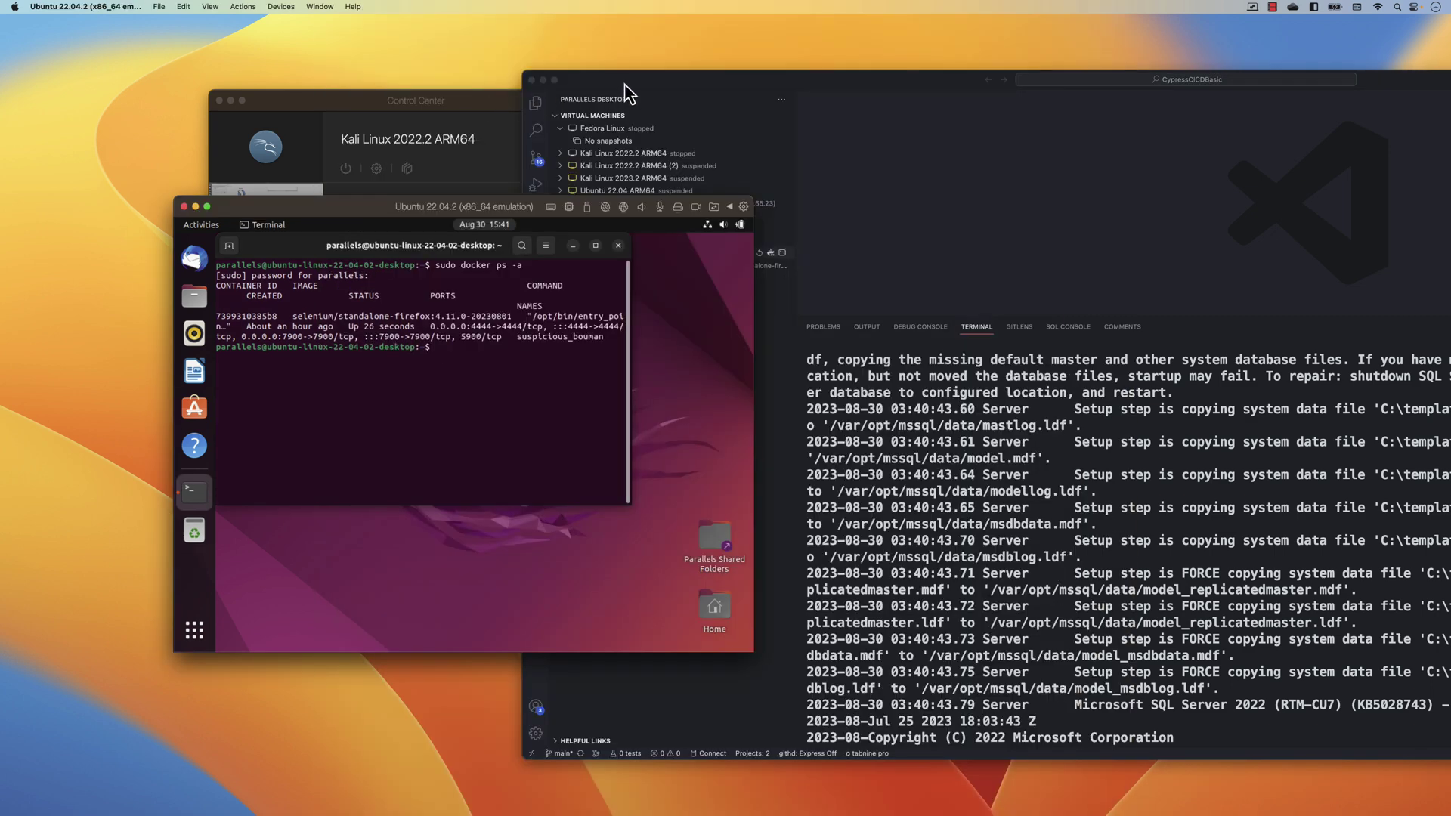
click(625, 93)
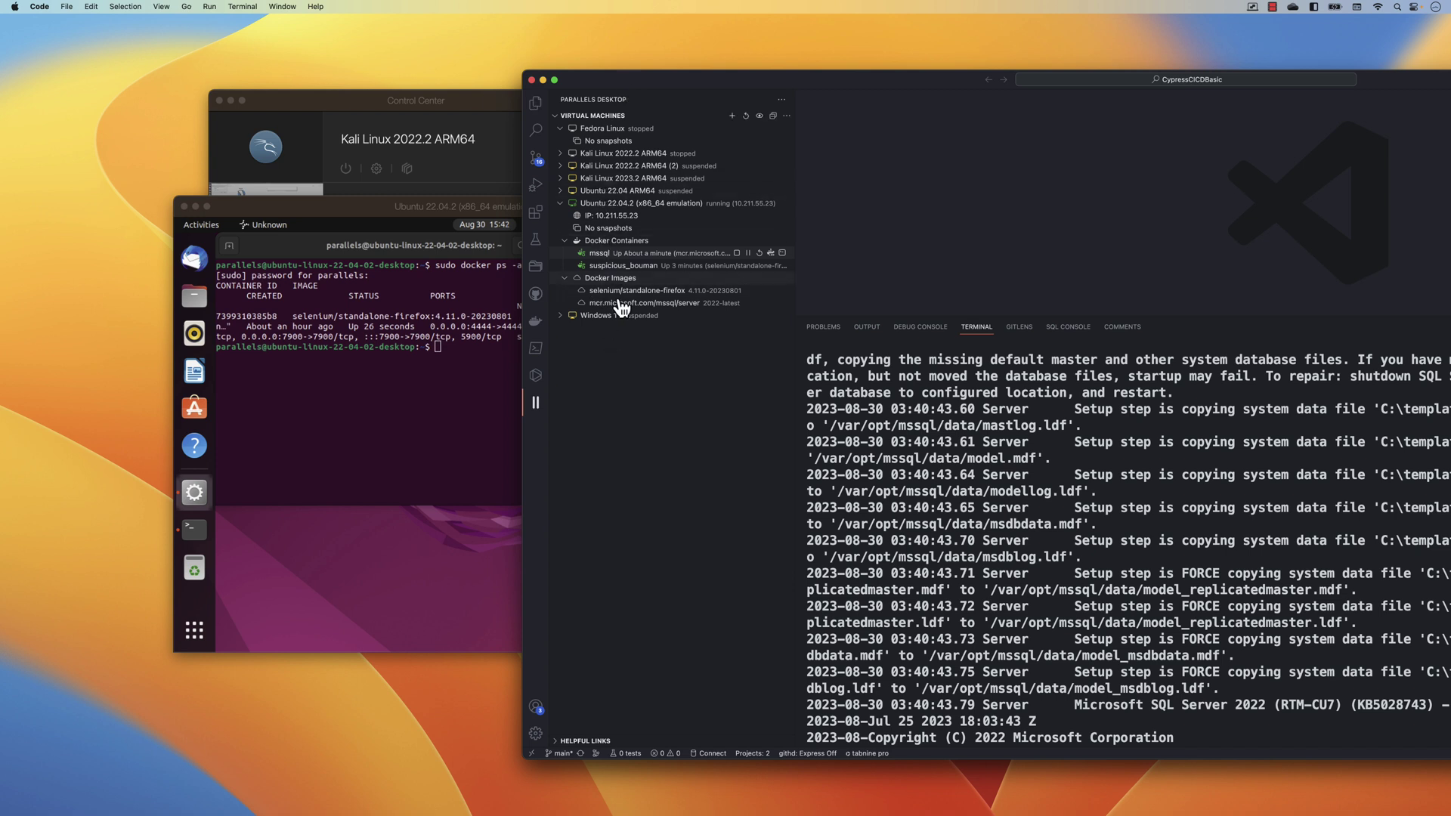
click(559, 204)
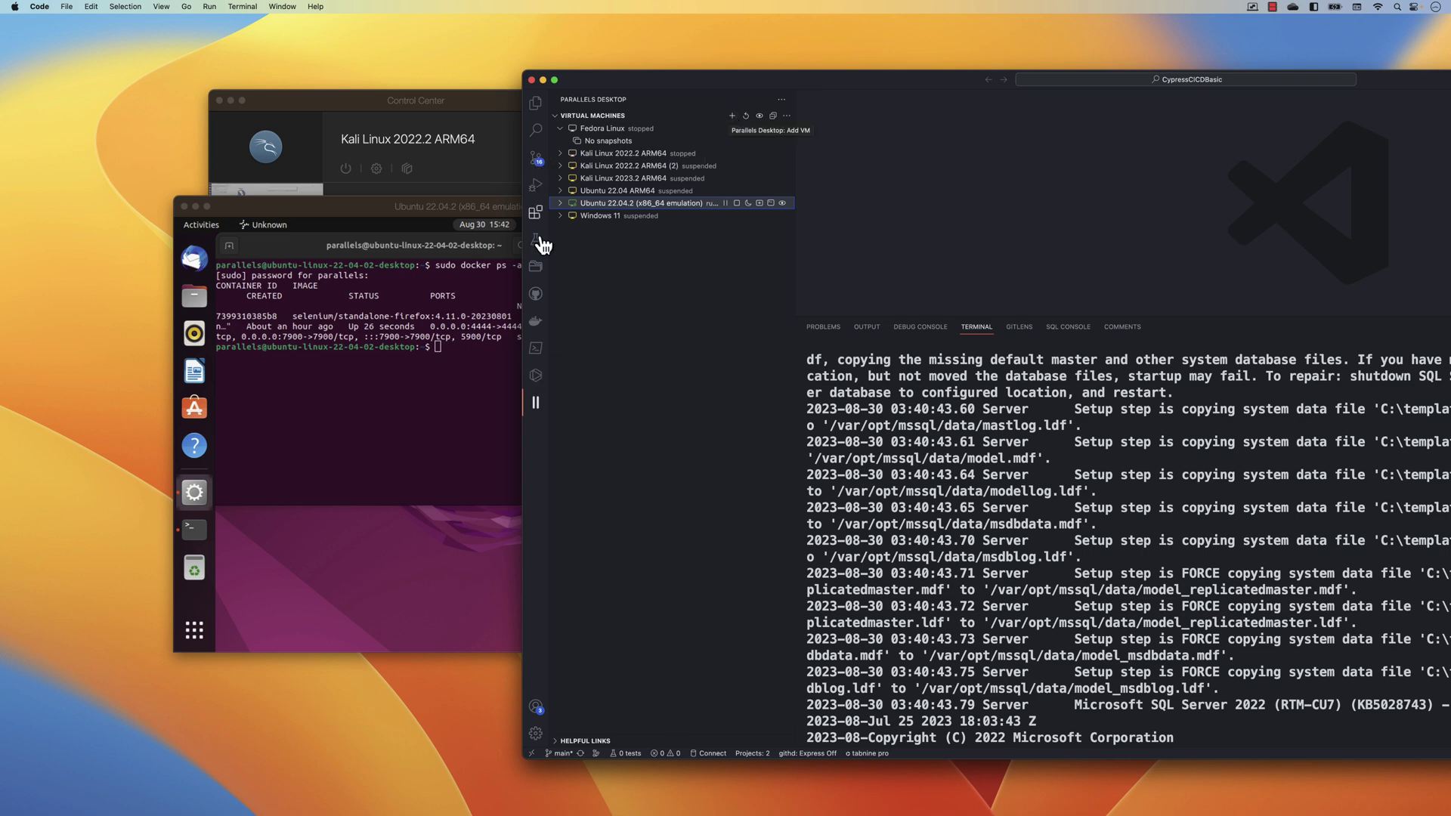
Step: Browse the Parallels Desktop v1.0.8 extension page in Extensions, then return to the VM list
click(536, 213)
click(665, 155)
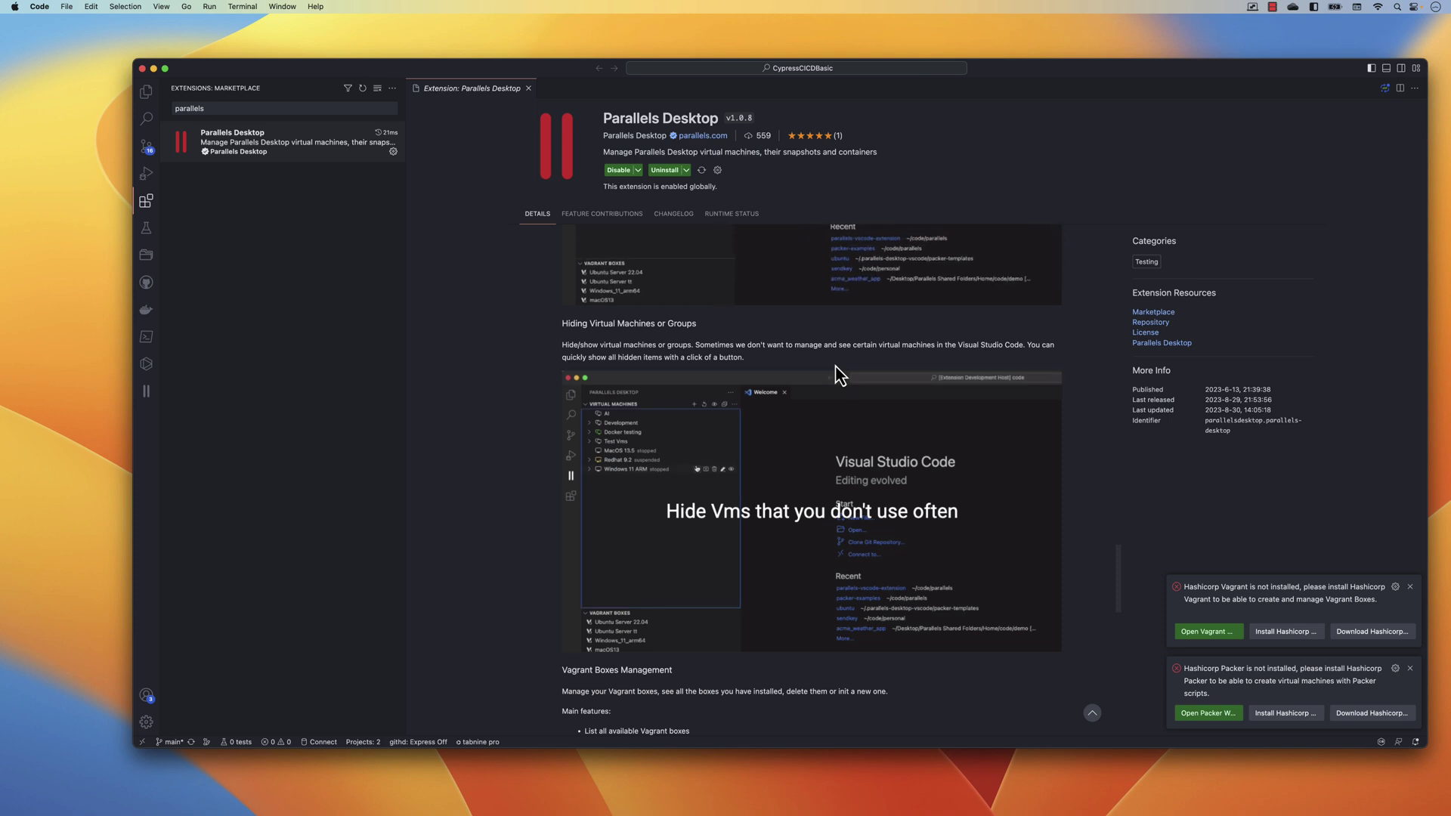
scroll(836, 372, up, 5)
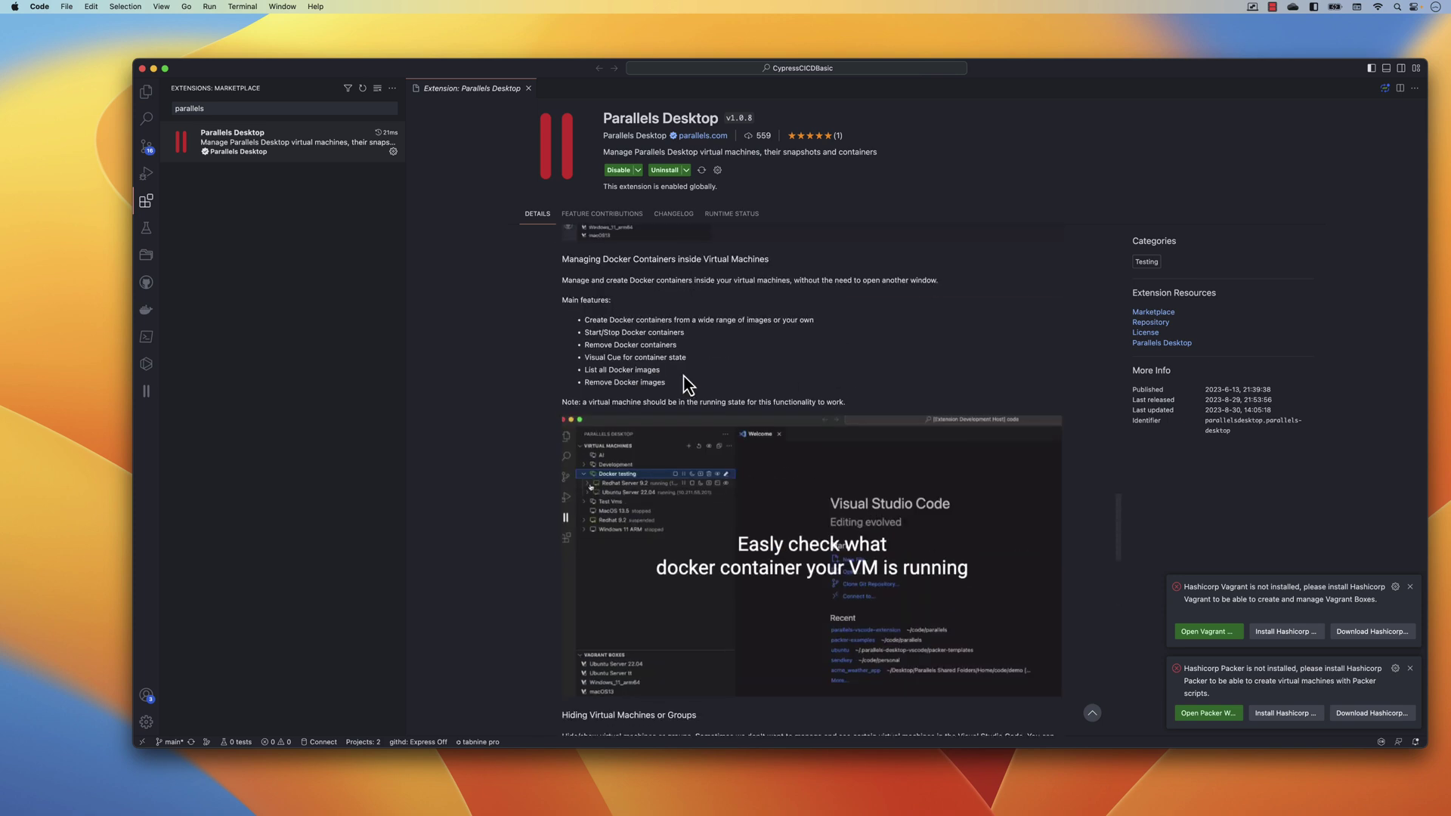
scroll(760, 413, down, 5)
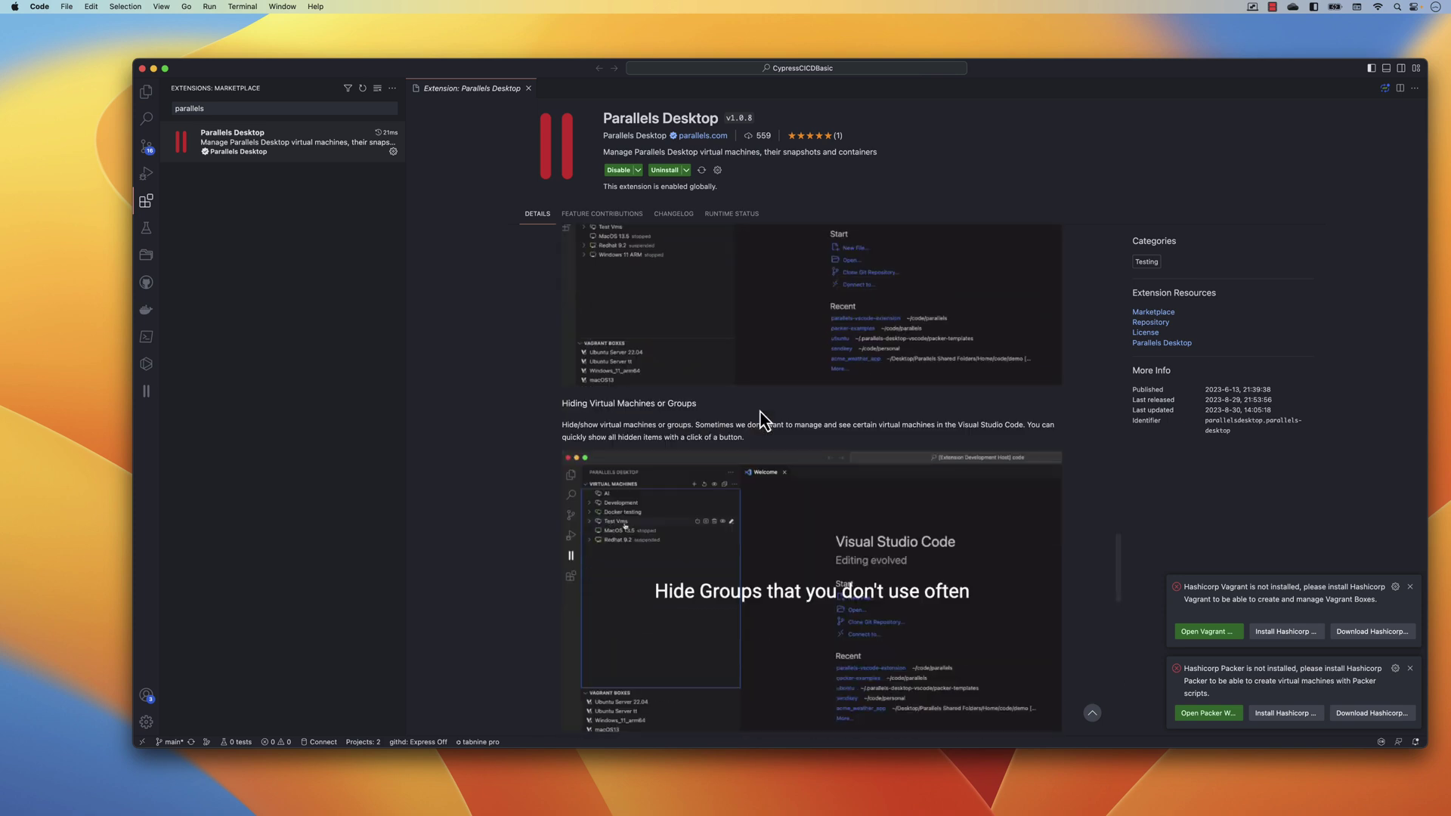
scroll(761, 420, down, 6)
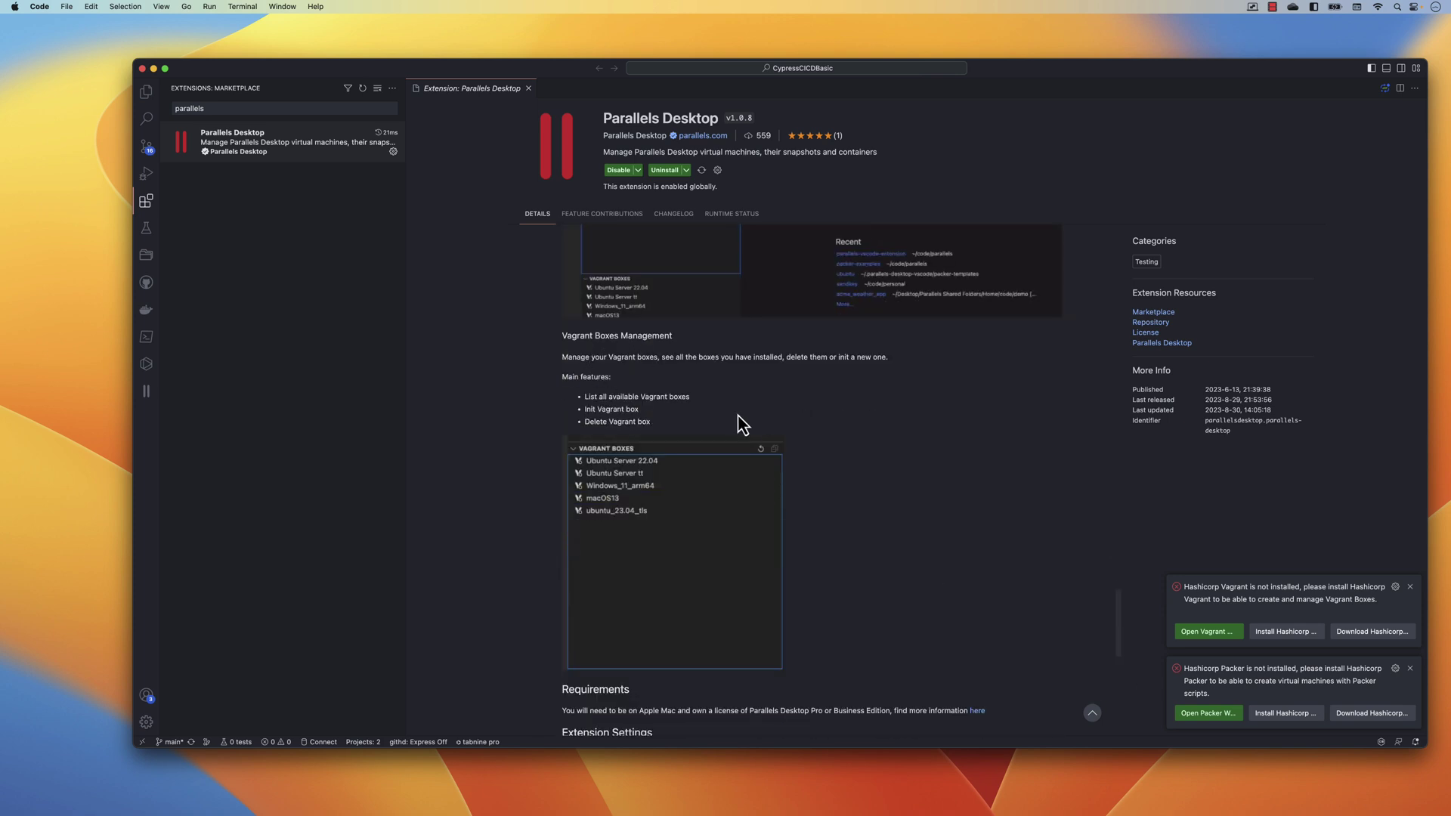
scroll(721, 541, down, 3)
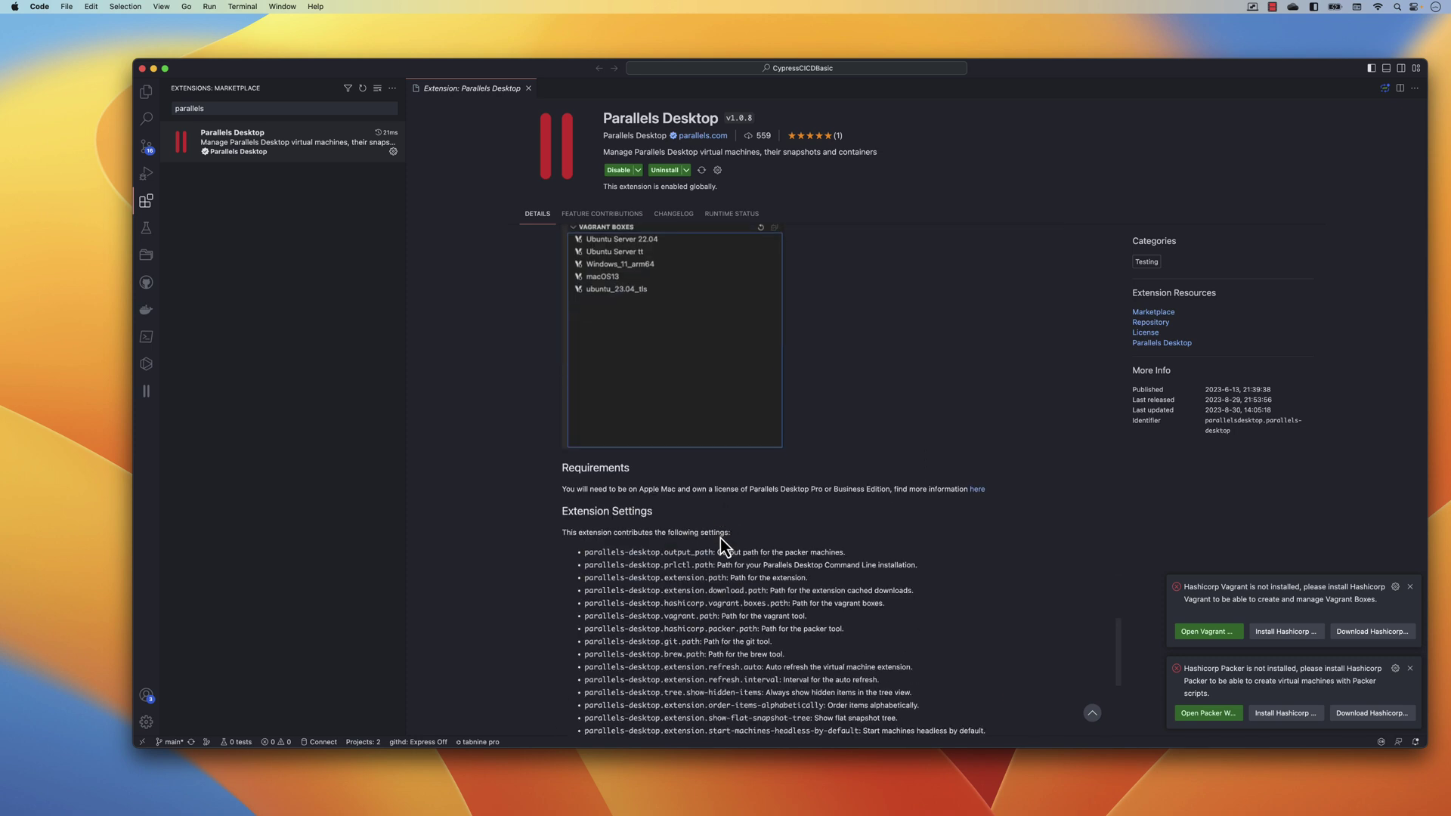
scroll(720, 538, down, 4)
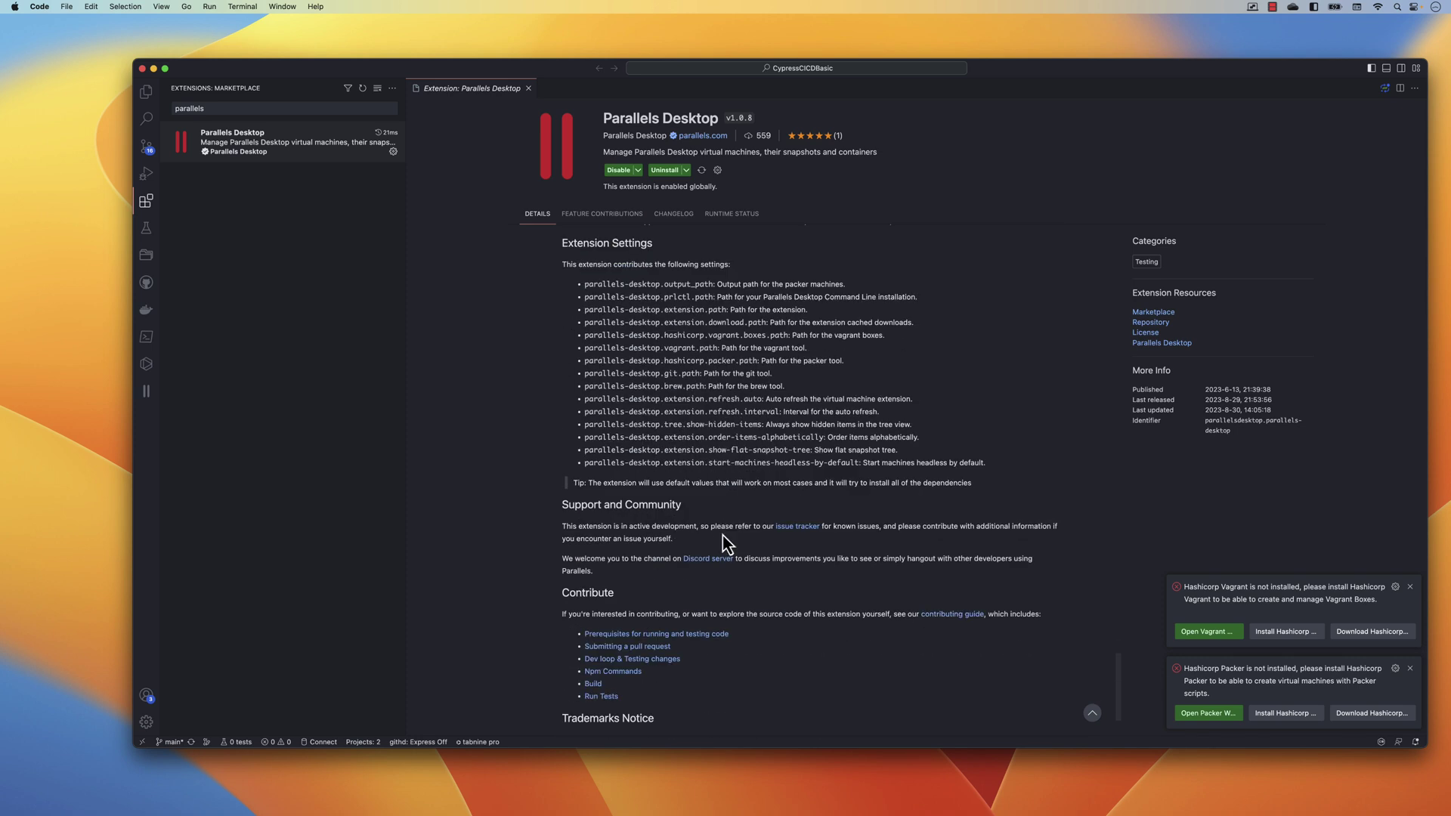
scroll(722, 535, down, 2)
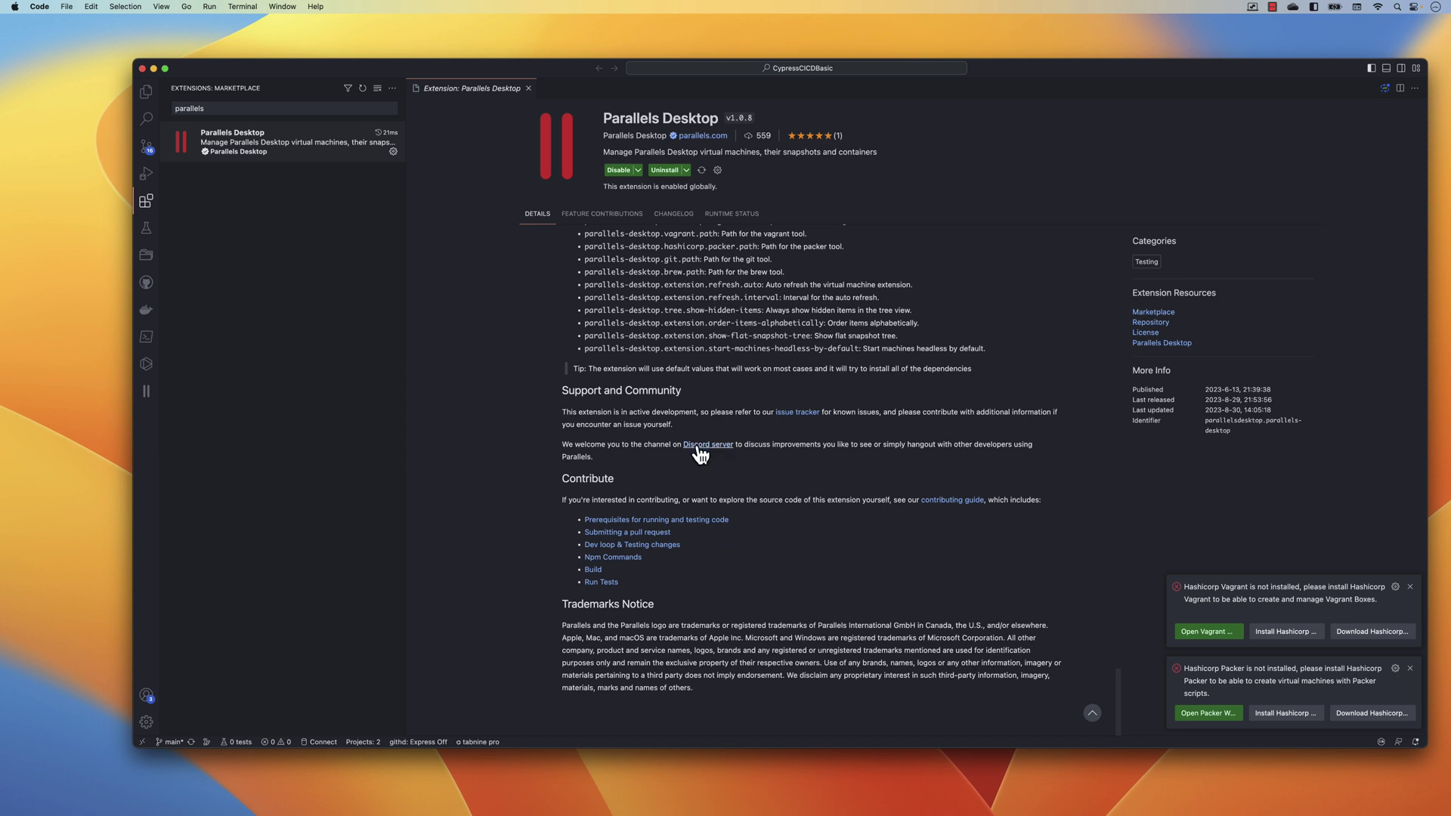
click(145, 391)
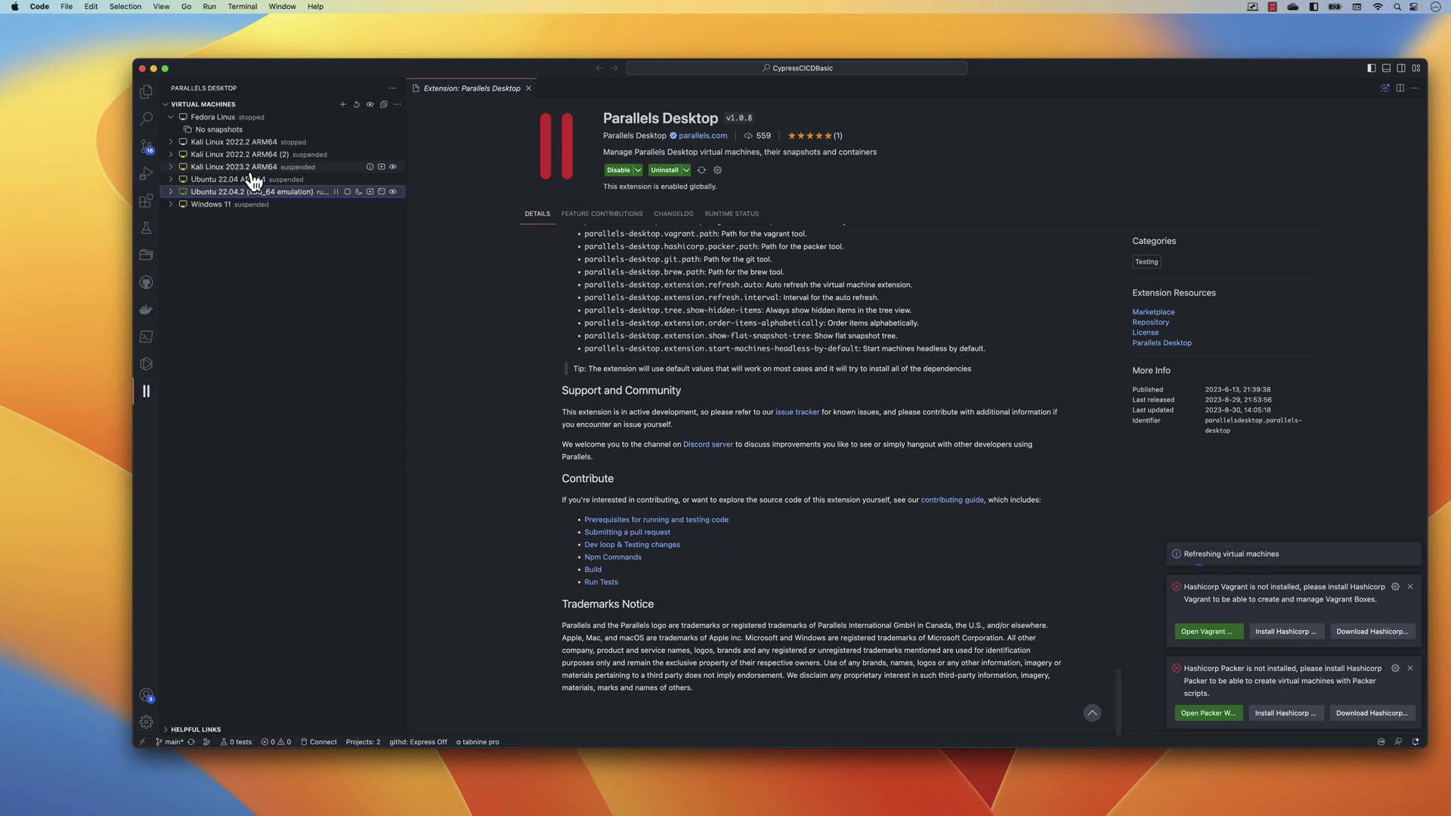
Step: Start a new virtual machine, look at the macOS versions, then switch the operating system to Linux
click(346, 107)
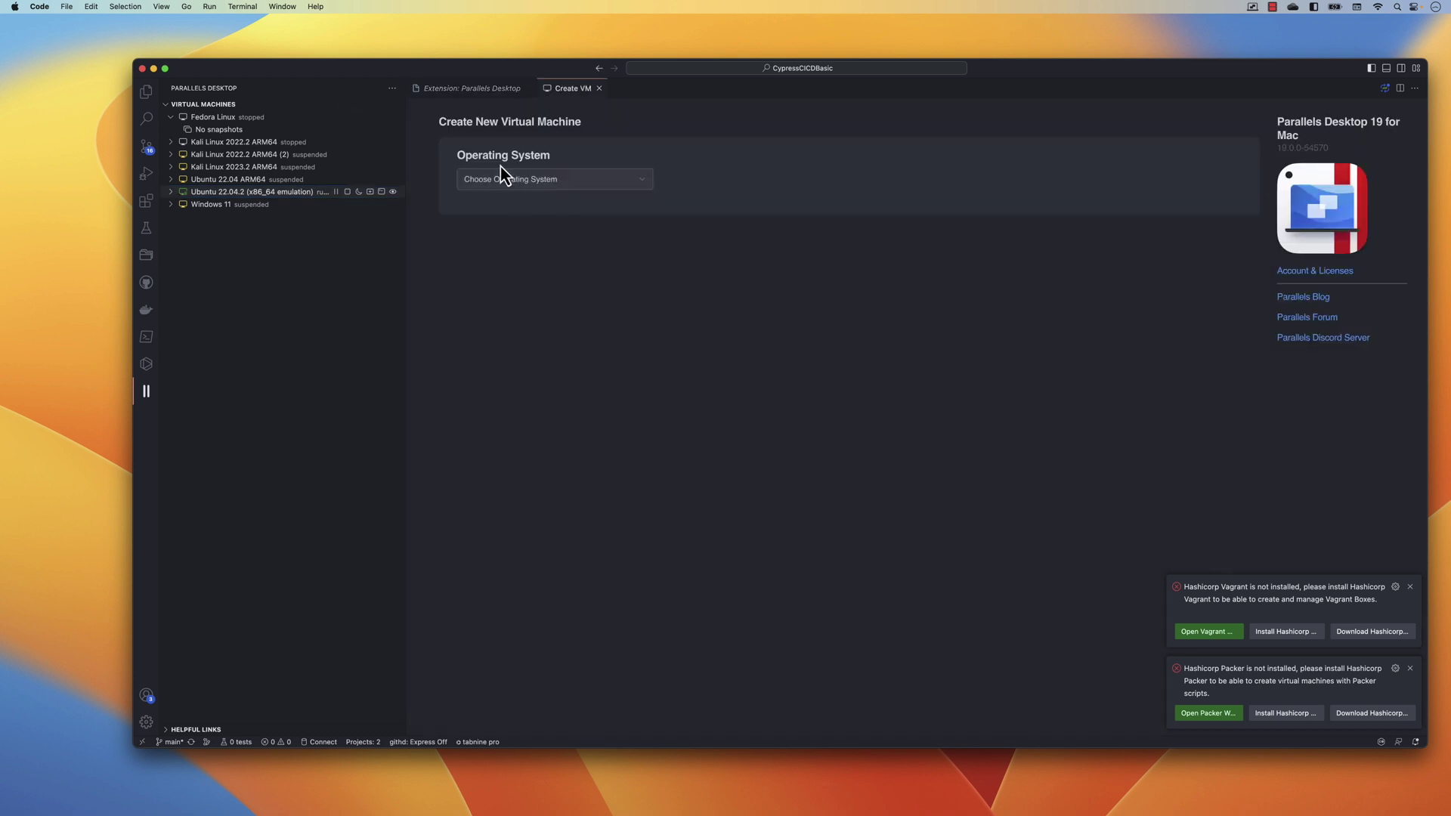
click(647, 183)
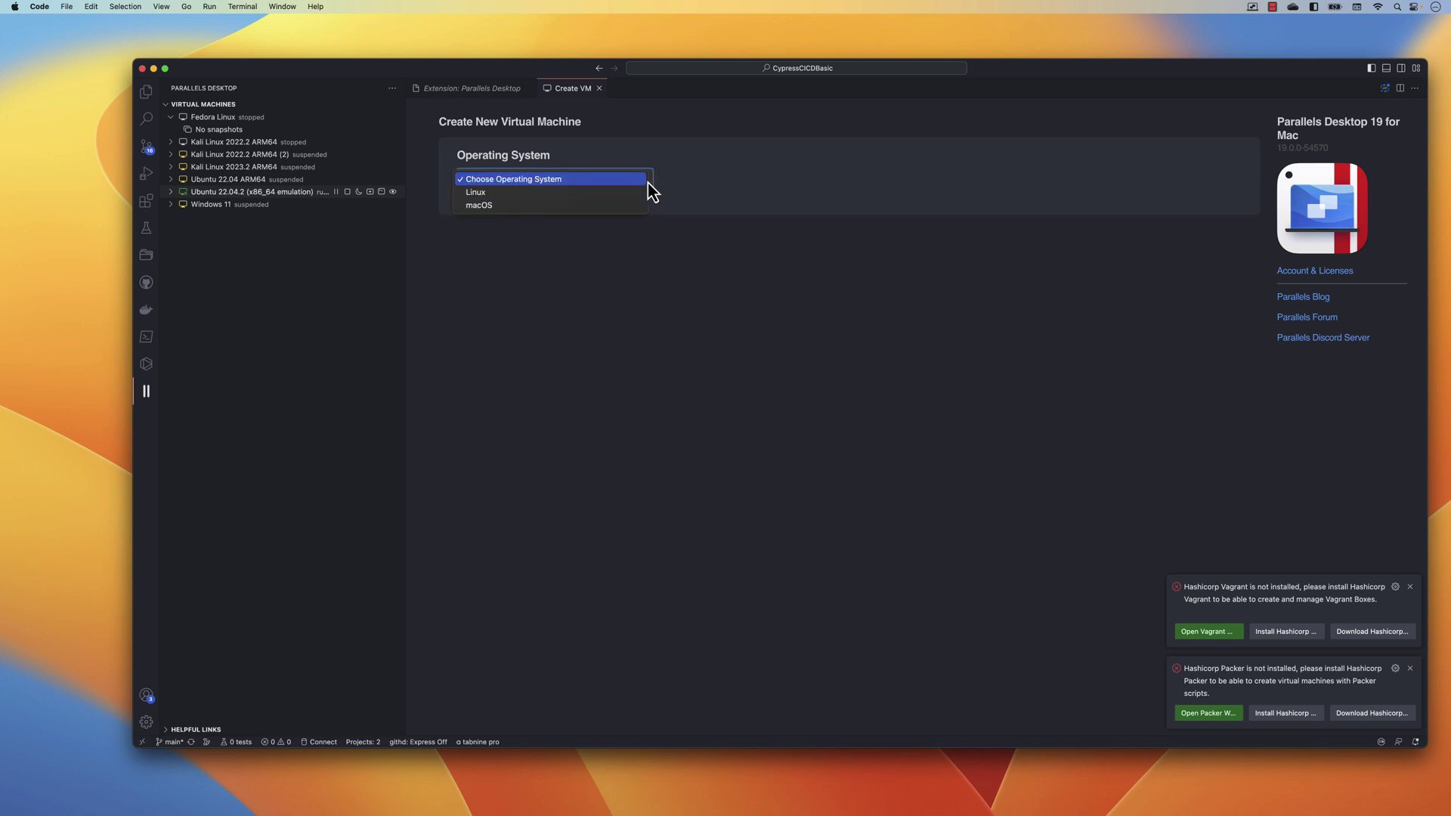
click(509, 205)
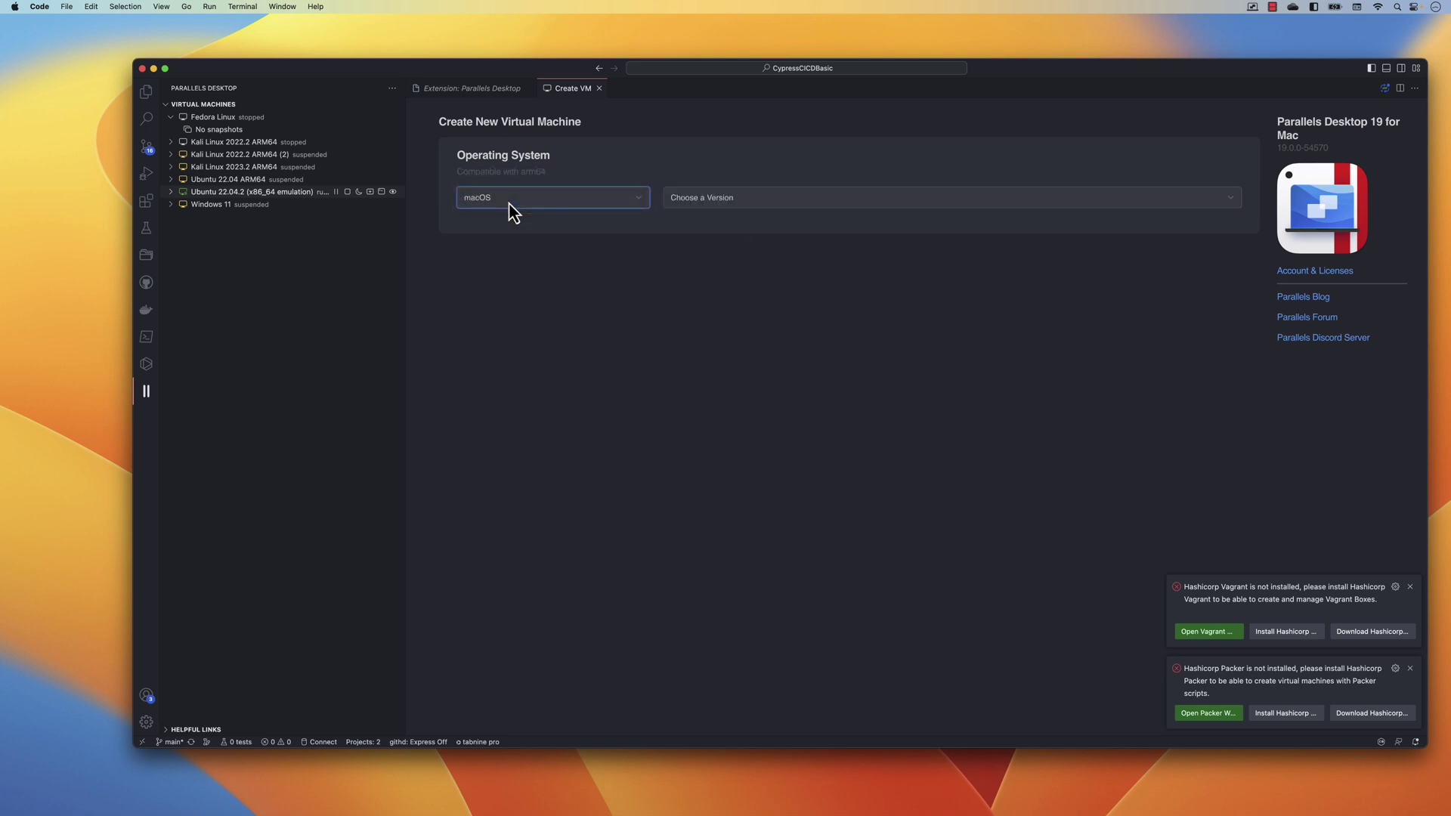
click(705, 206)
click(557, 203)
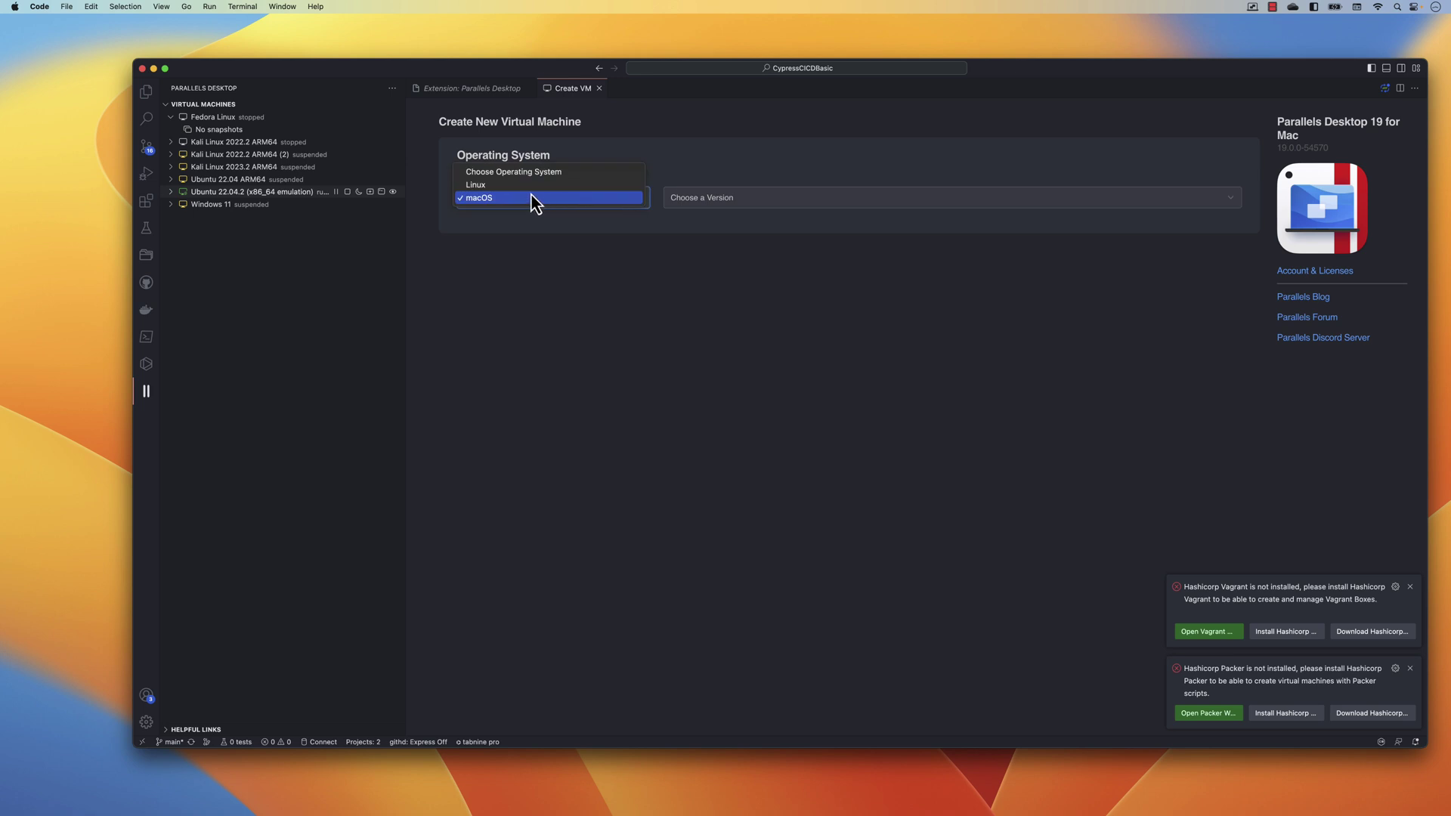
click(530, 186)
Step: Try ParrotOS 5.3 Architect, then switch the distribution to Redhat 9.2
click(751, 201)
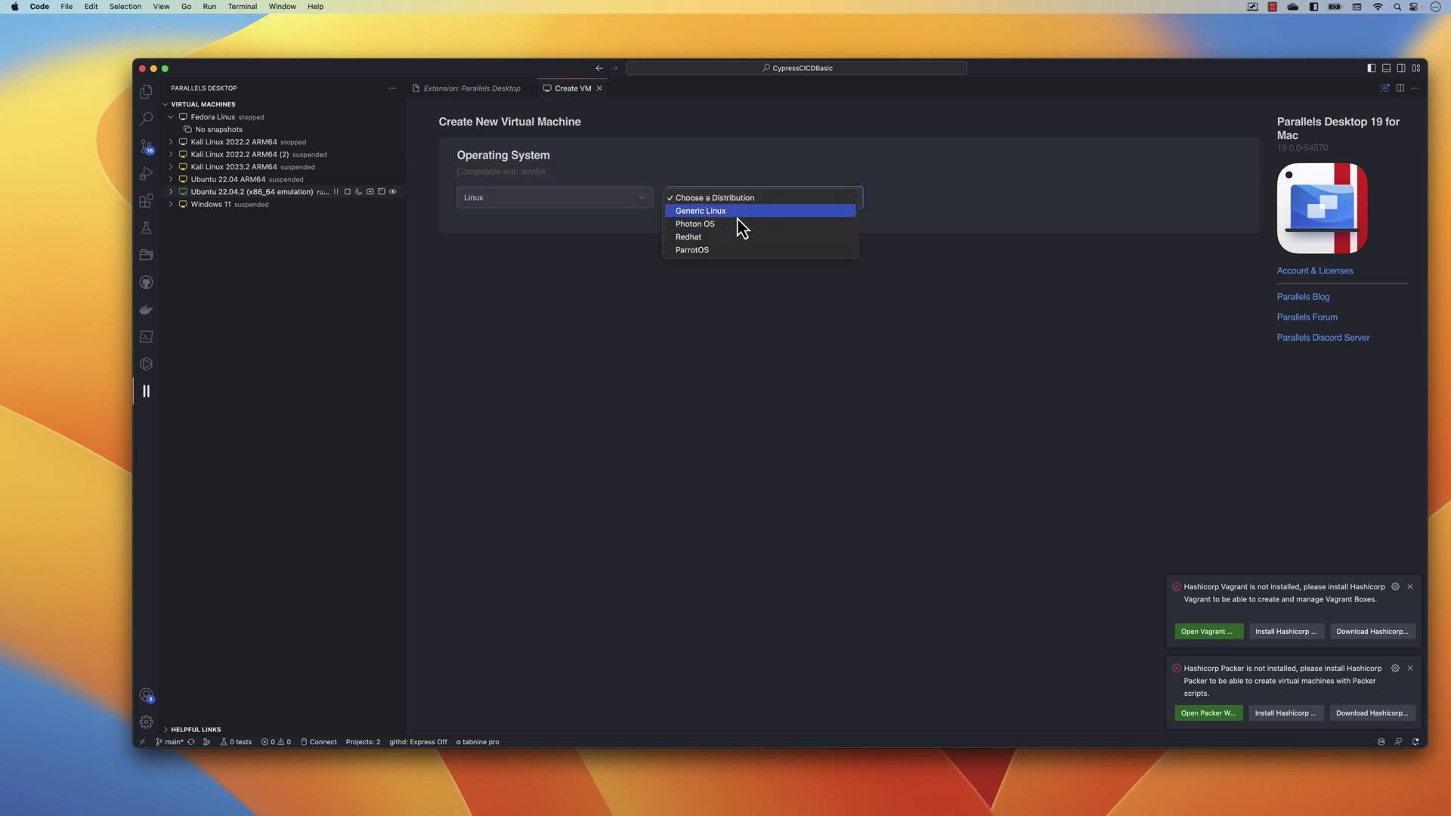
click(714, 250)
click(905, 198)
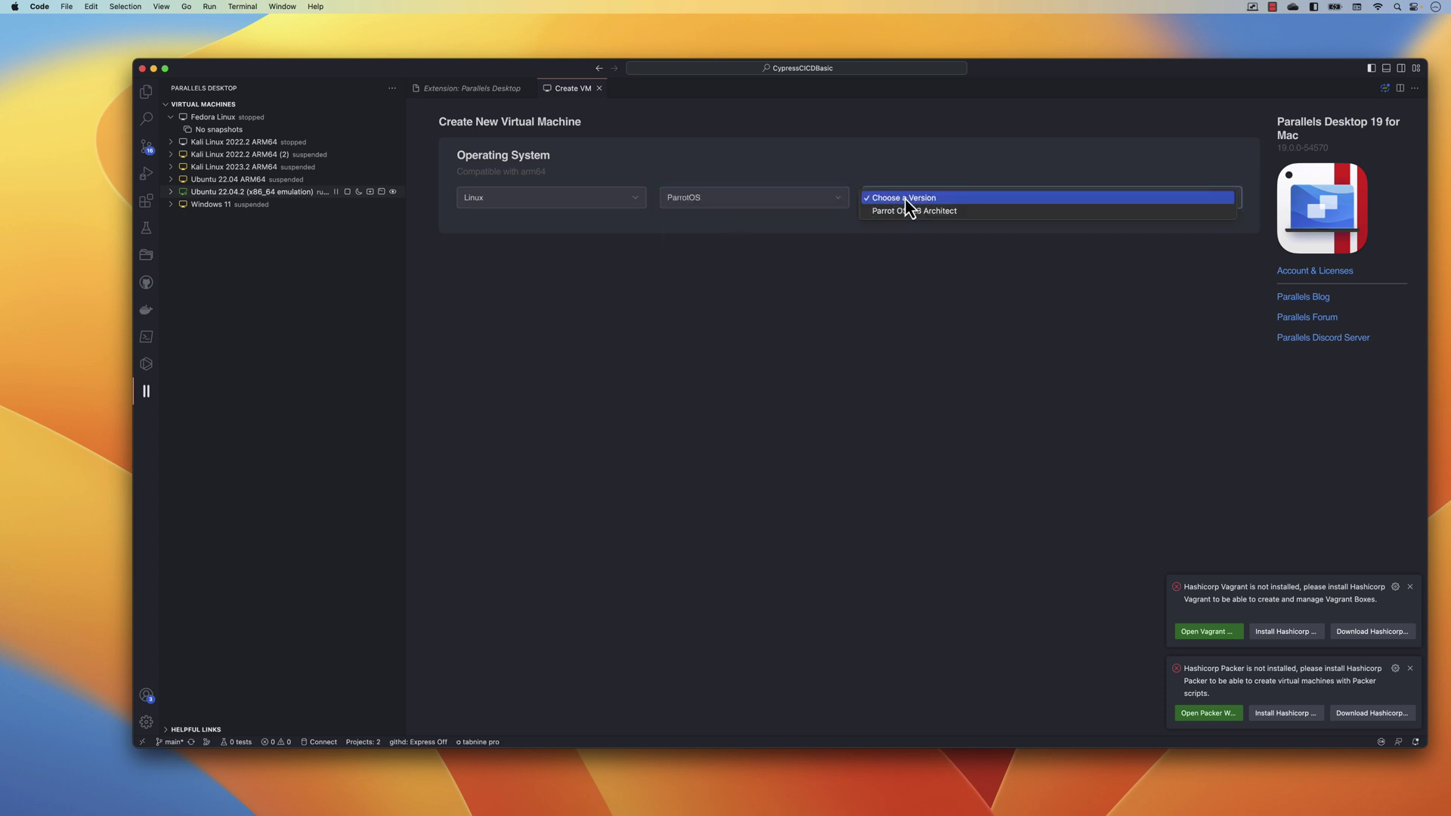
click(904, 212)
click(779, 200)
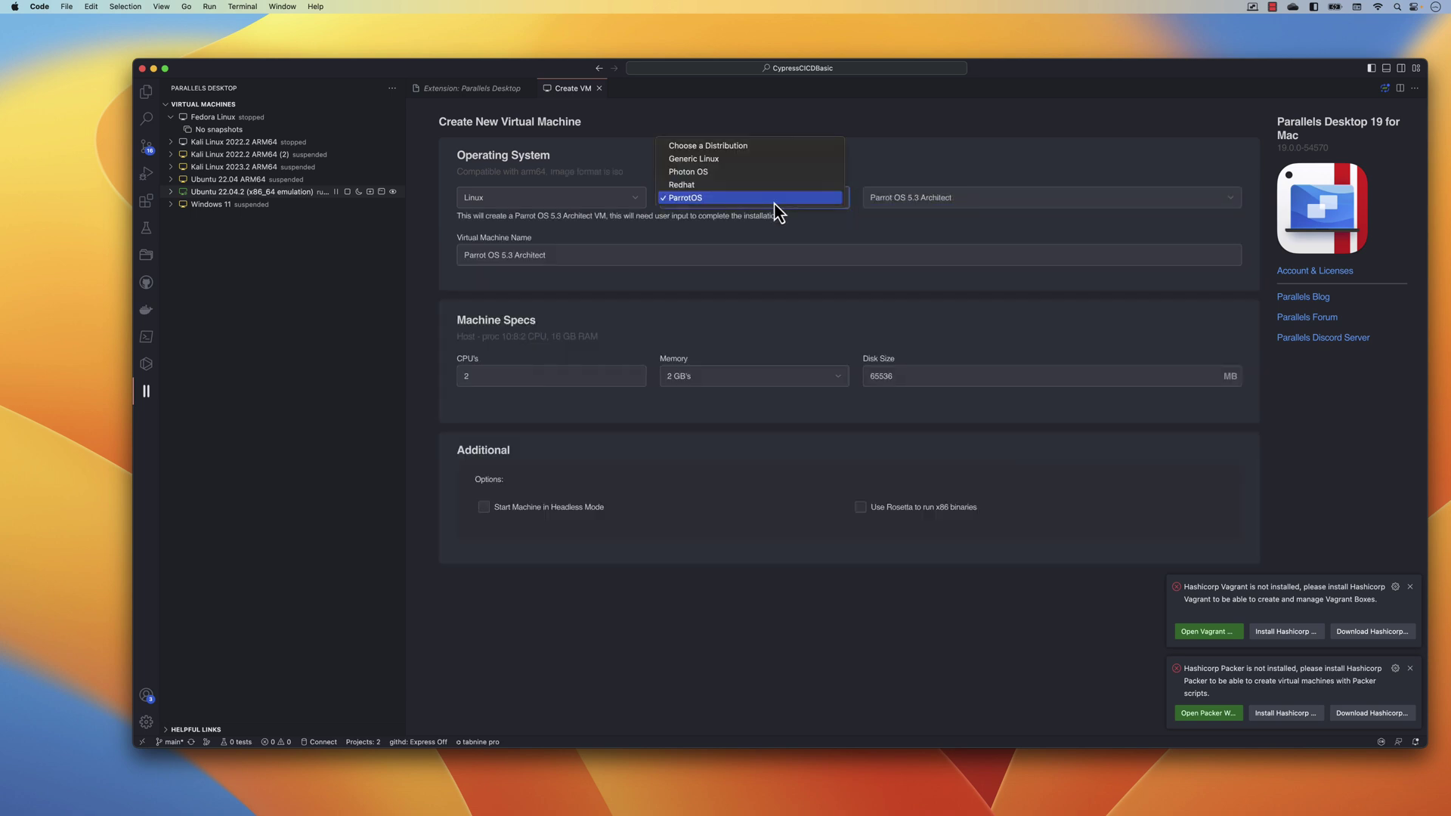
click(705, 186)
click(911, 203)
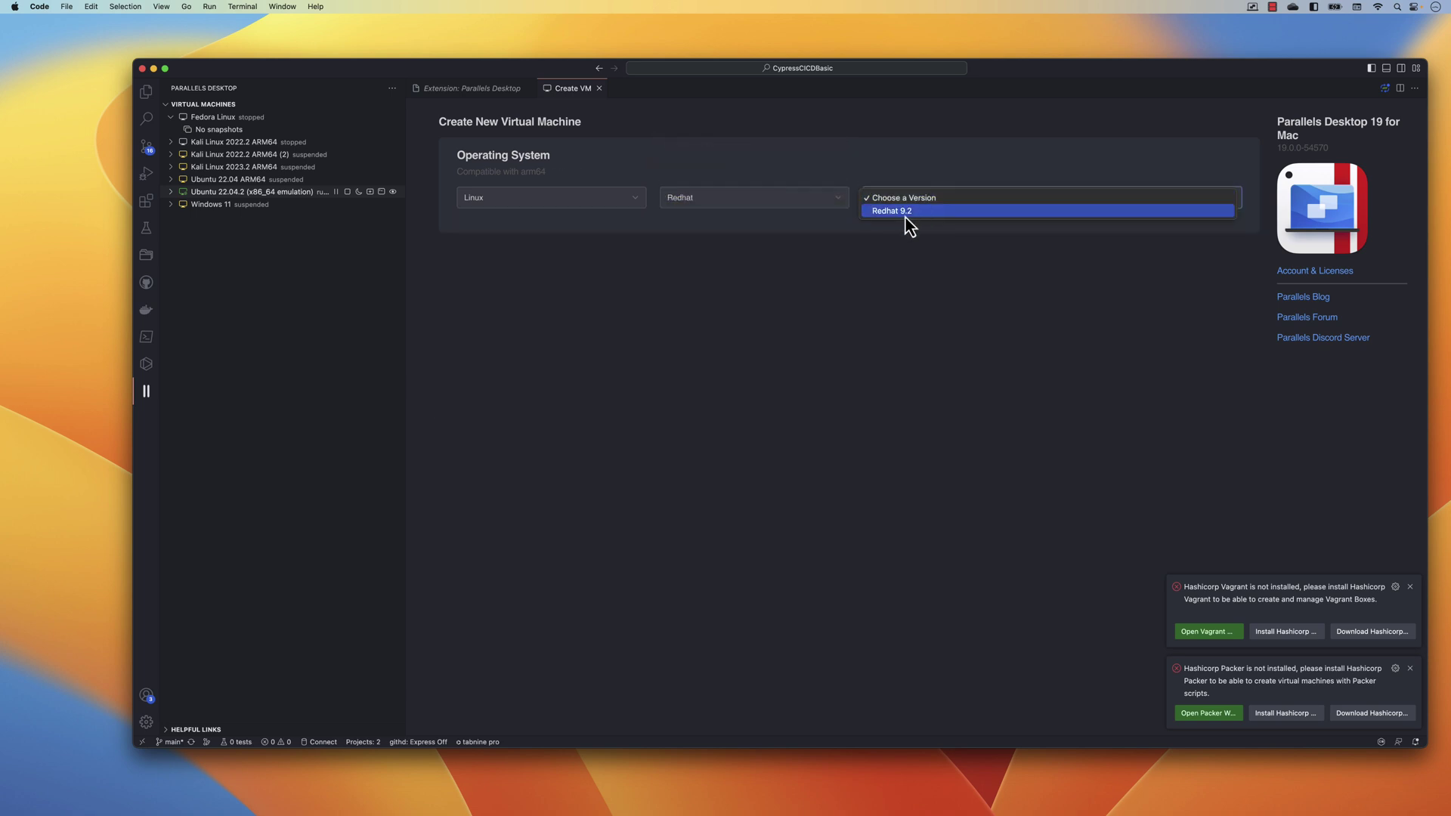
click(907, 212)
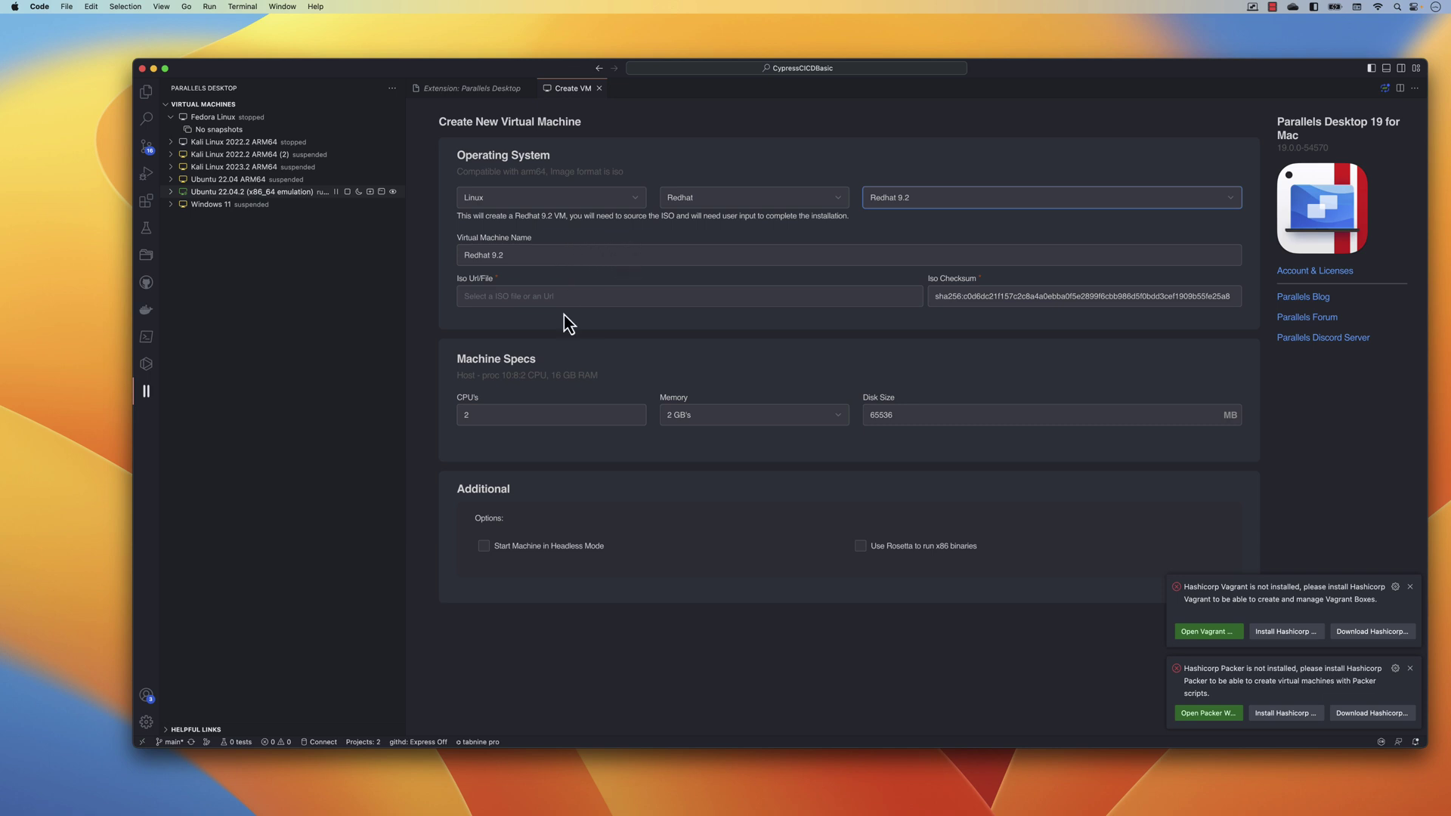
Step: Return to ParrotOS 5.3 Architect and enable Use Rosetta to run x86 binaries
click(665, 295)
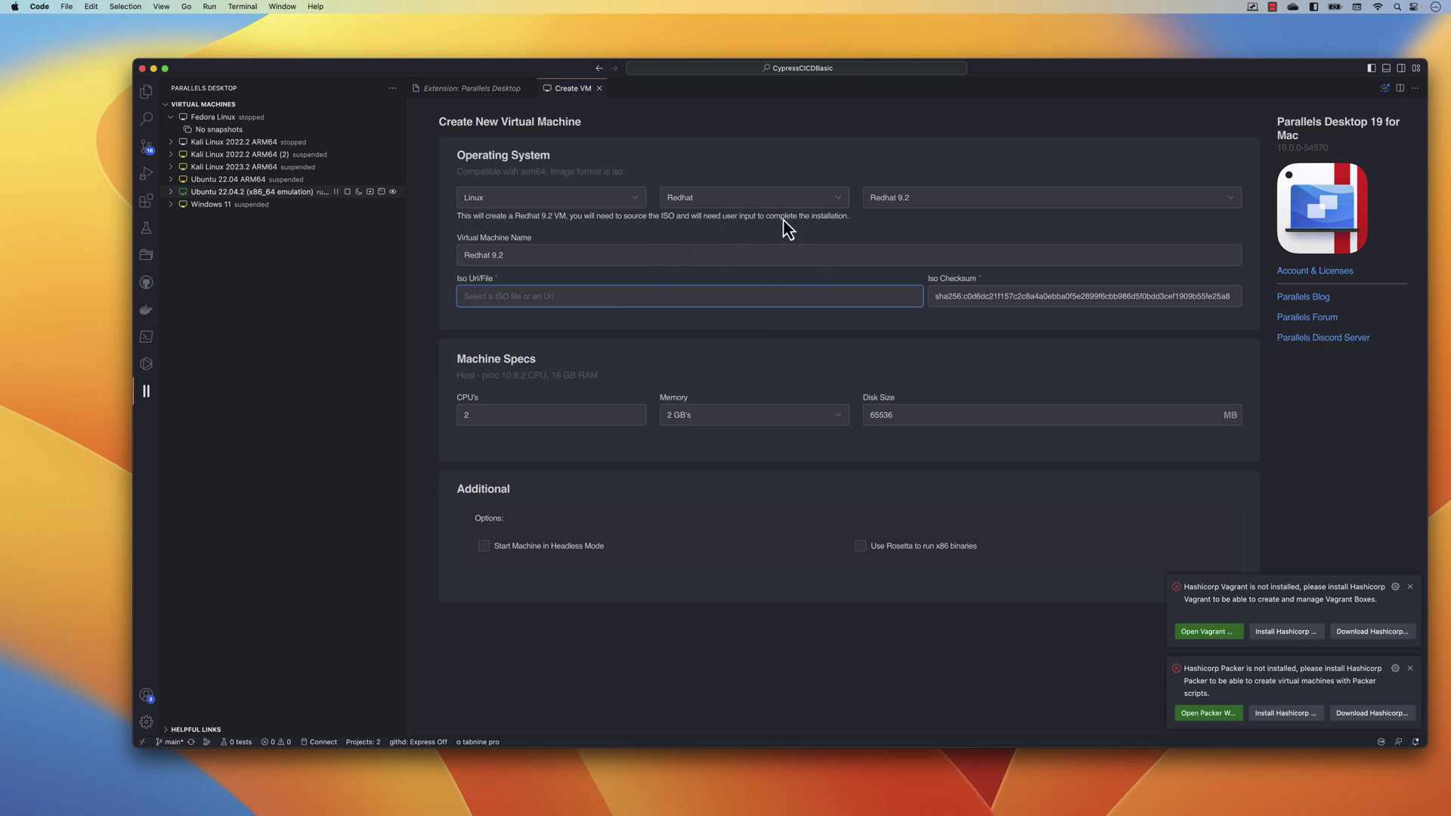
click(754, 197)
click(707, 213)
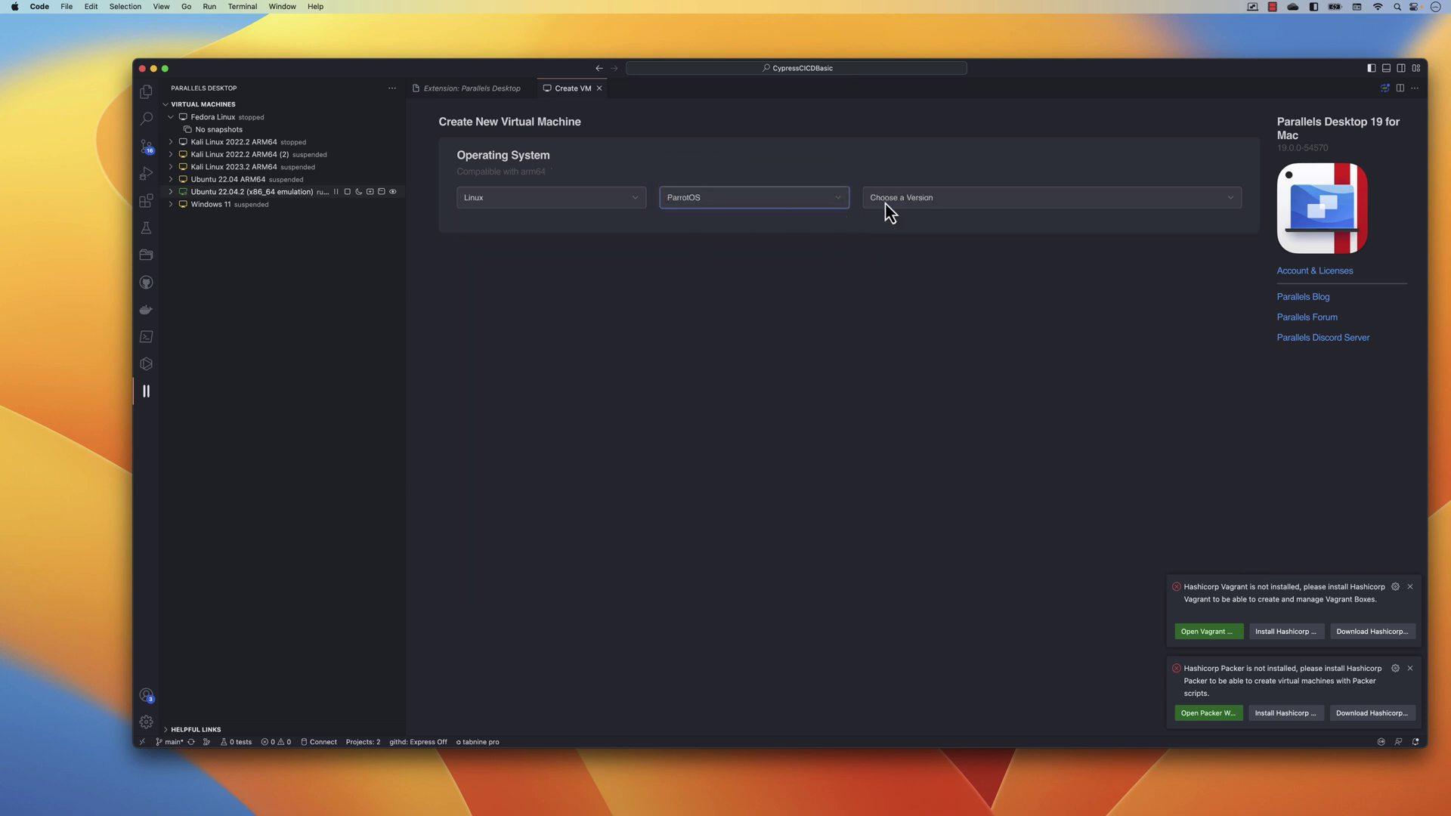
click(891, 202)
click(894, 214)
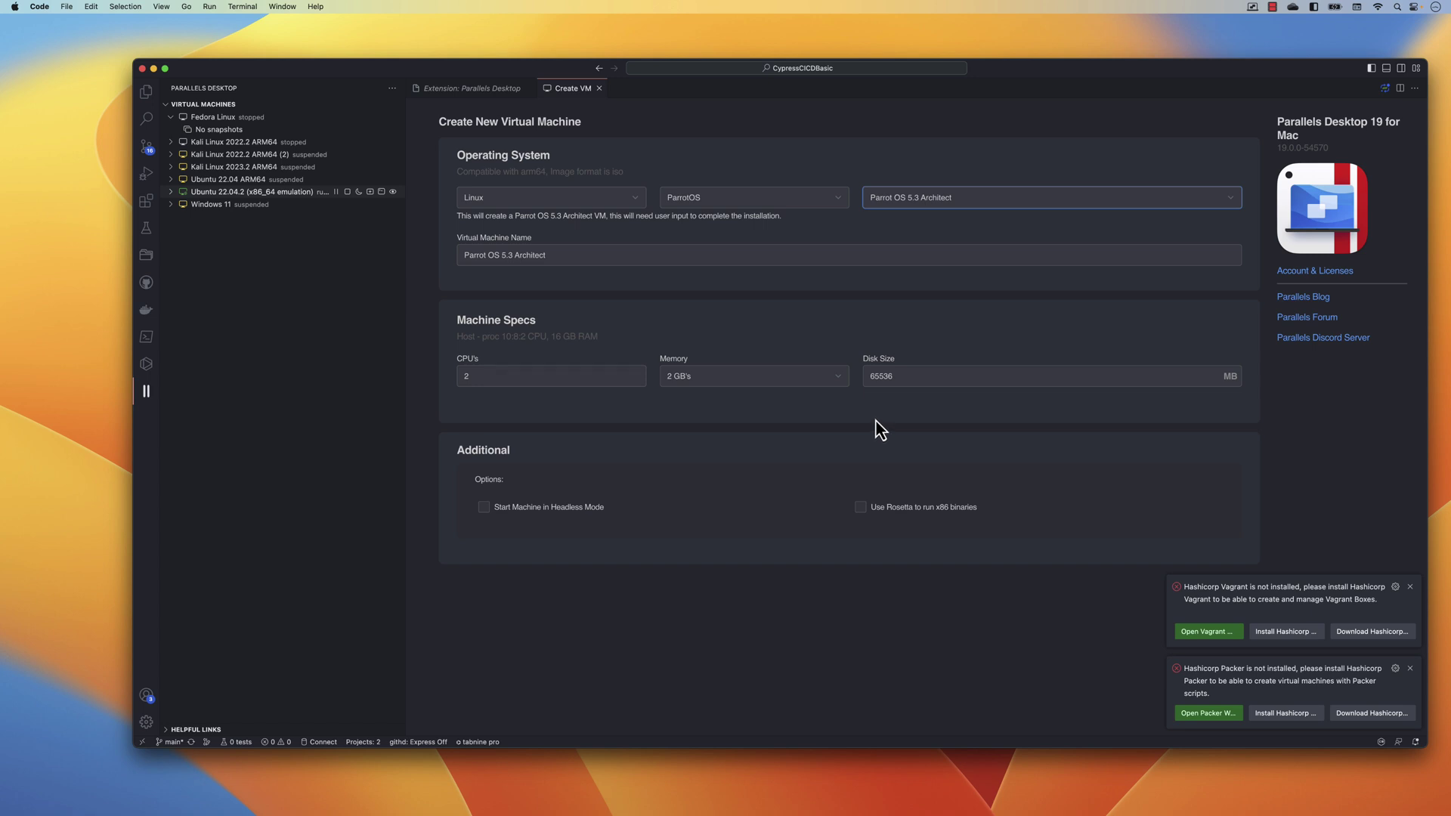
click(918, 511)
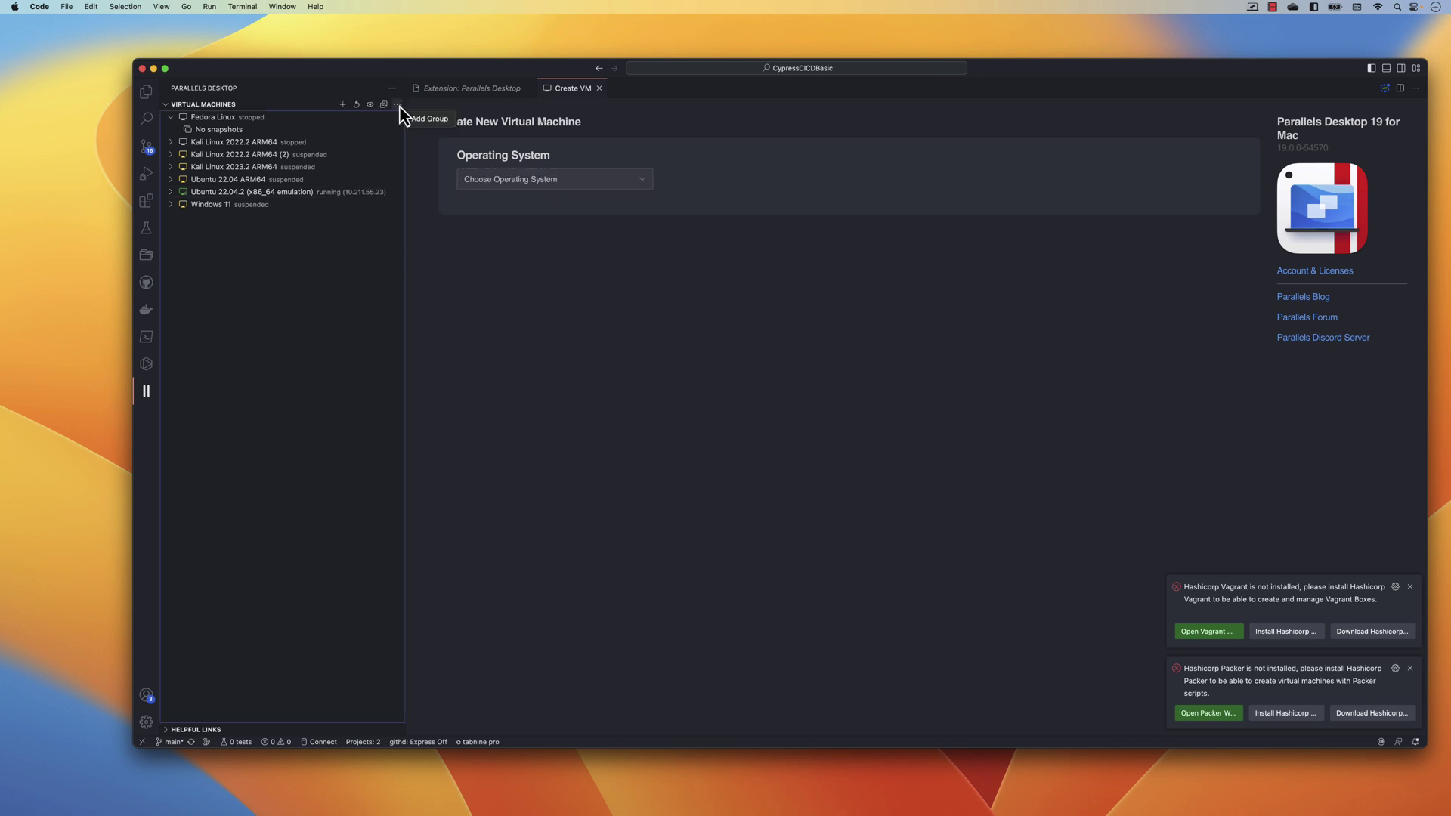
Step: Choose Add Group in the Virtual Machines header to get the Group Name prompt
click(428, 120)
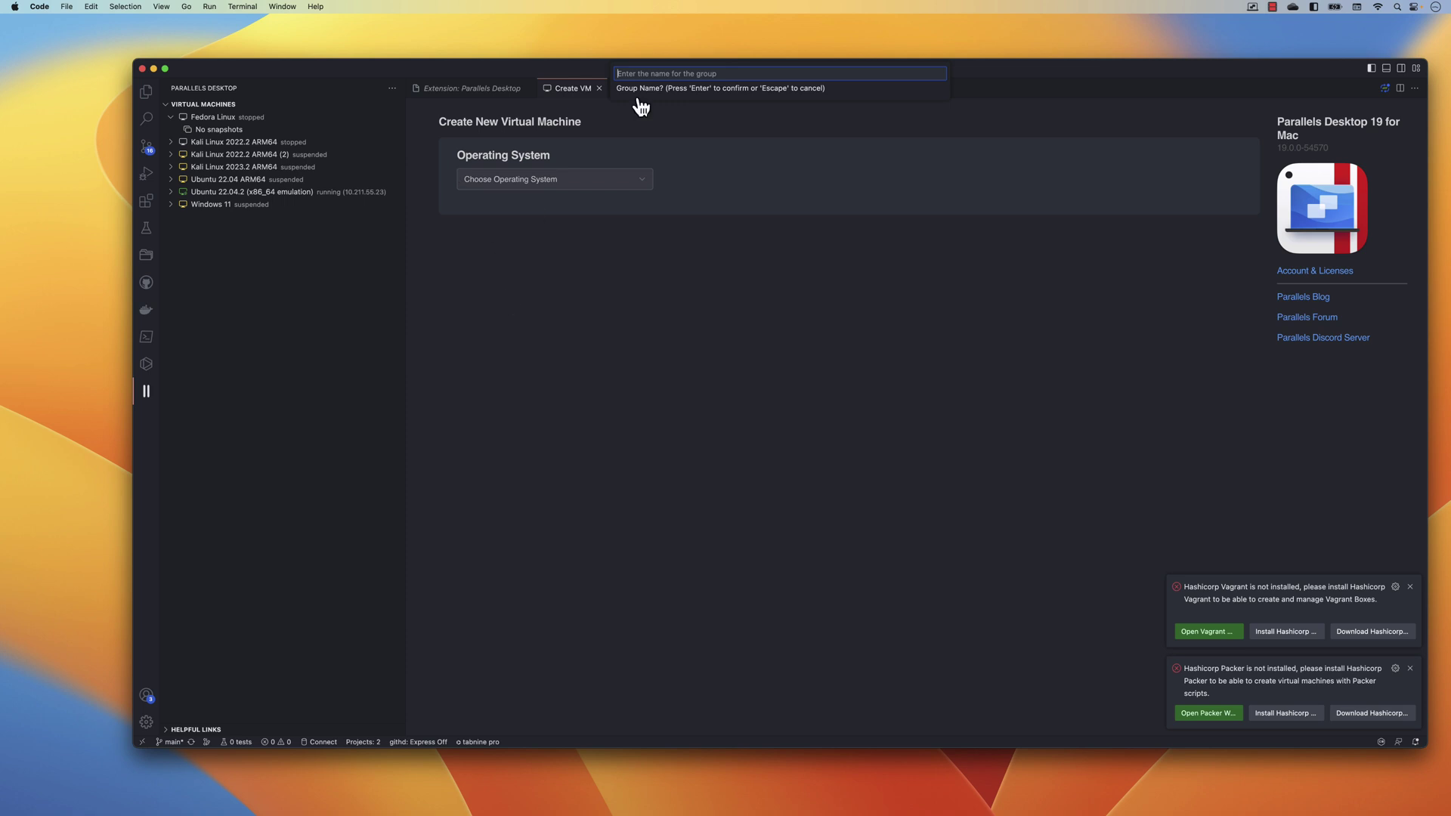